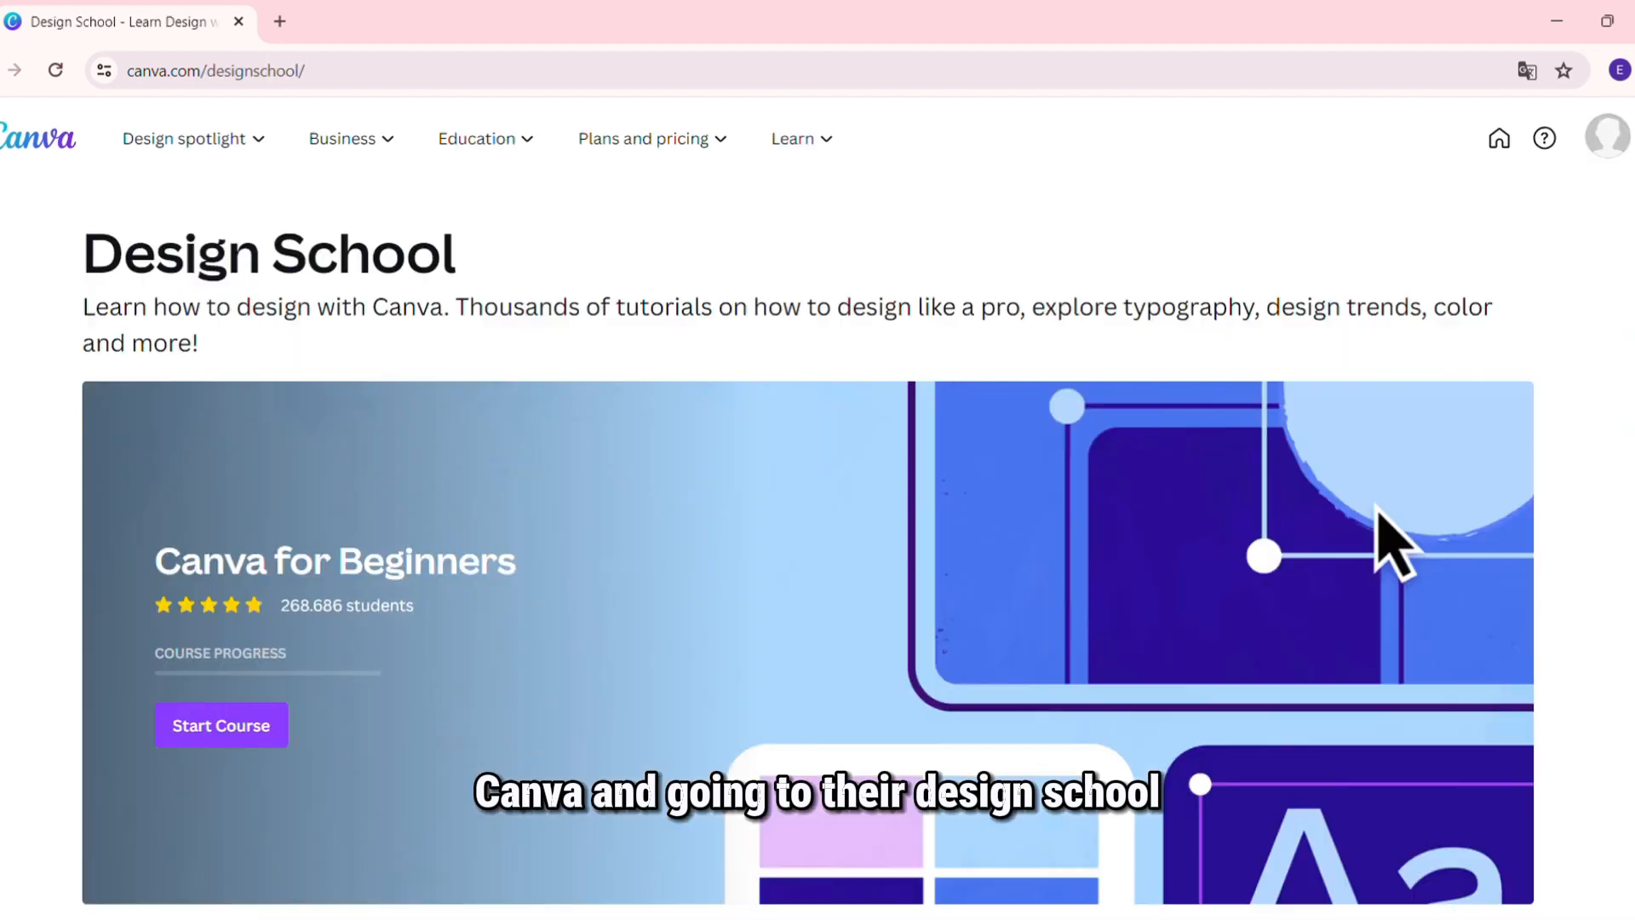
- Look through the tutorial collections on the Design School page, from new features to managing content and learning on mobile or desktop
scroll(1377, 509, down, 10)
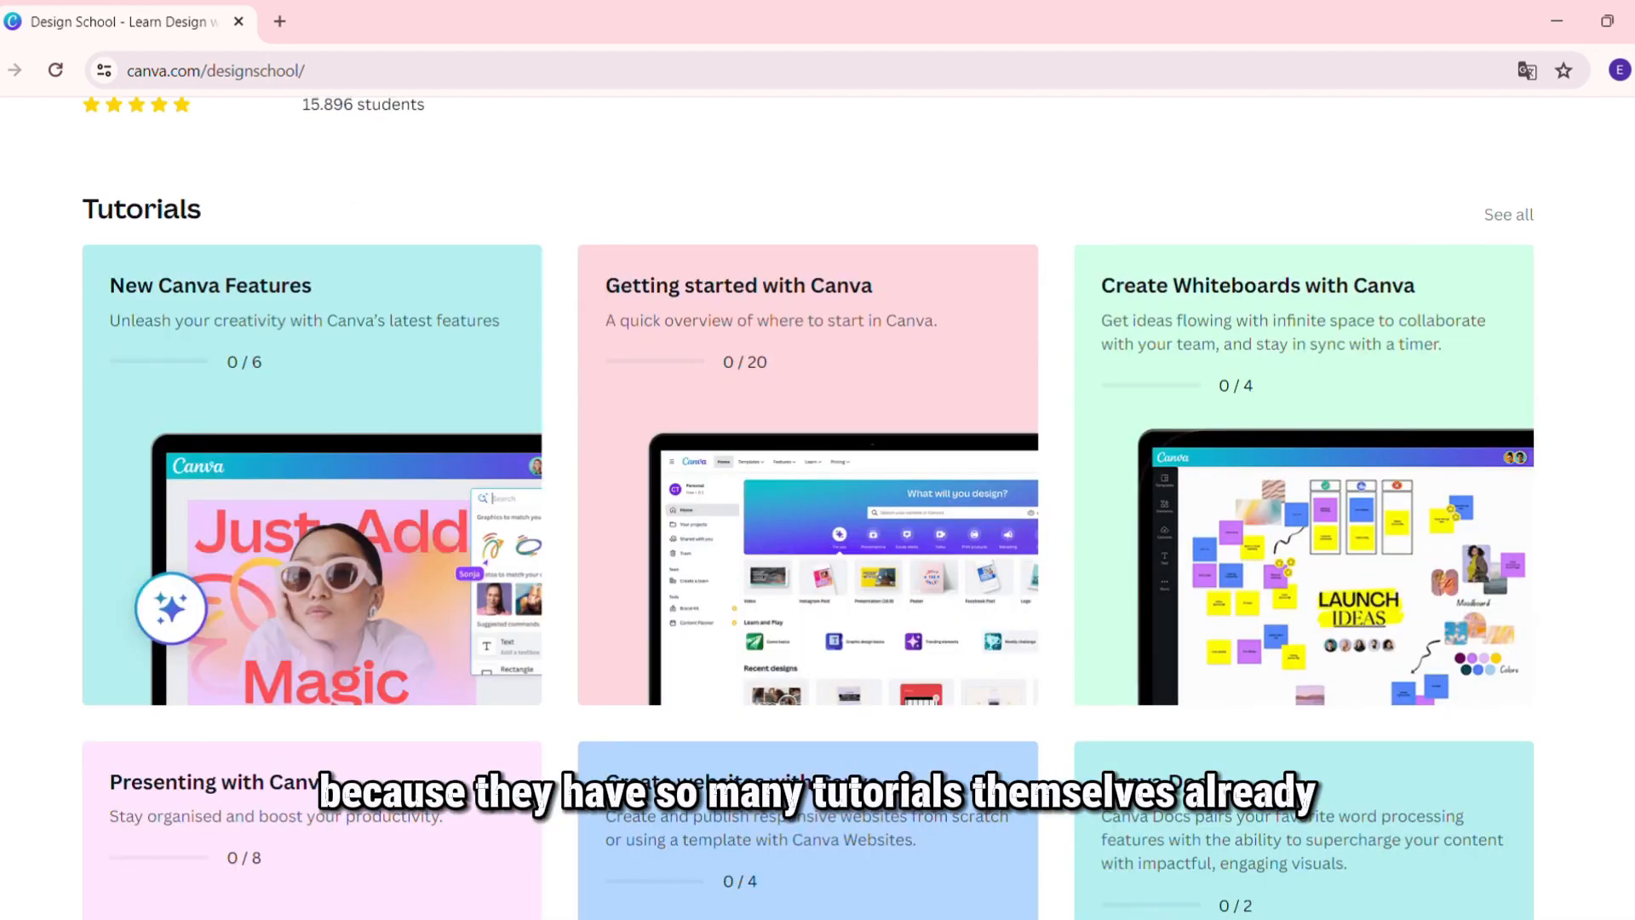
scroll(809, 508, down, 5)
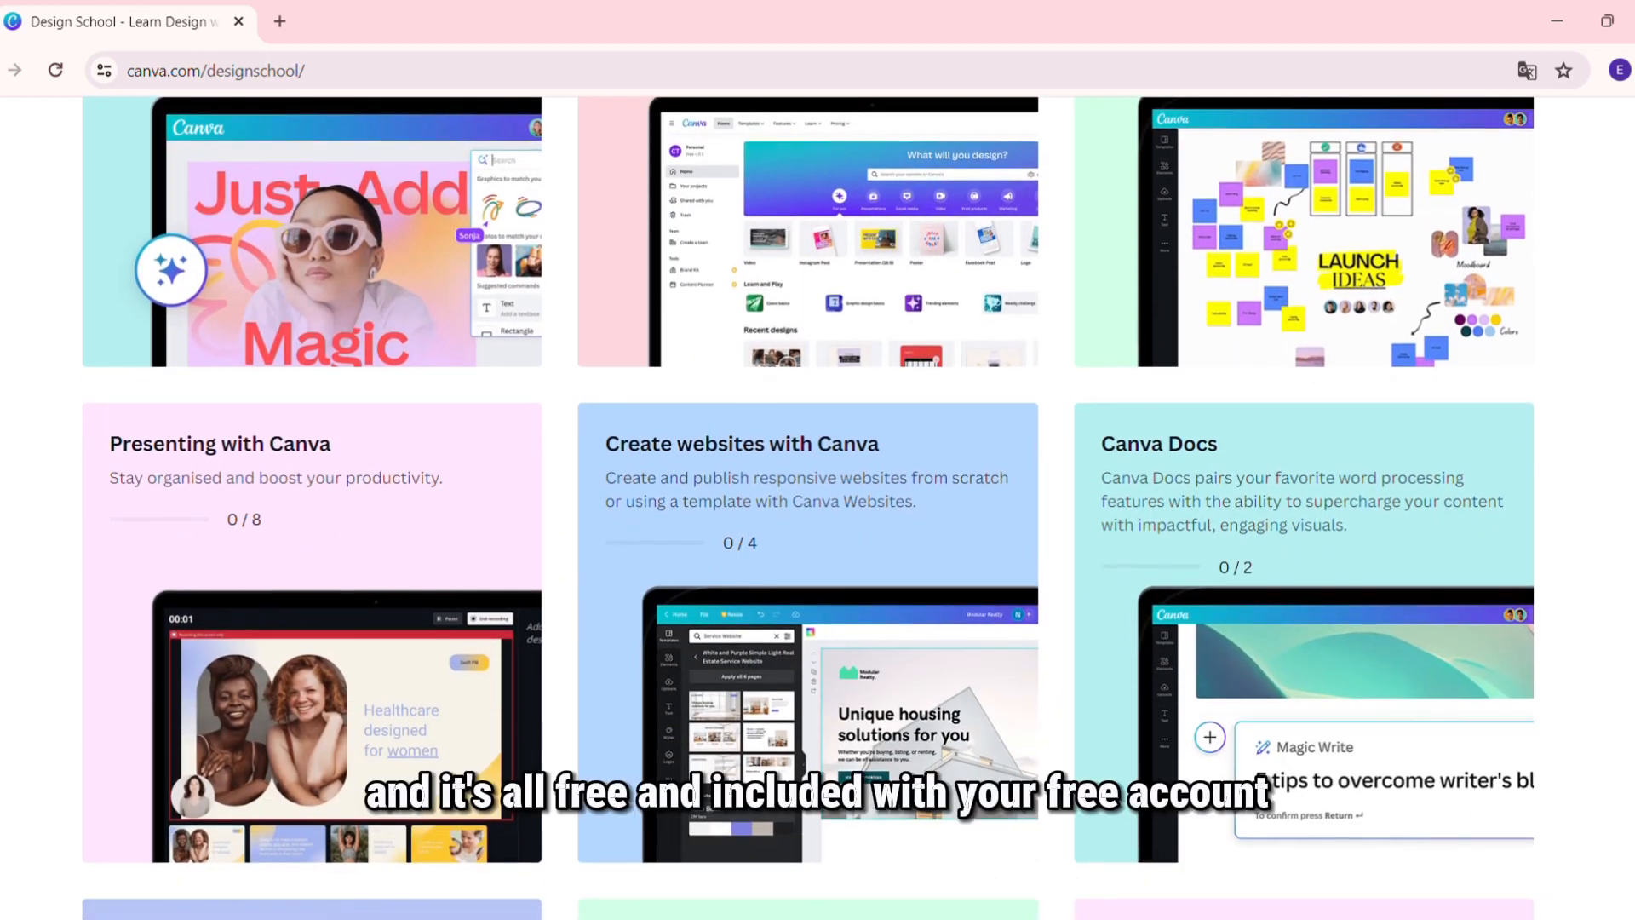
scroll(809, 508, down, 5)
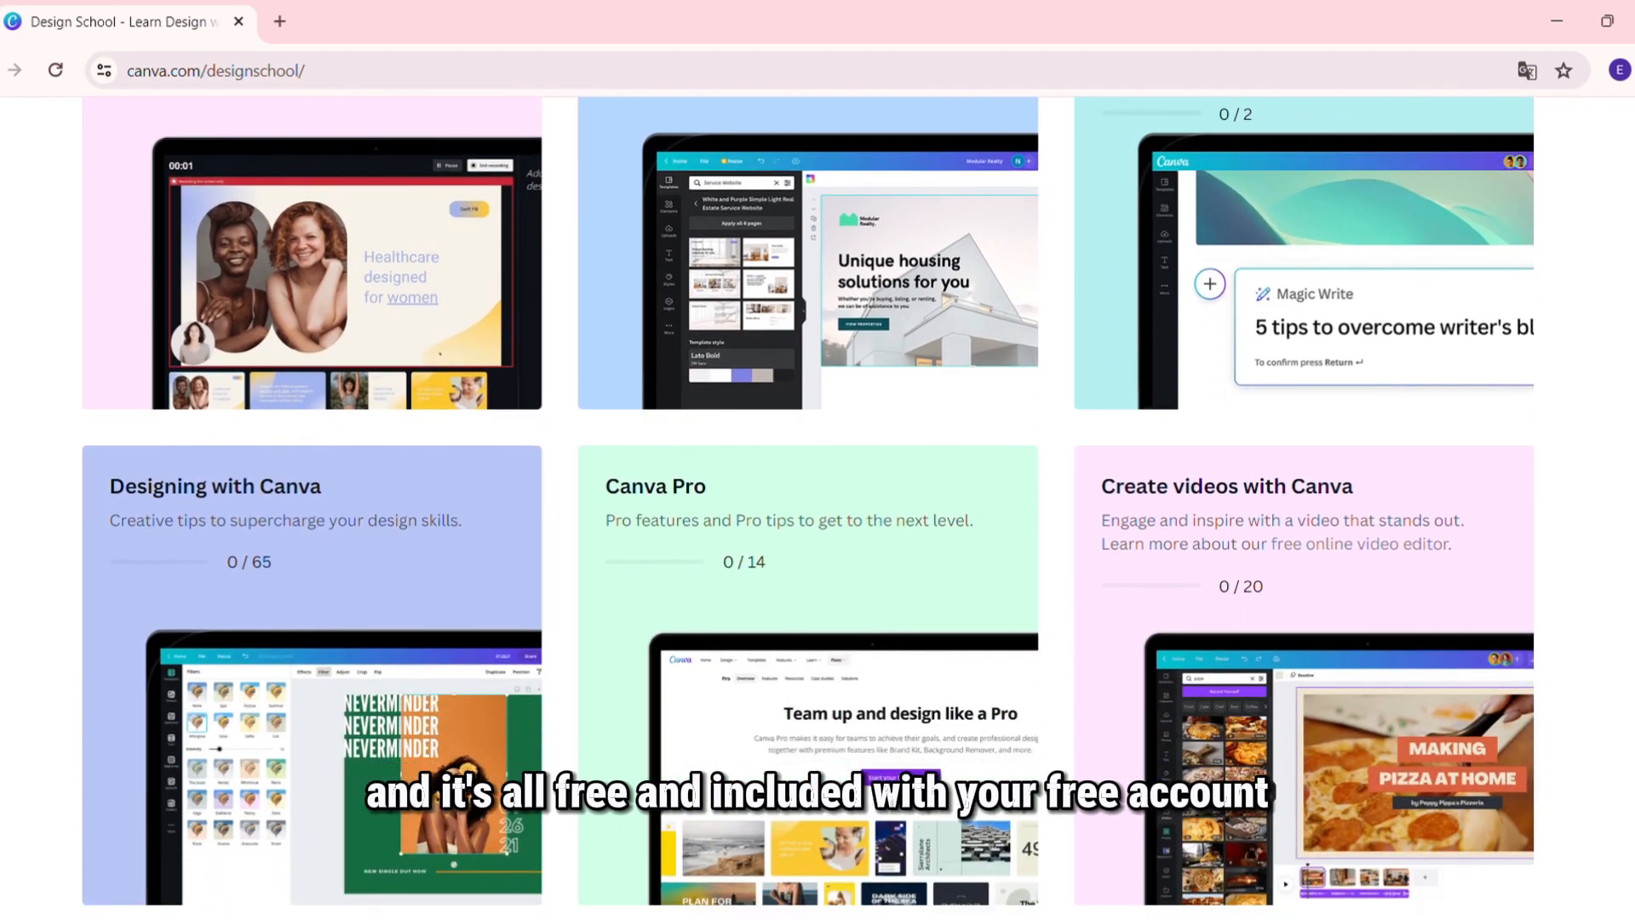
scroll(809, 508, down, 6)
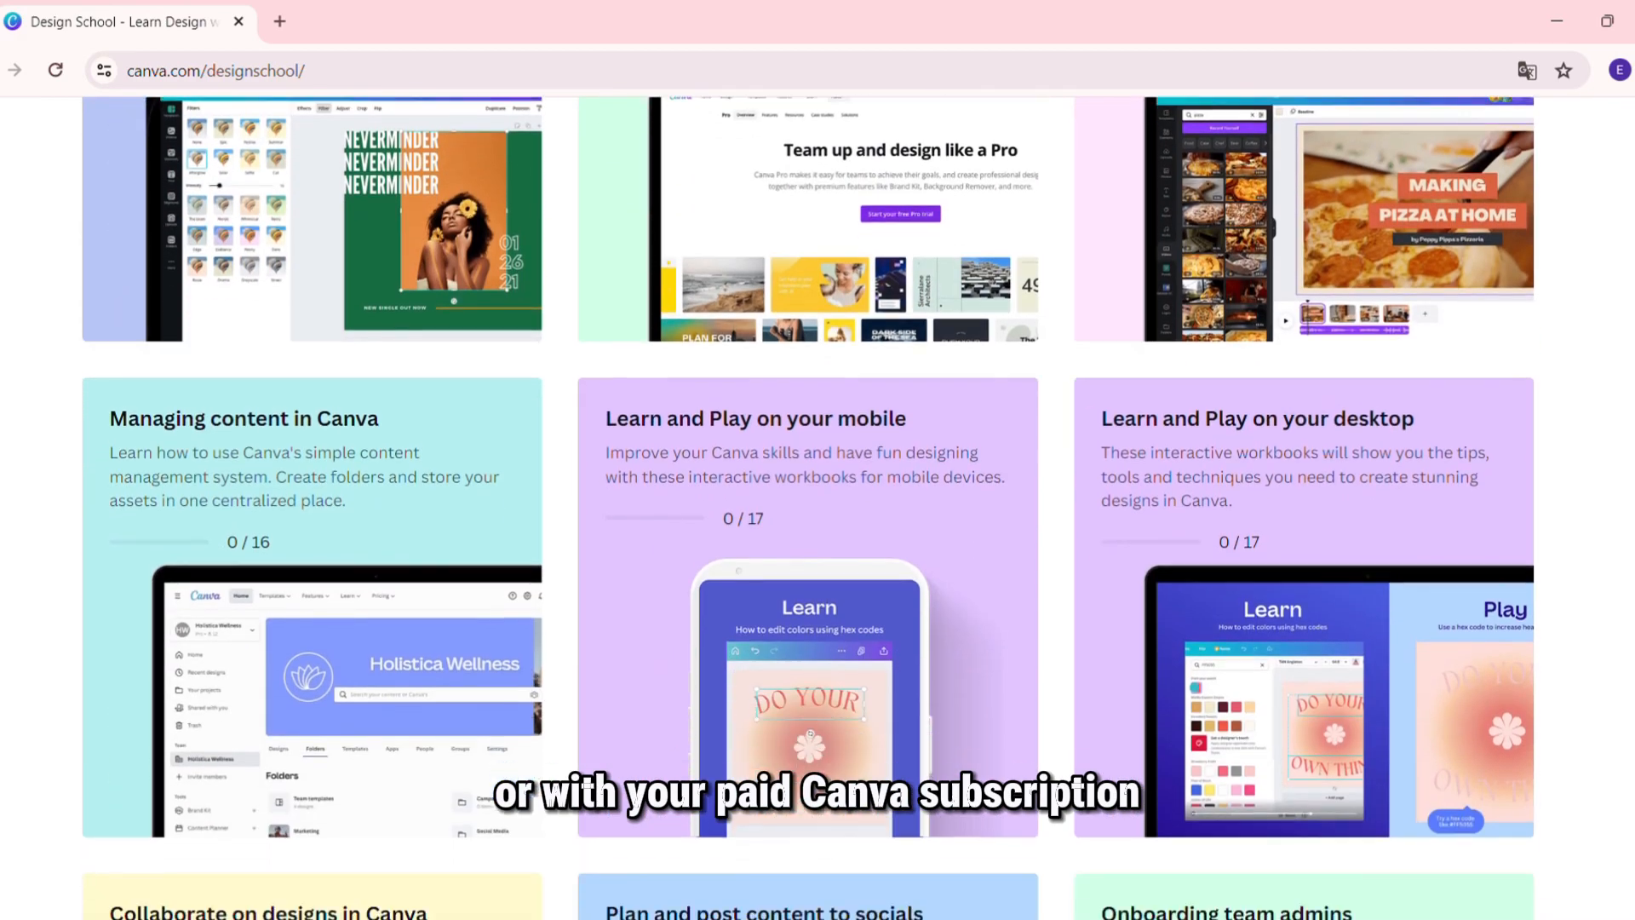
scroll(810, 508, down, 3)
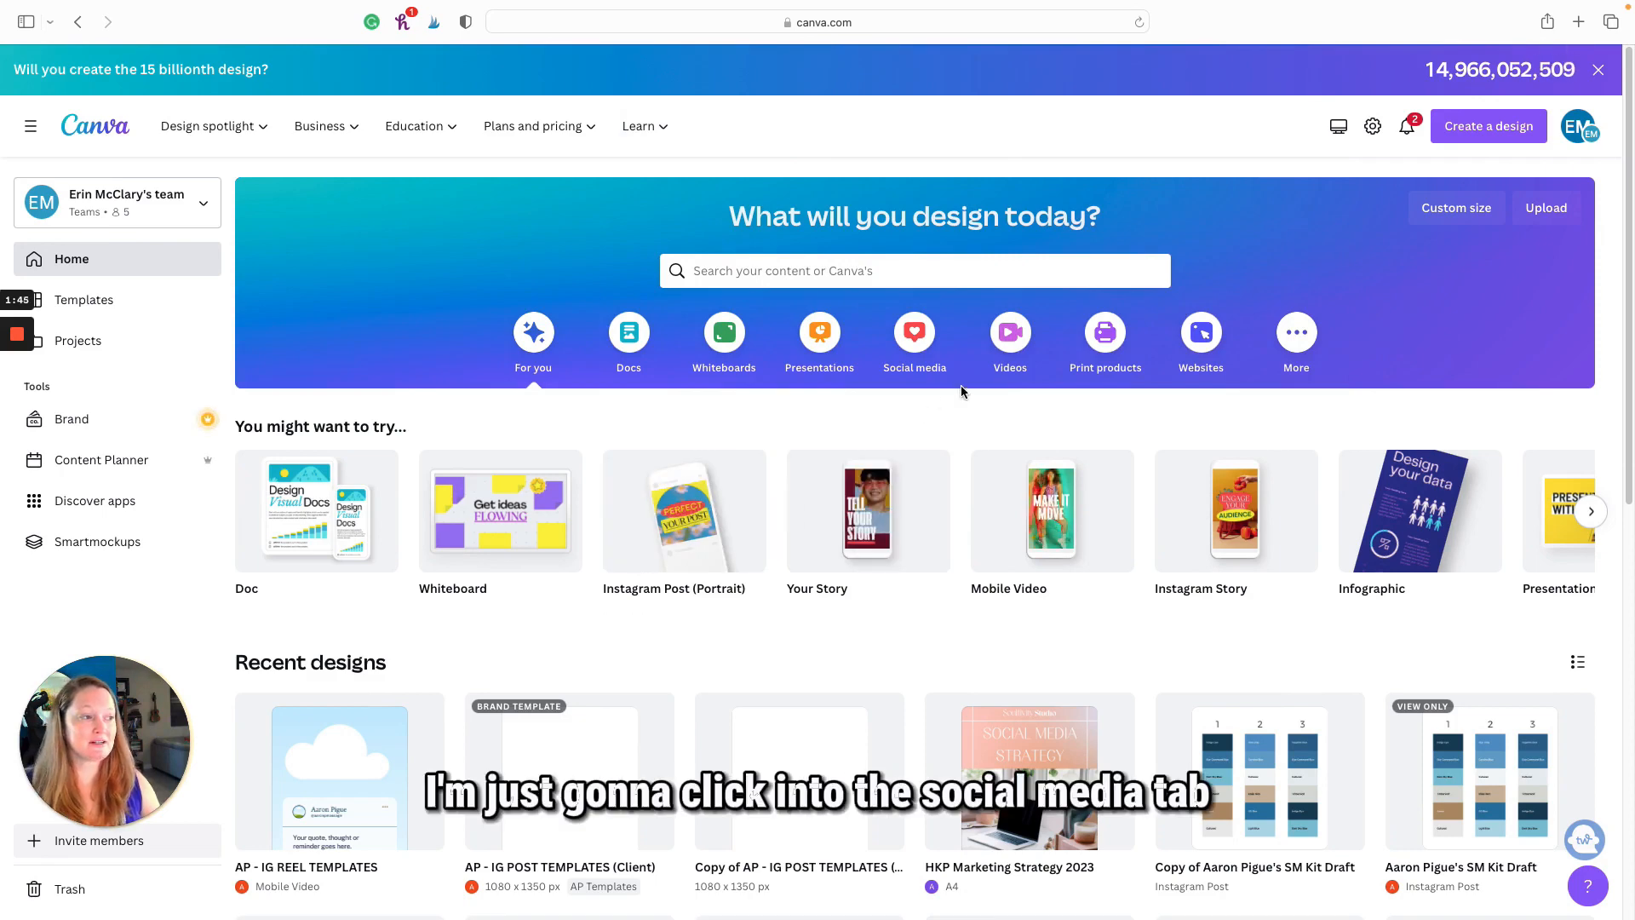
- Show the social media design types and look through the popular, Instagram, Facebook and LinkedIn formats
click(915, 340)
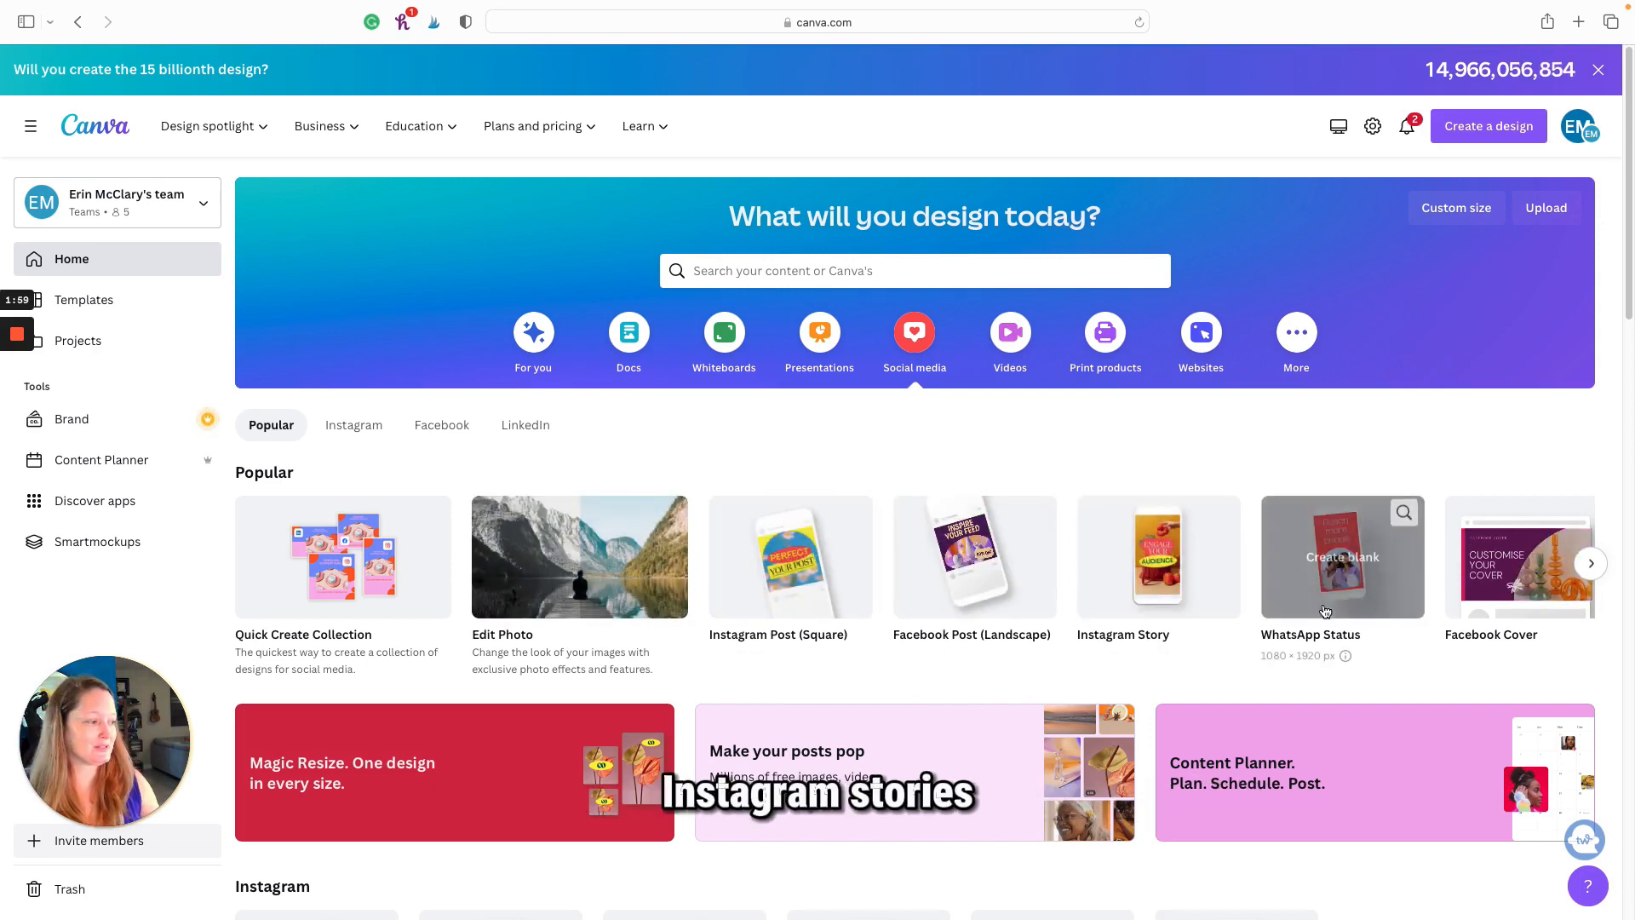
click(1600, 575)
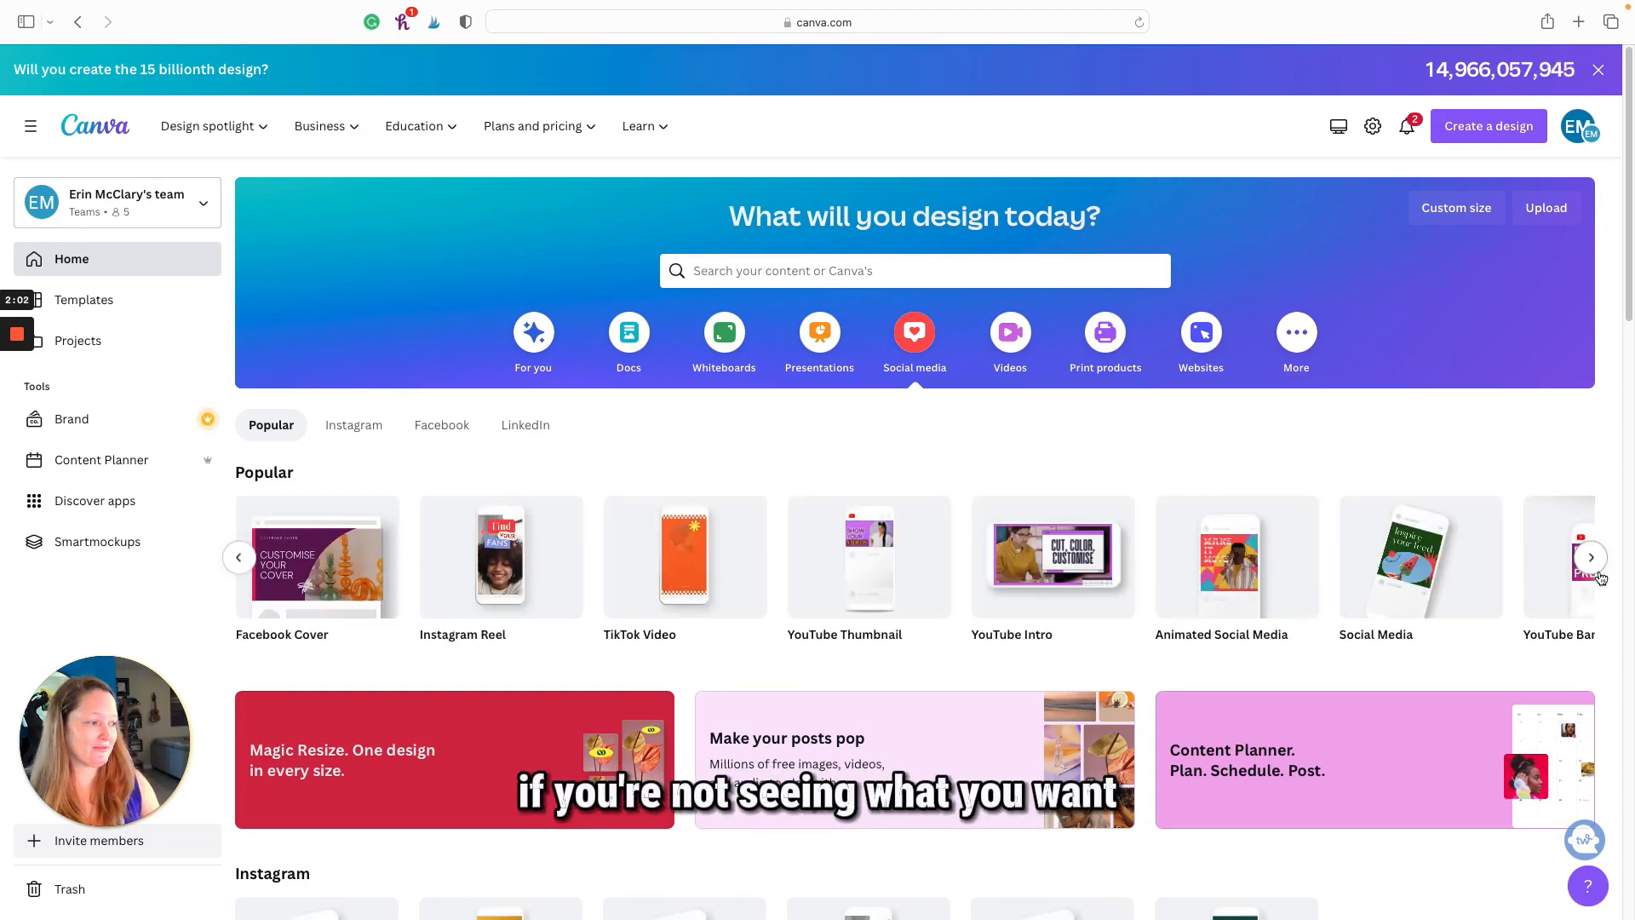
scroll(1307, 625, down, 10)
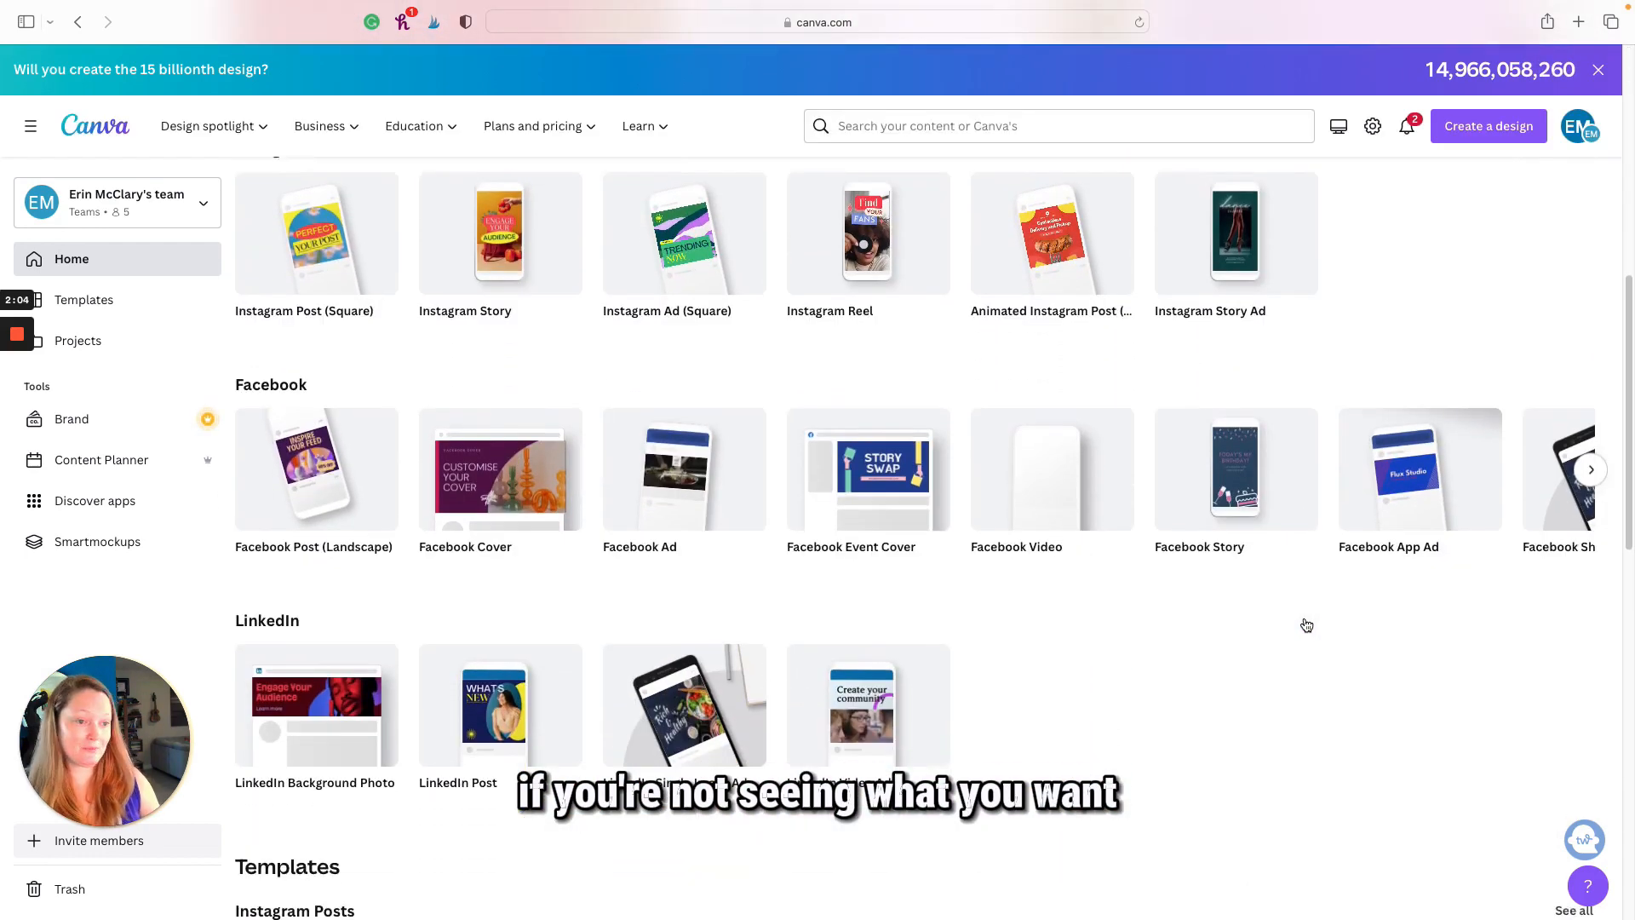
scroll(1307, 624, down, 1)
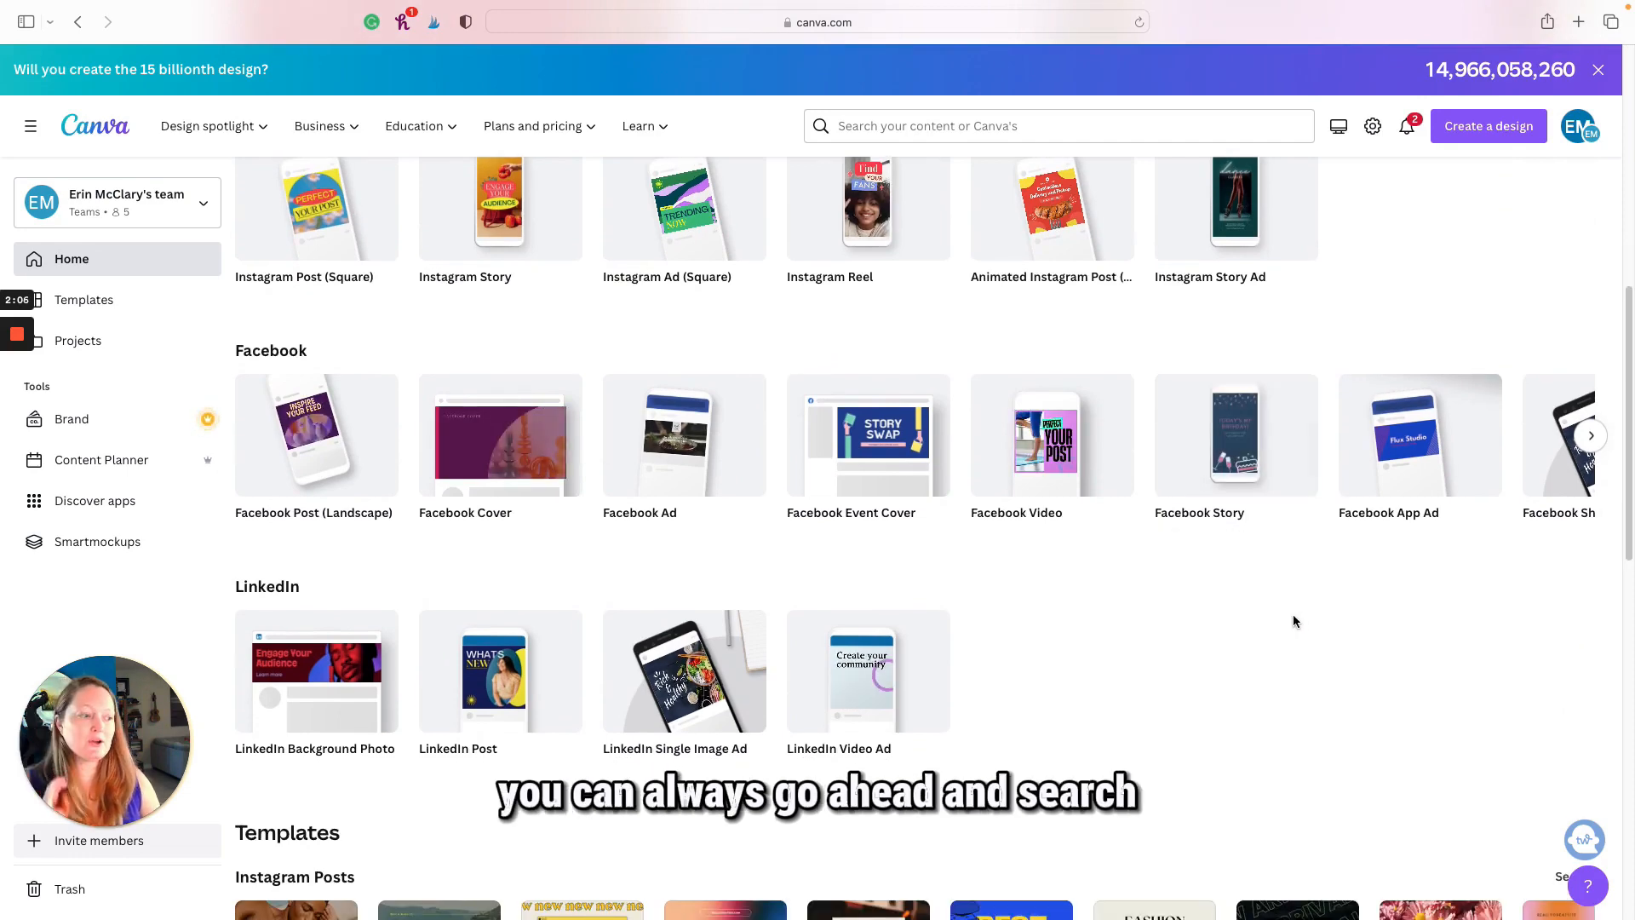
scroll(1293, 621, down, 5)
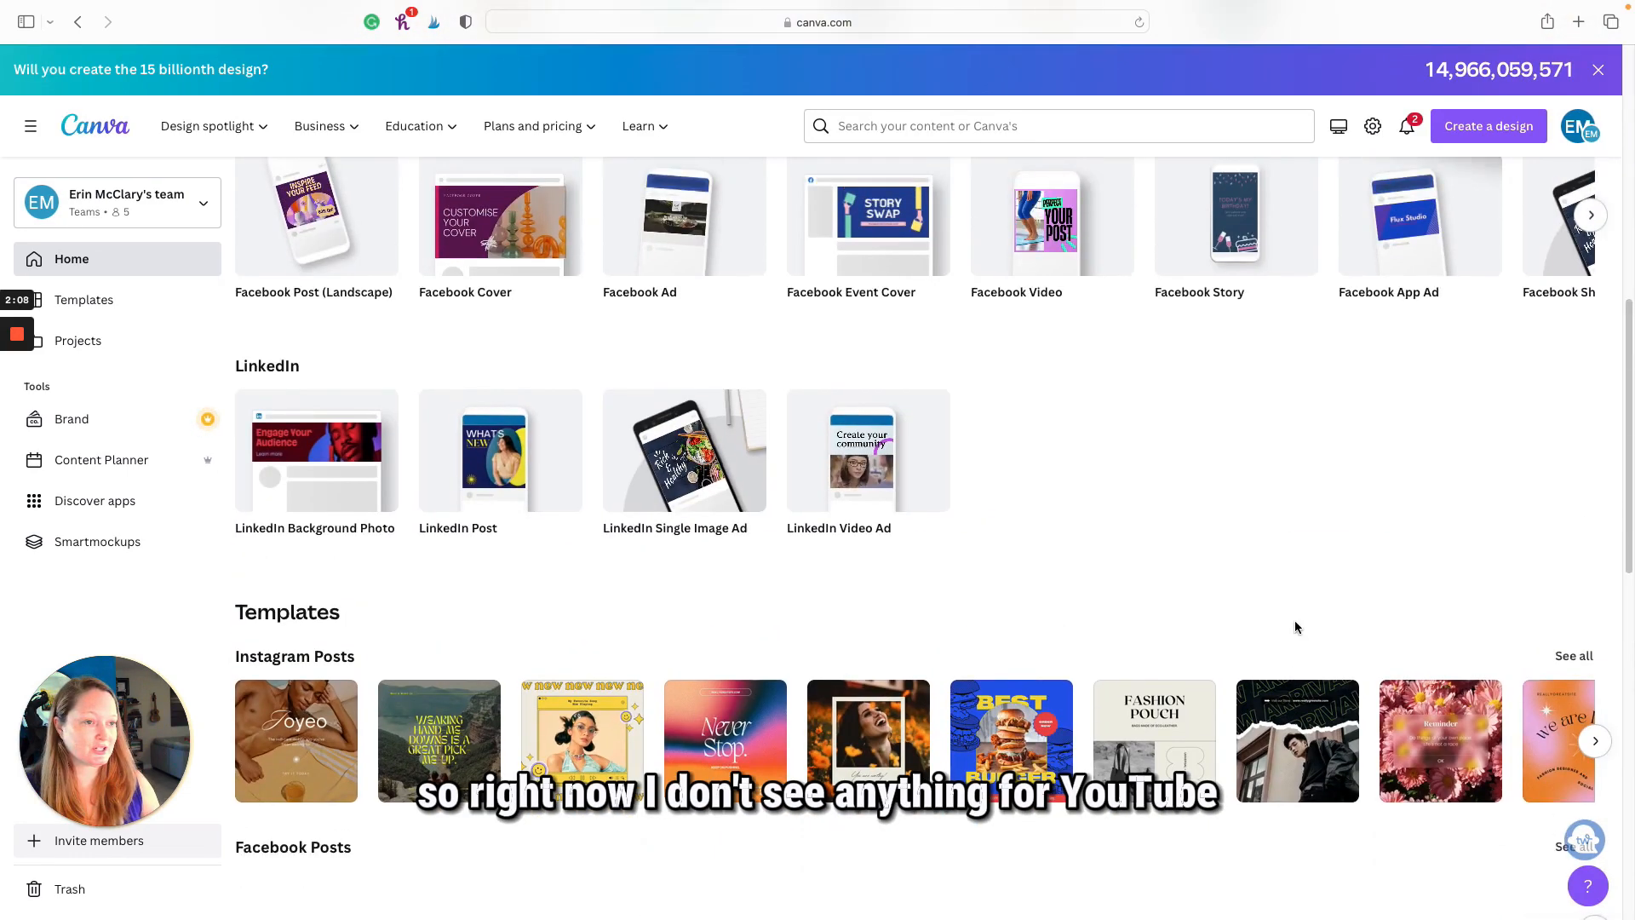
scroll(1294, 620, up, 15)
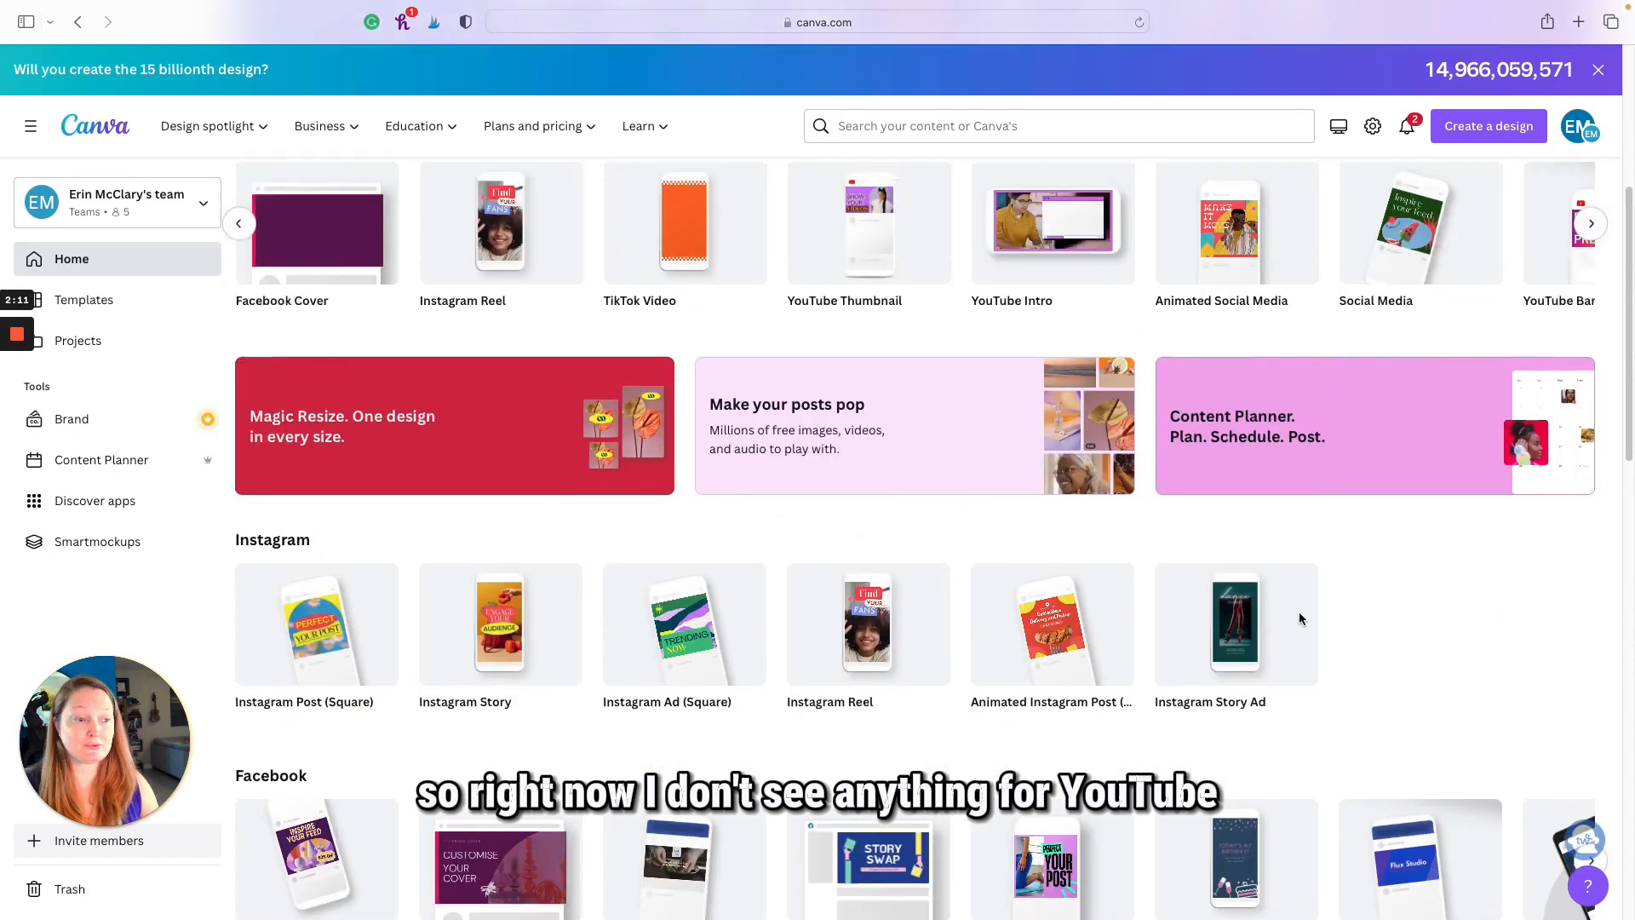
scroll(1300, 618, up, 8)
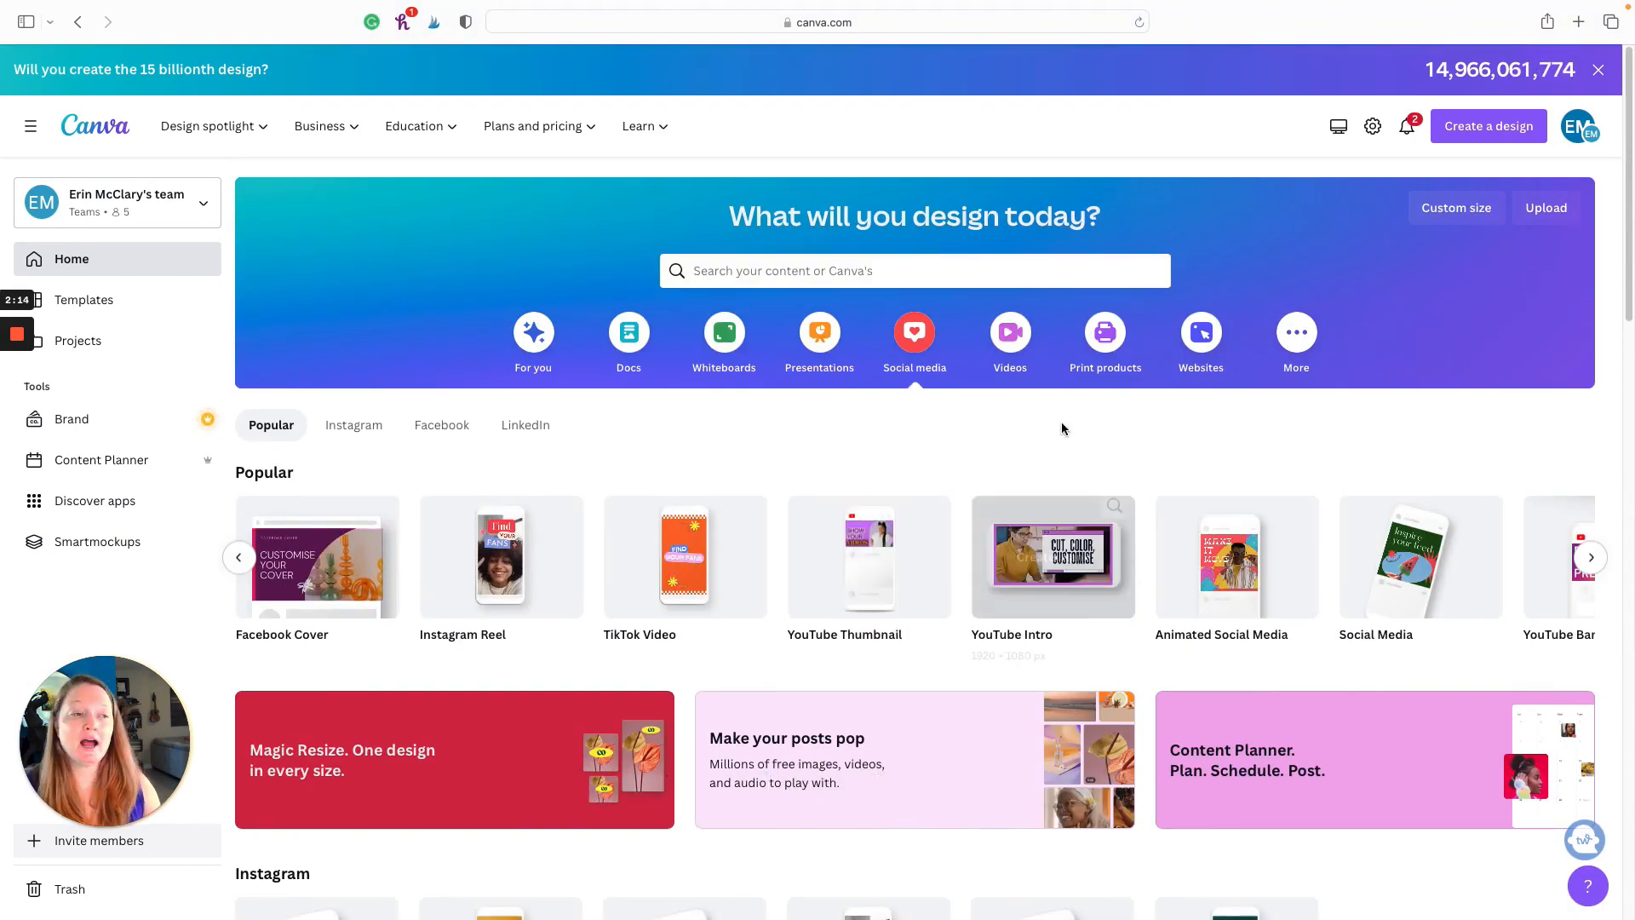
- Search for "YouTube", compare the matching templates with the matching projects, and clear the search
click(981, 277)
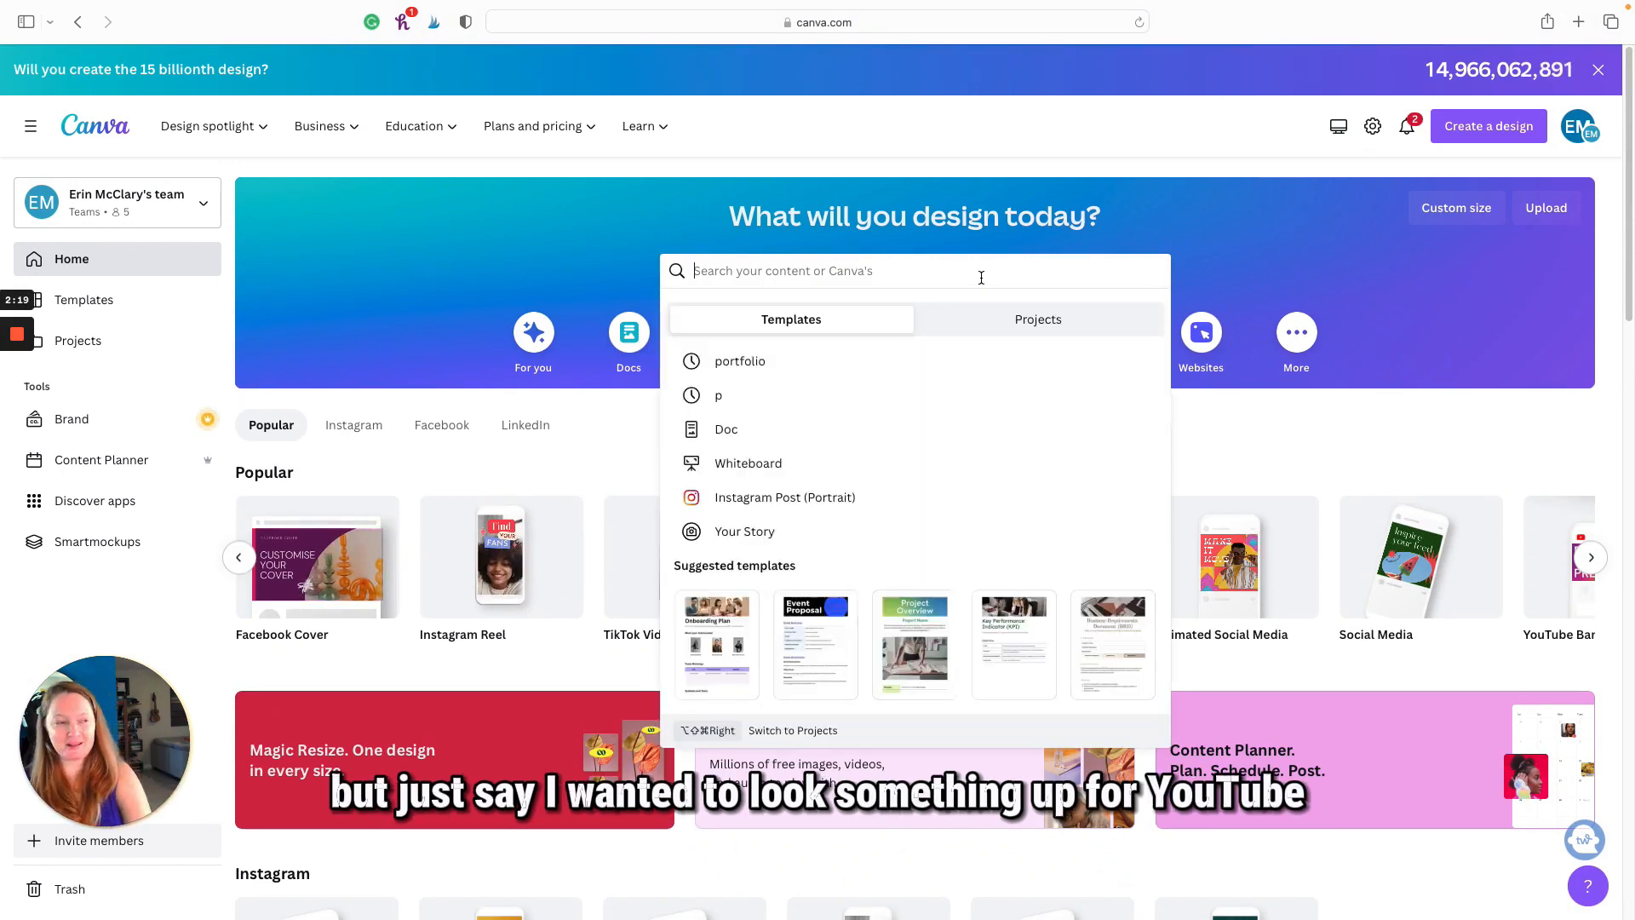
text(You)
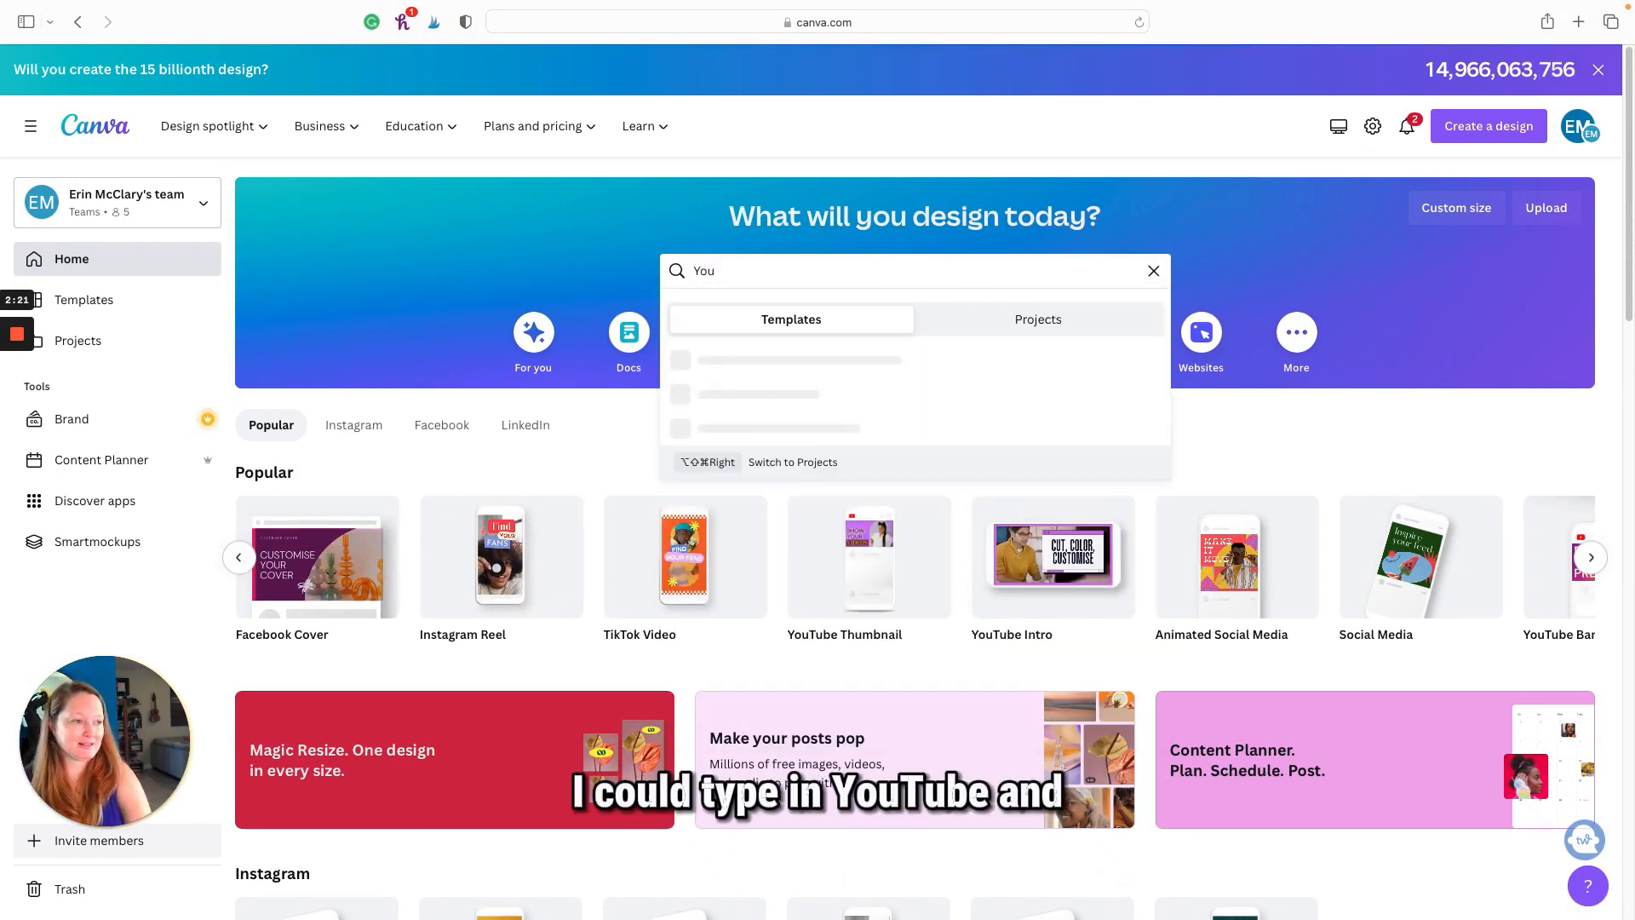
text(Tube)
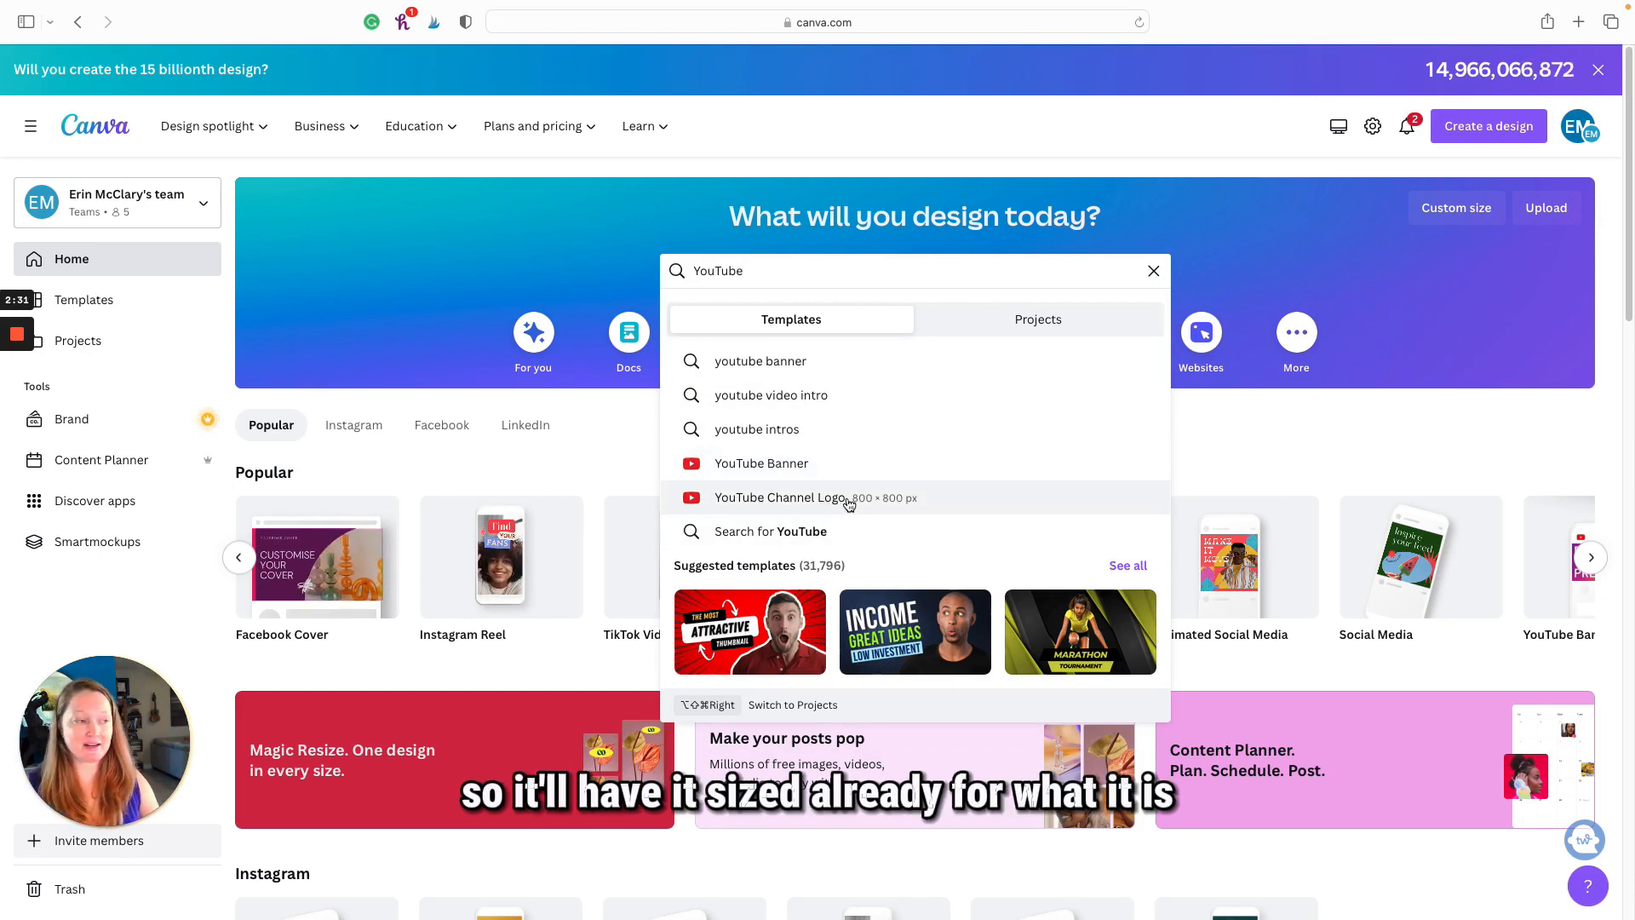
click(1026, 328)
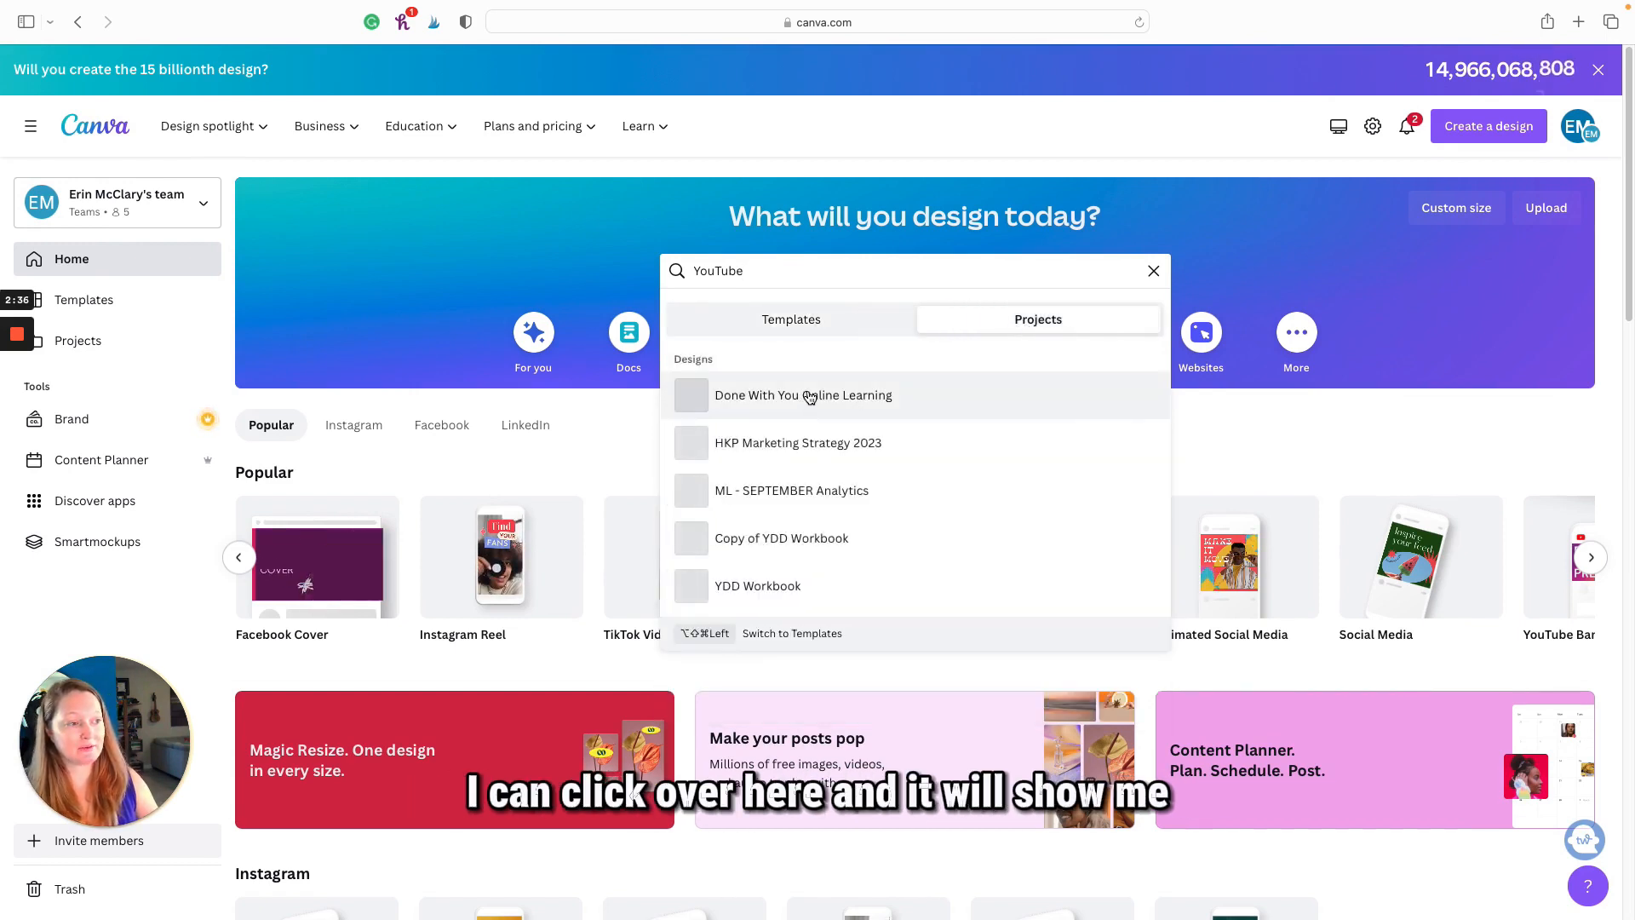
click(795, 333)
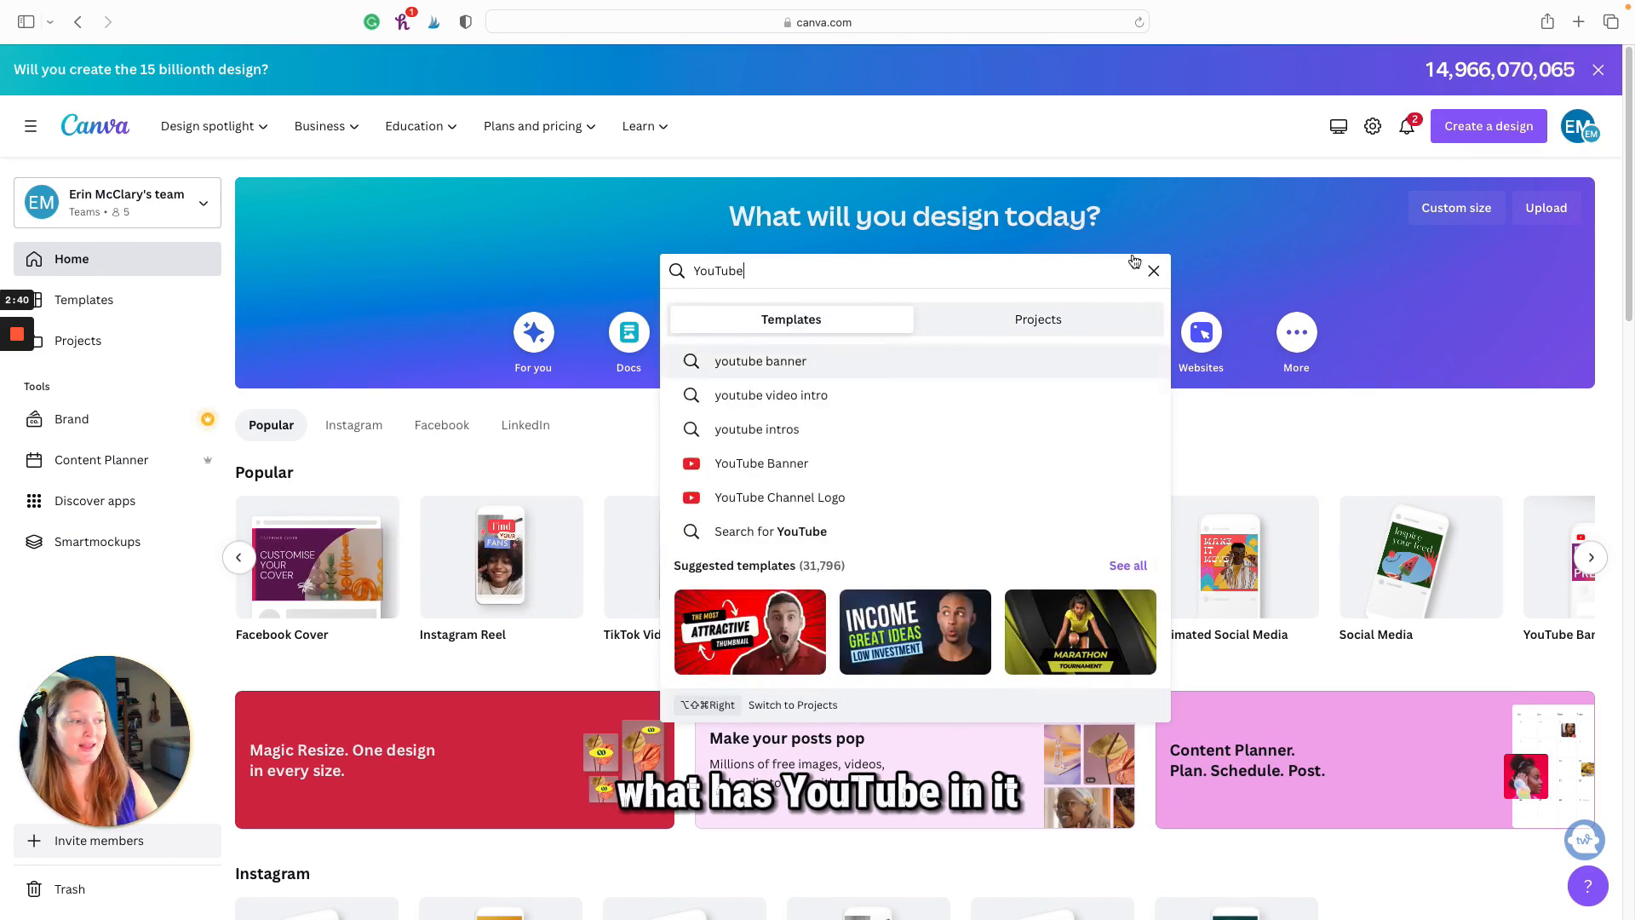
click(1153, 272)
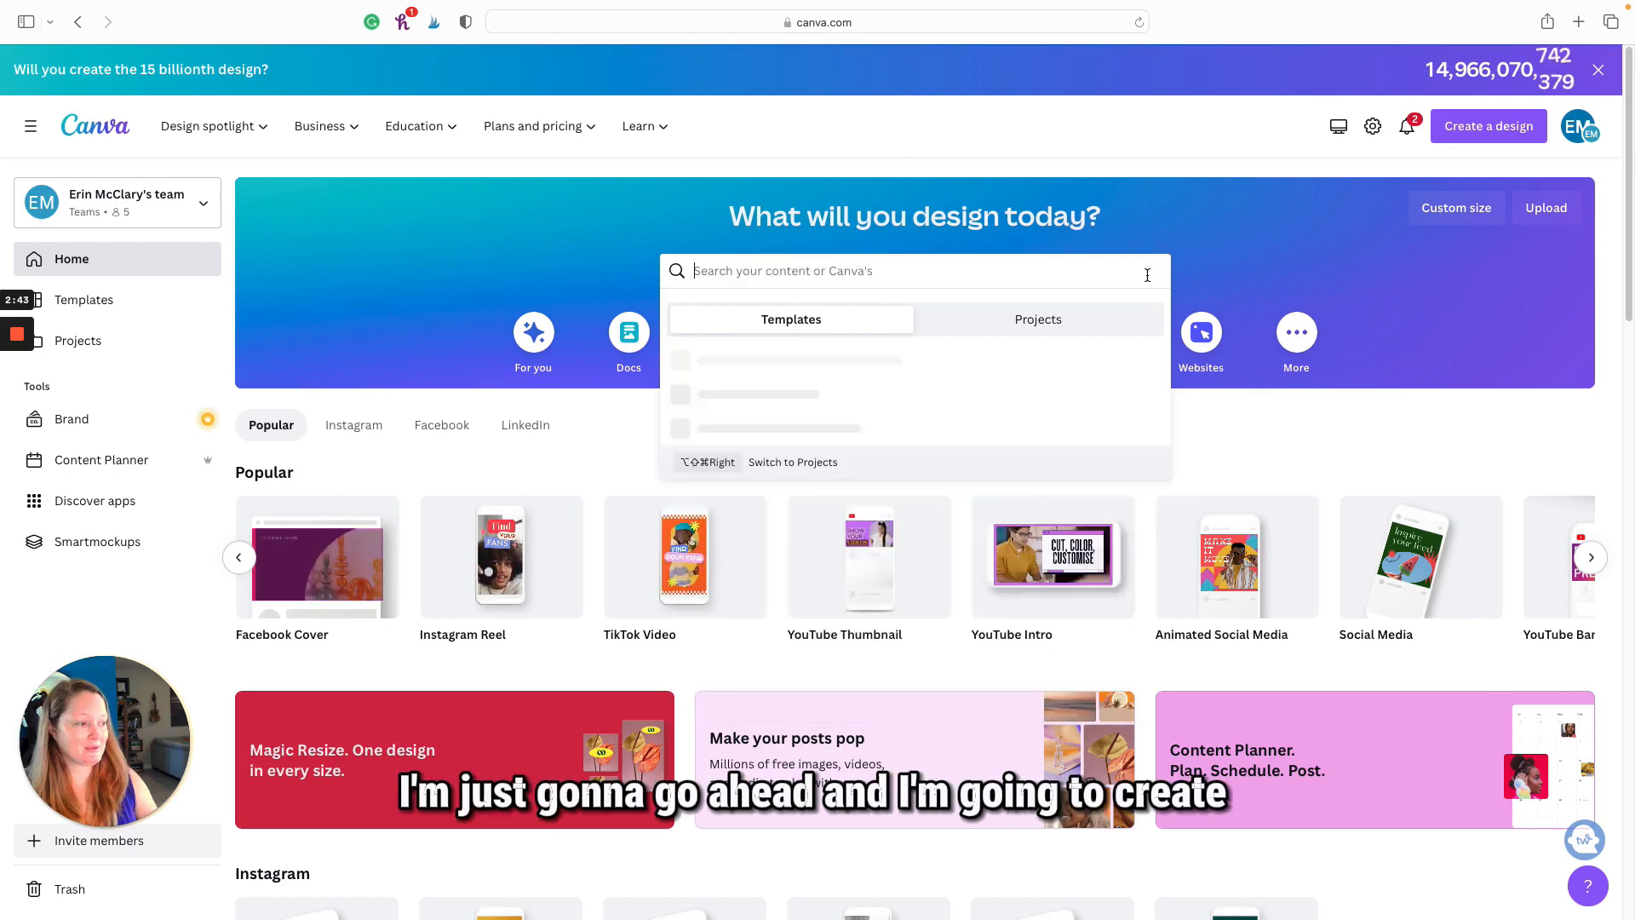
click(1284, 446)
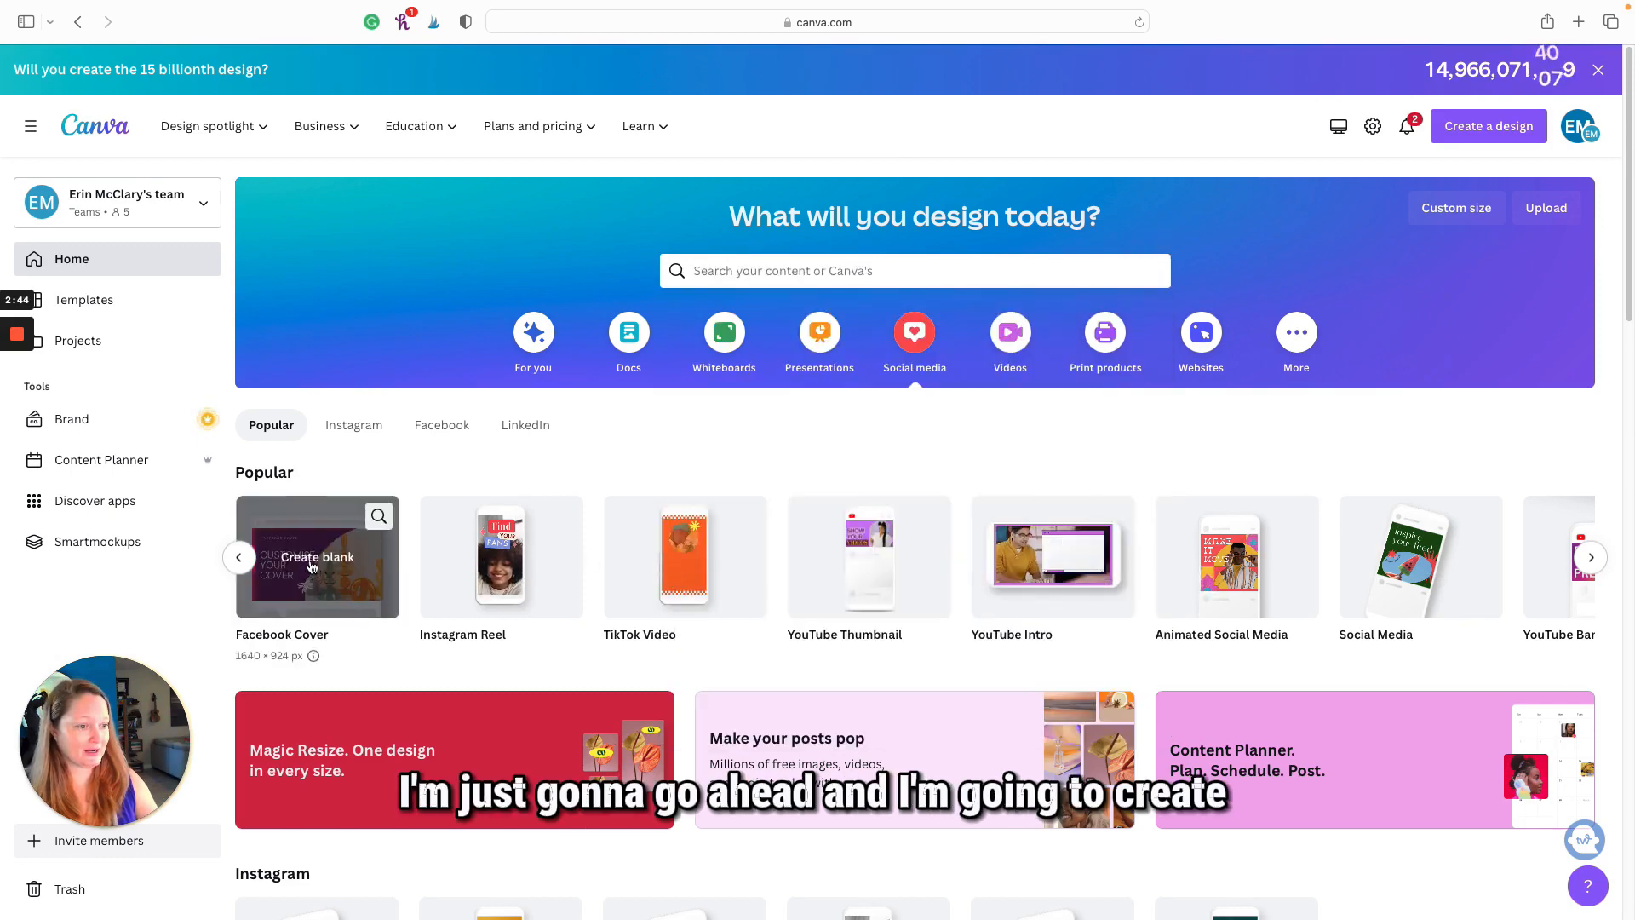
- Create a blank Instagram Post (Square) design from the popular social media formats
click(239, 558)
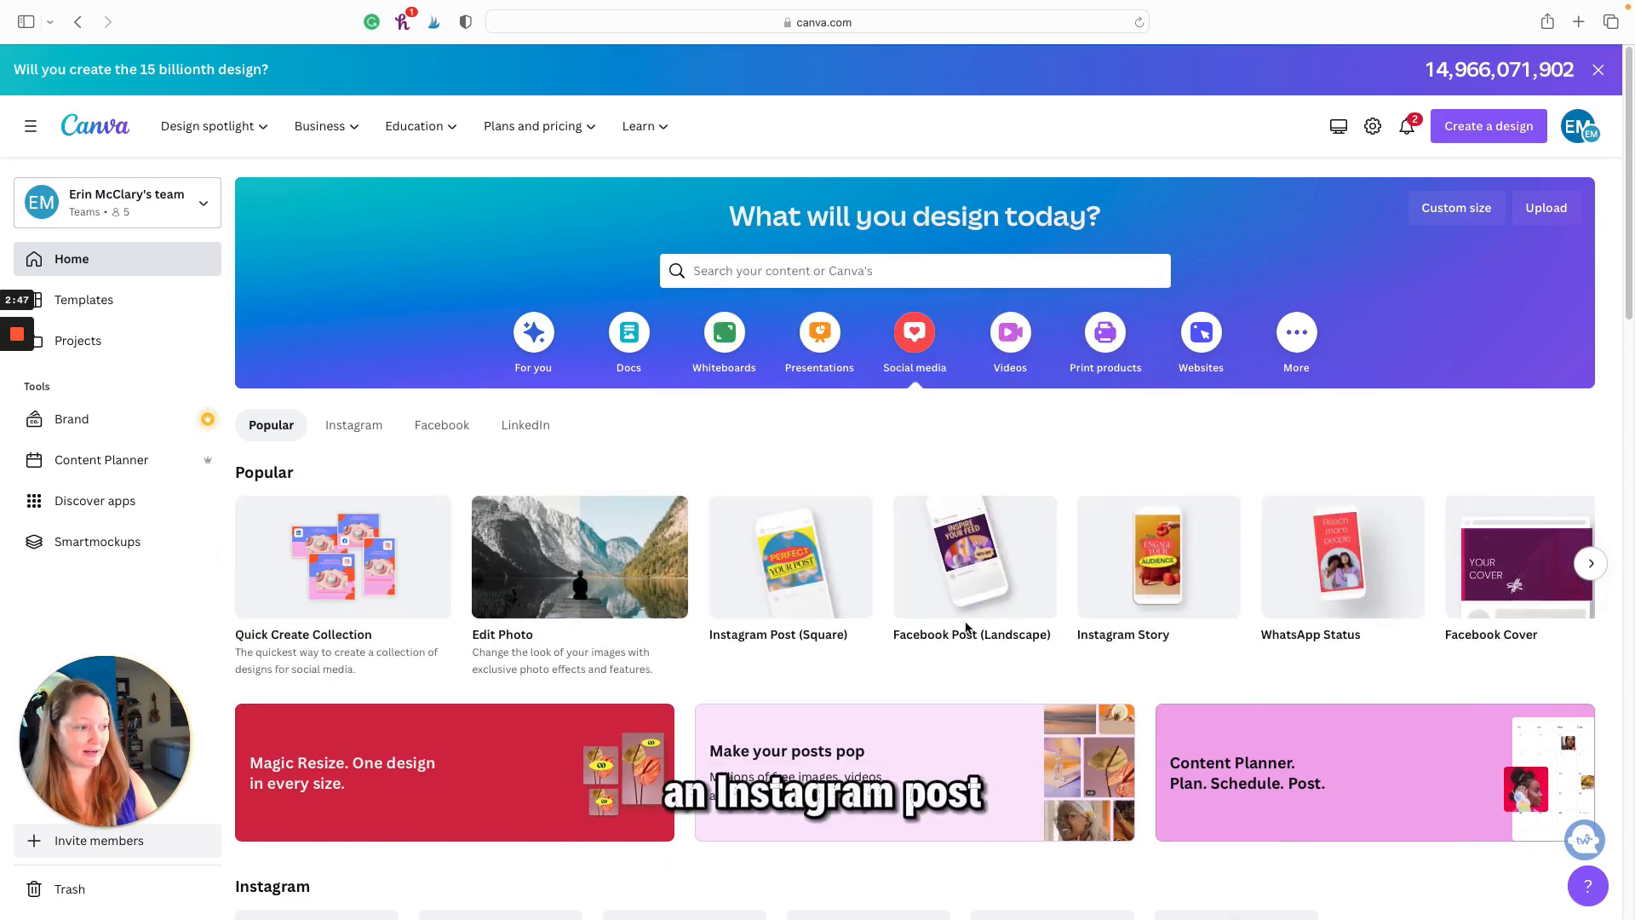
click(796, 569)
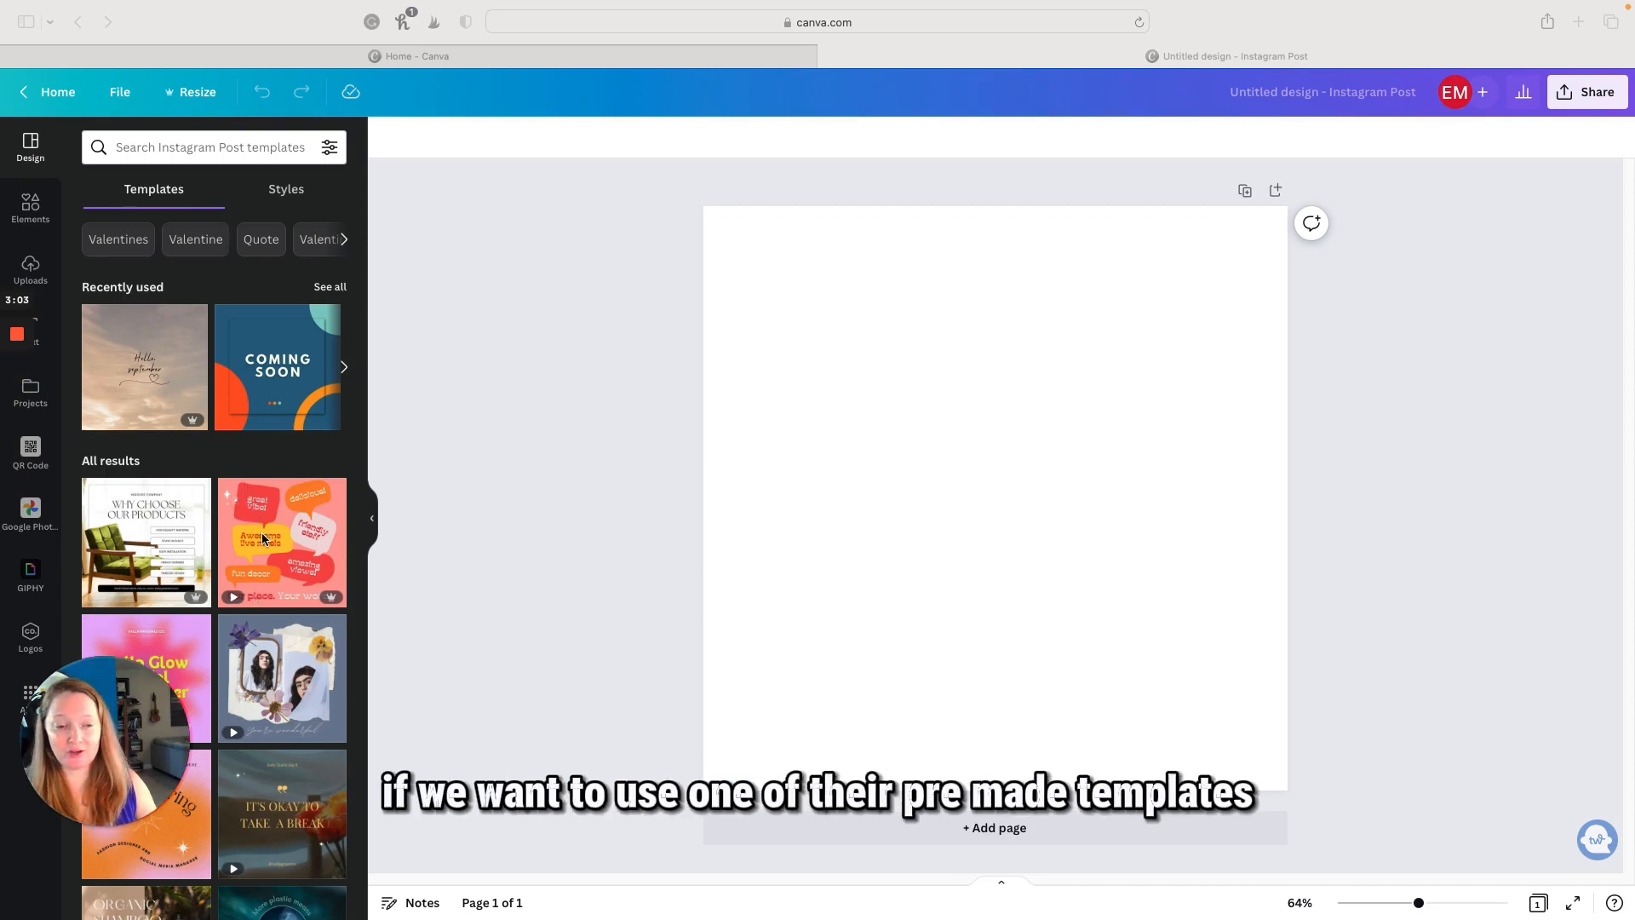
- Examine the ready-made Instagram Post templates, noting their styles and which ones carry the crown mark
scroll(262, 538, down, 2)
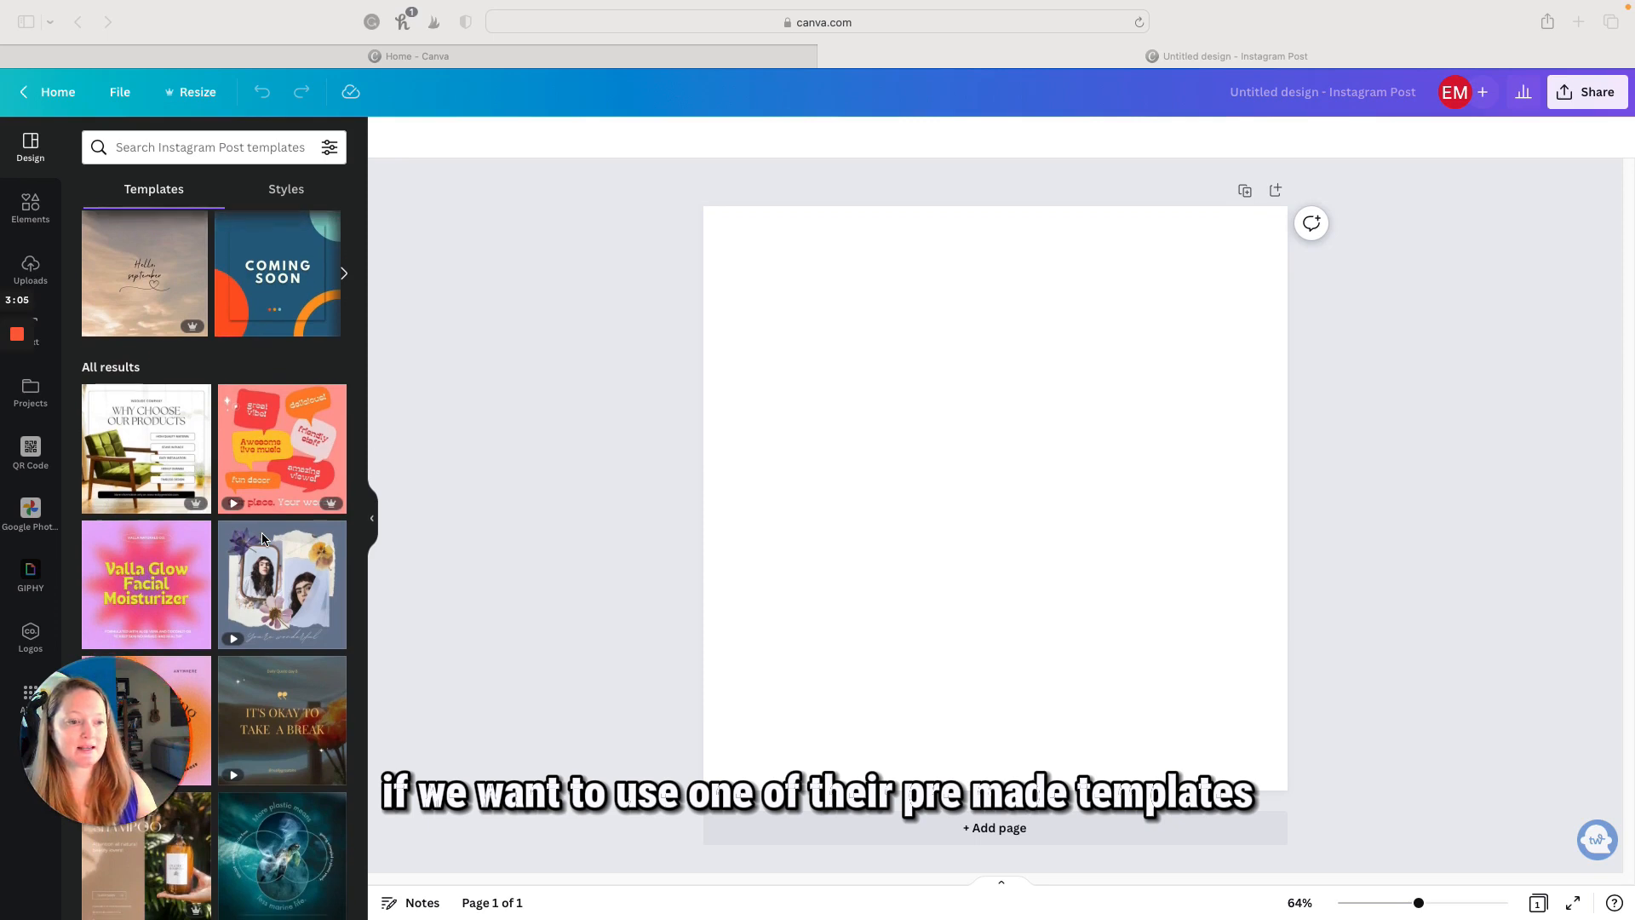
scroll(260, 572, down, 1)
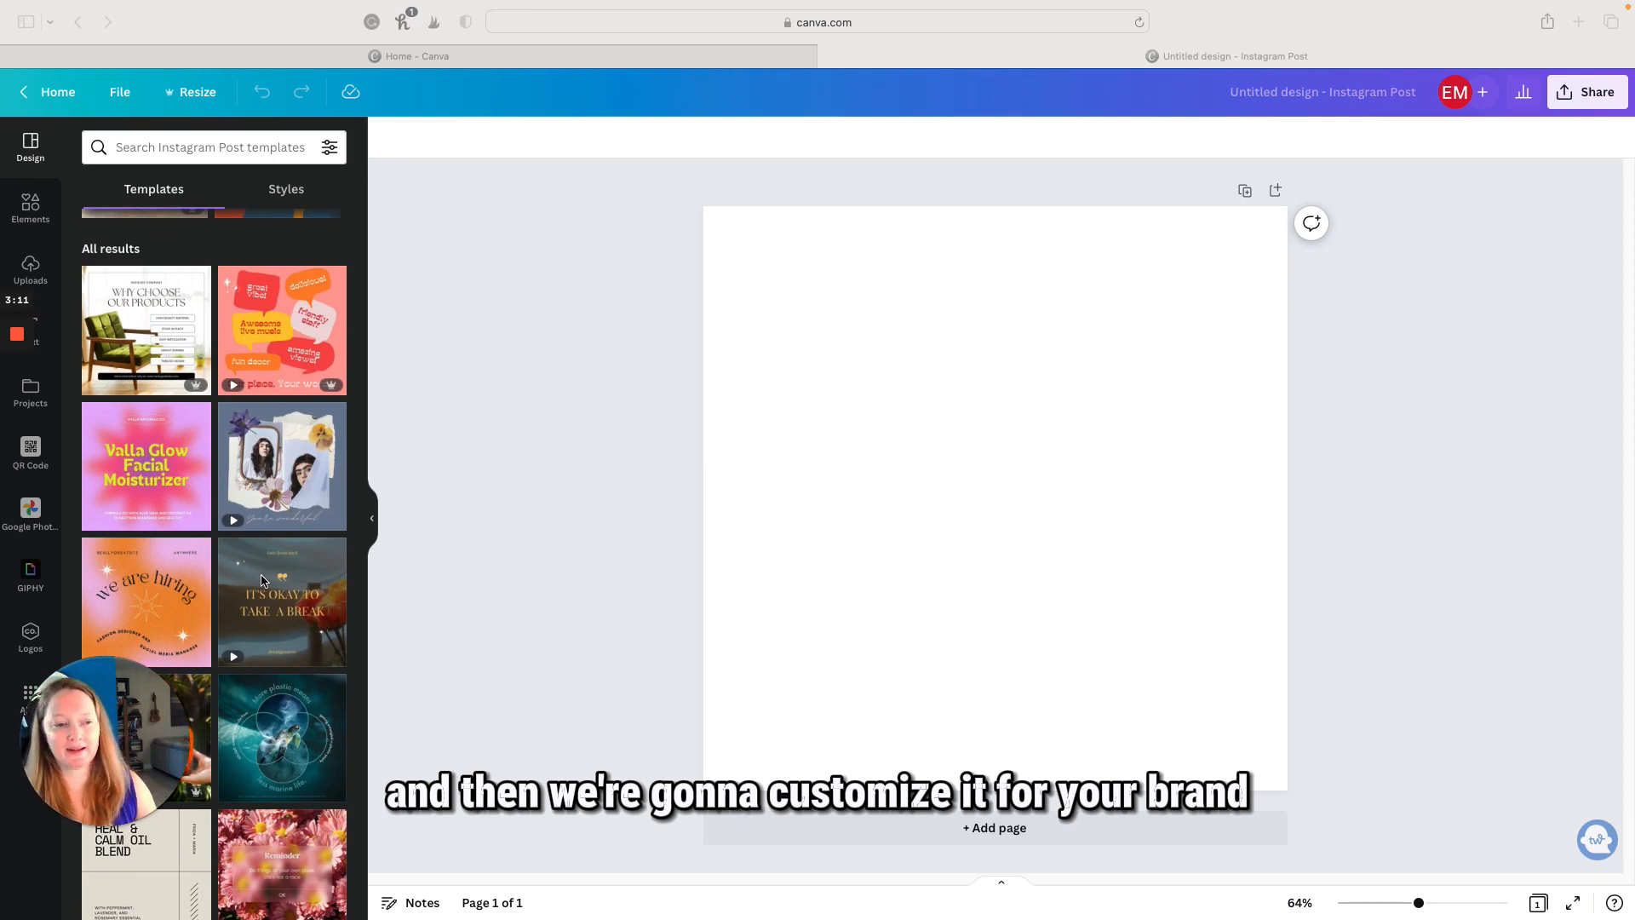
scroll(240, 569, down, 3)
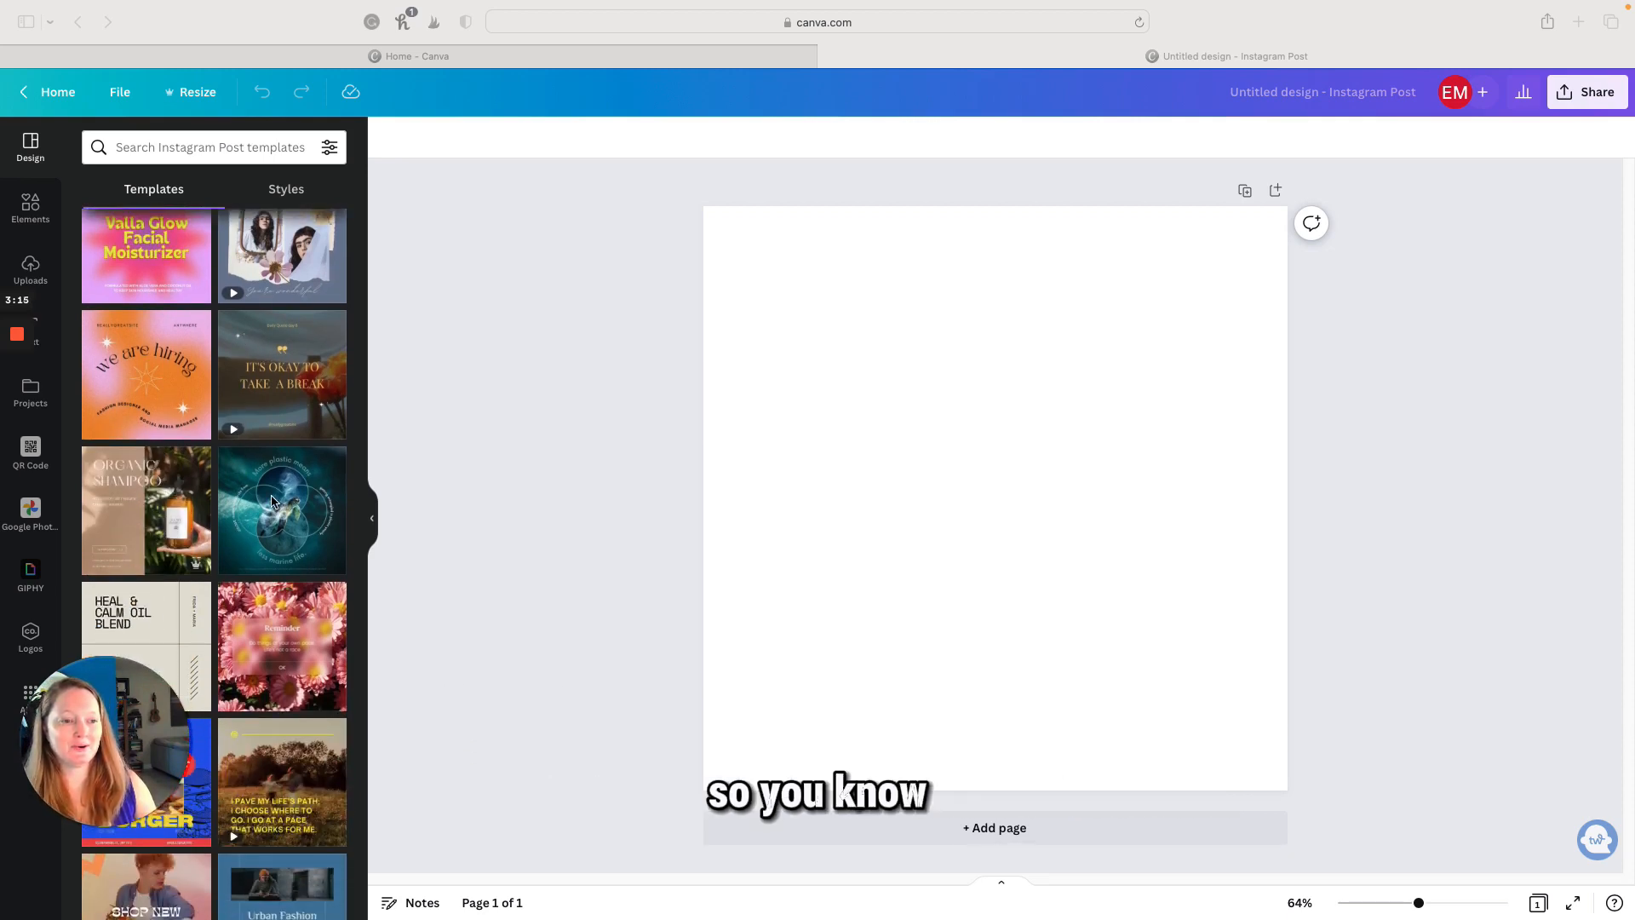
scroll(201, 567, down, 2)
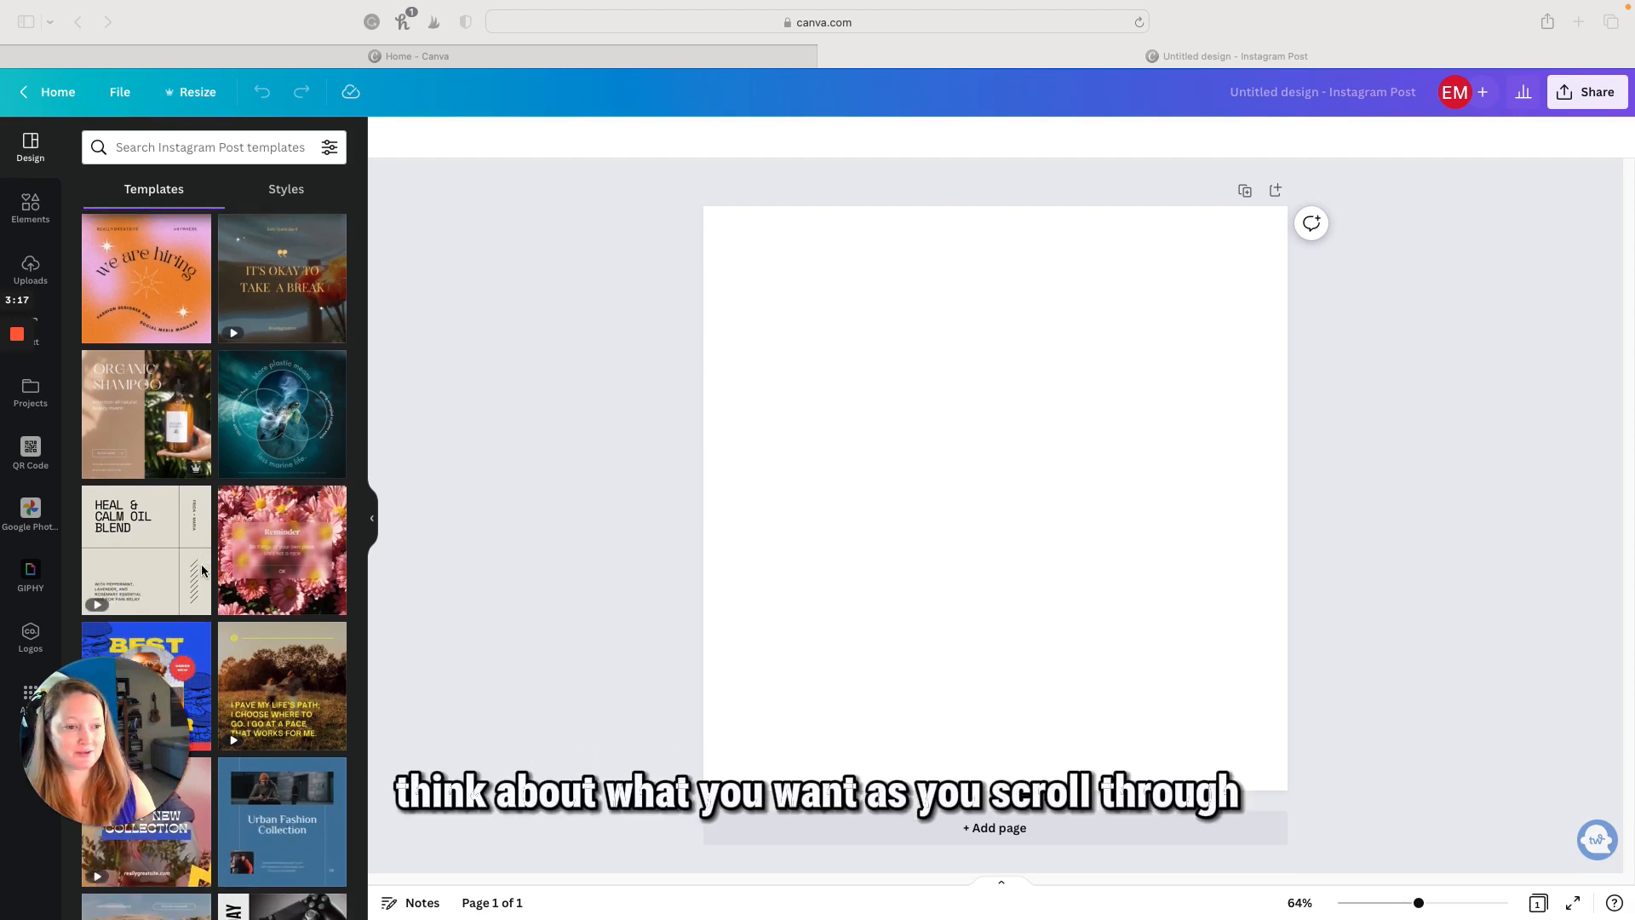
scroll(201, 564, down, 4)
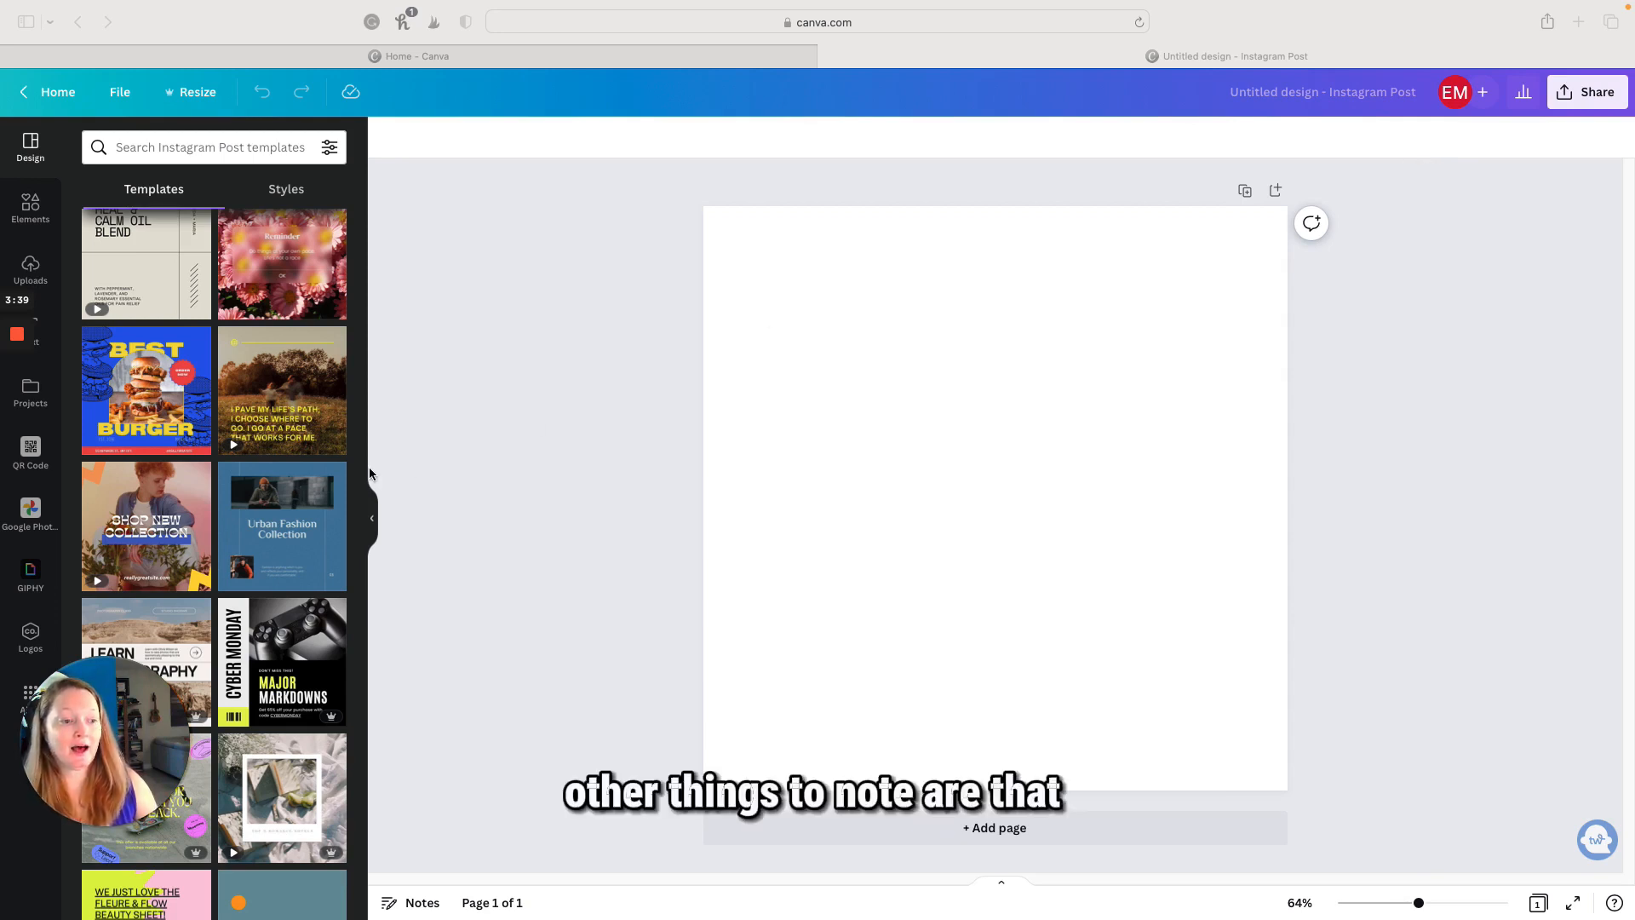
scroll(289, 467, down, 5)
scroll(290, 469, down, 2)
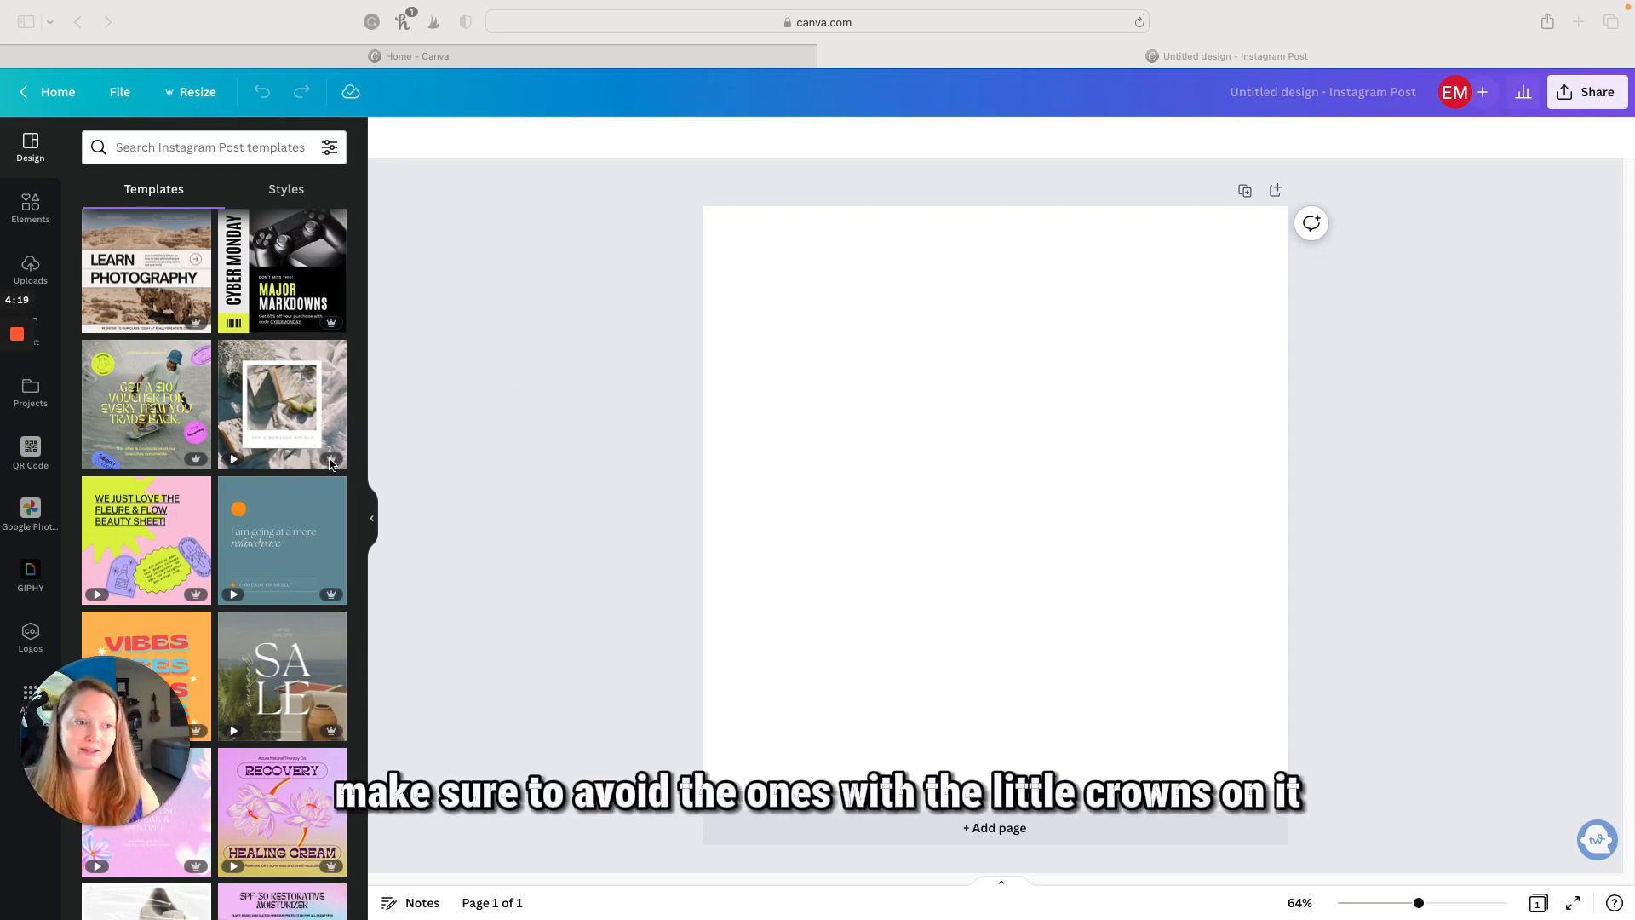
scroll(328, 465, down, 3)
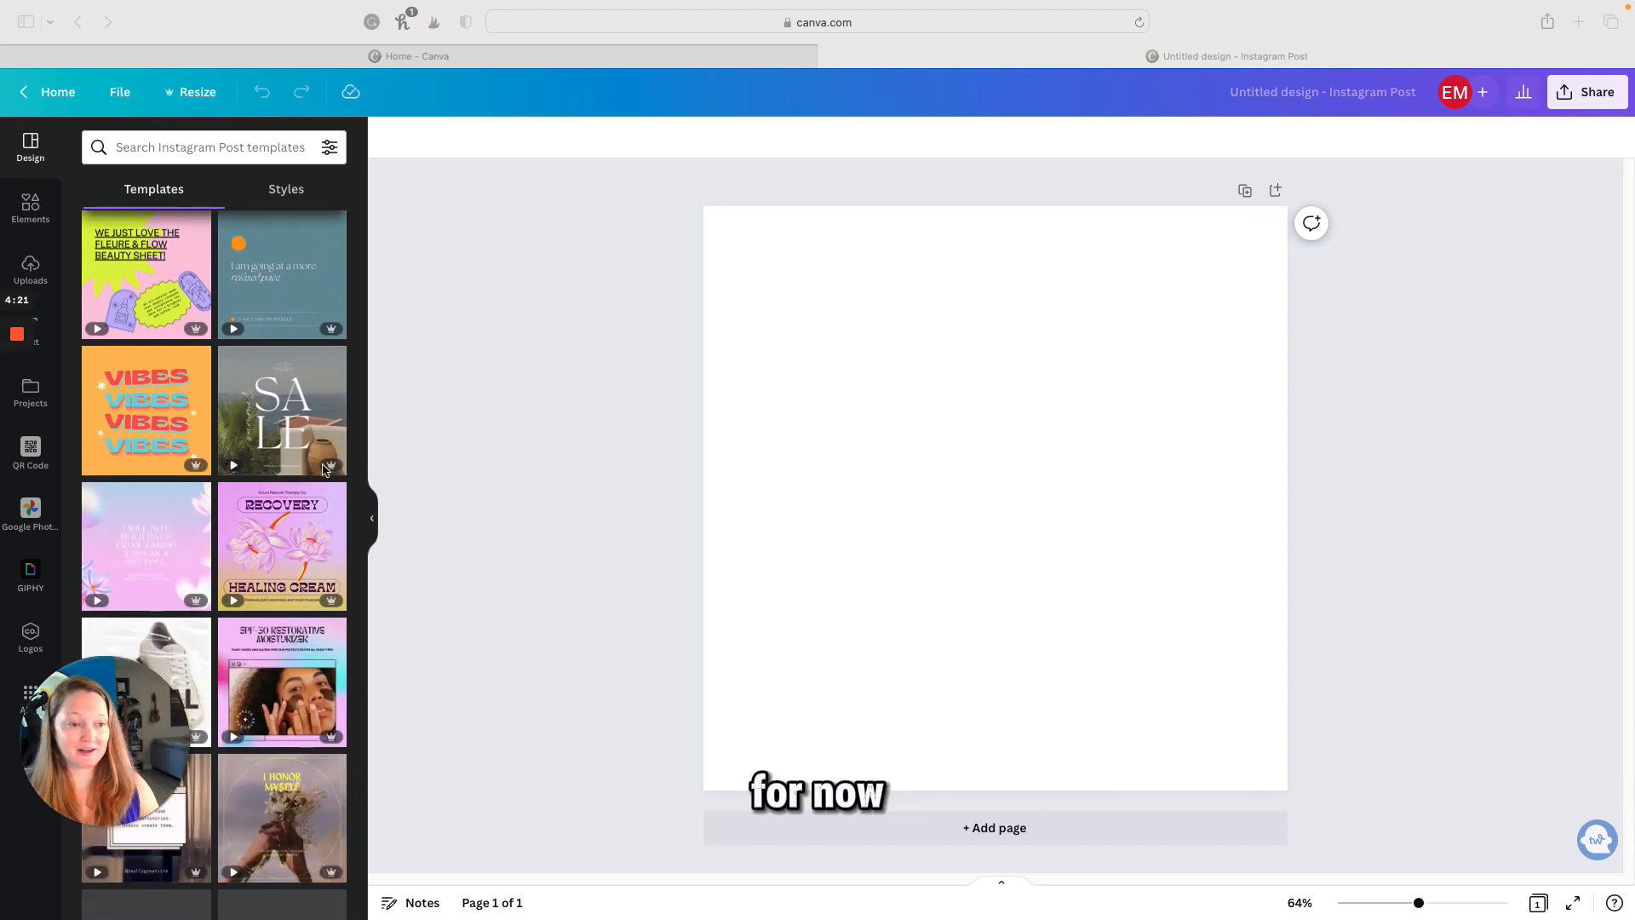
- Apply all 3 pages of the orange "Orange Blue Radiant Elegance Self-Care Products Square Self Care Instagram Post" template to the design
scroll(324, 469, down, 8)
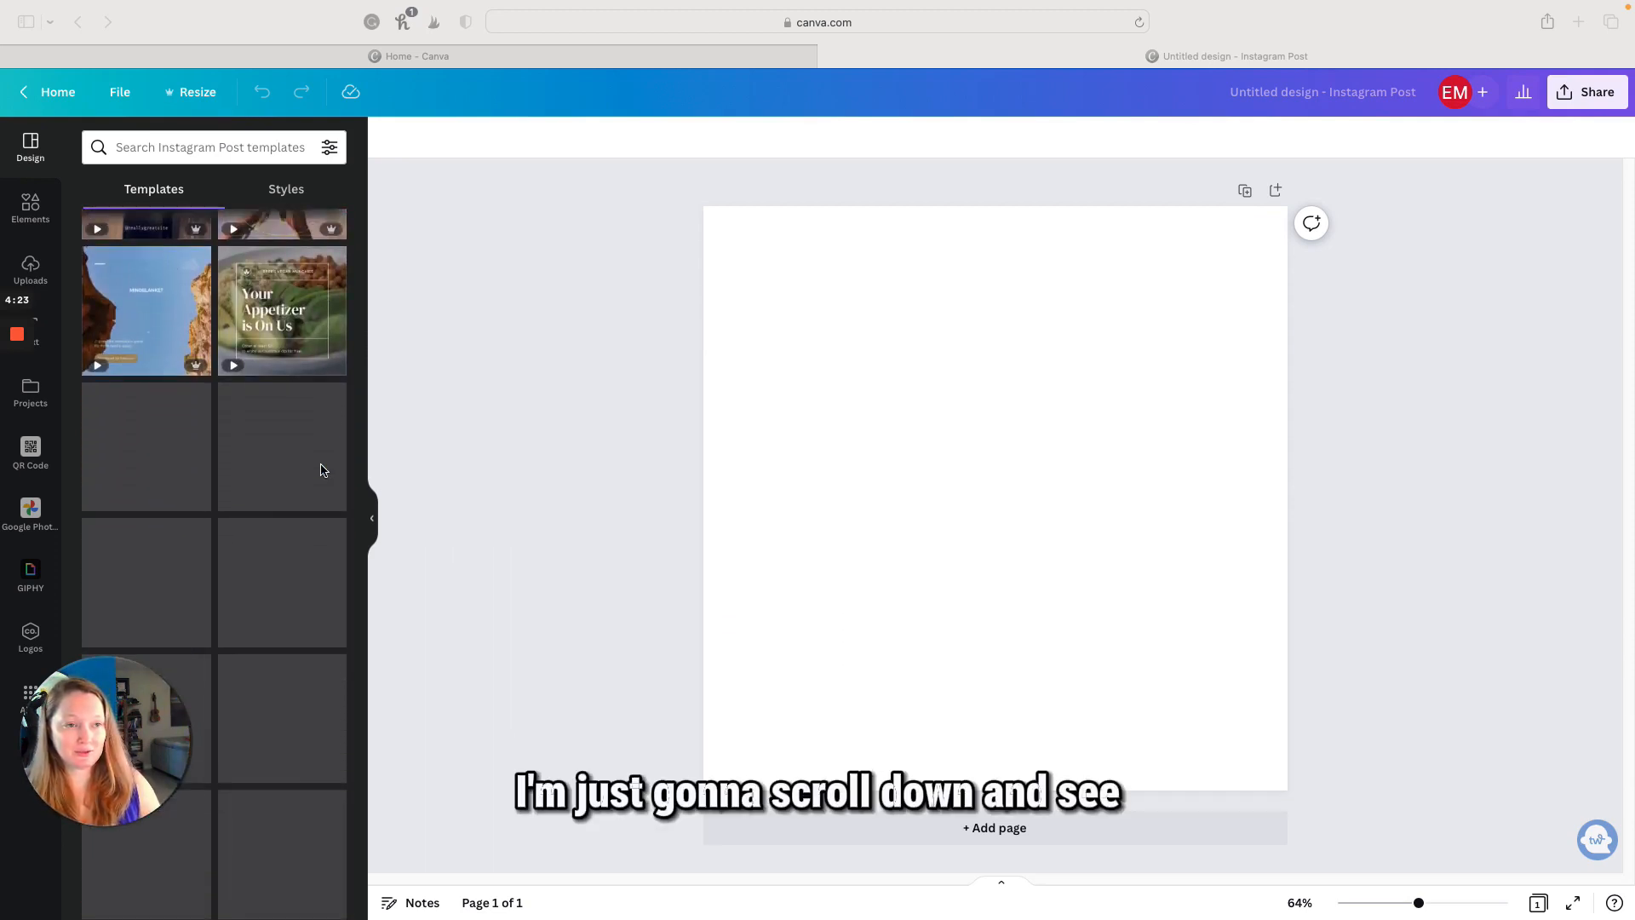
scroll(323, 469, down, 2)
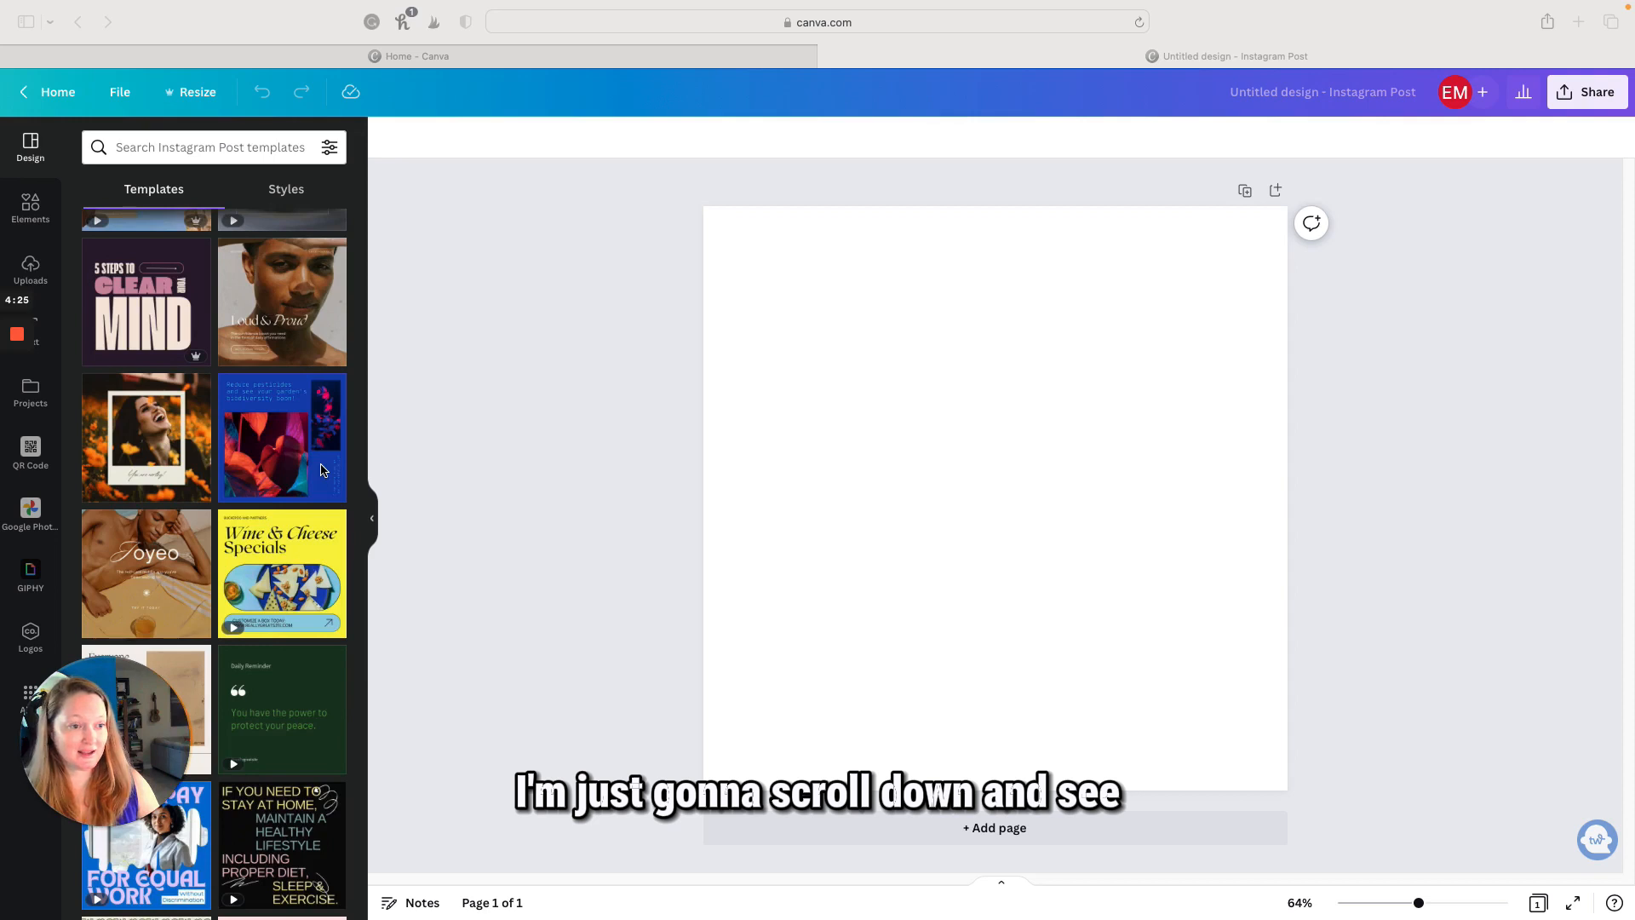
scroll(323, 469, down, 4)
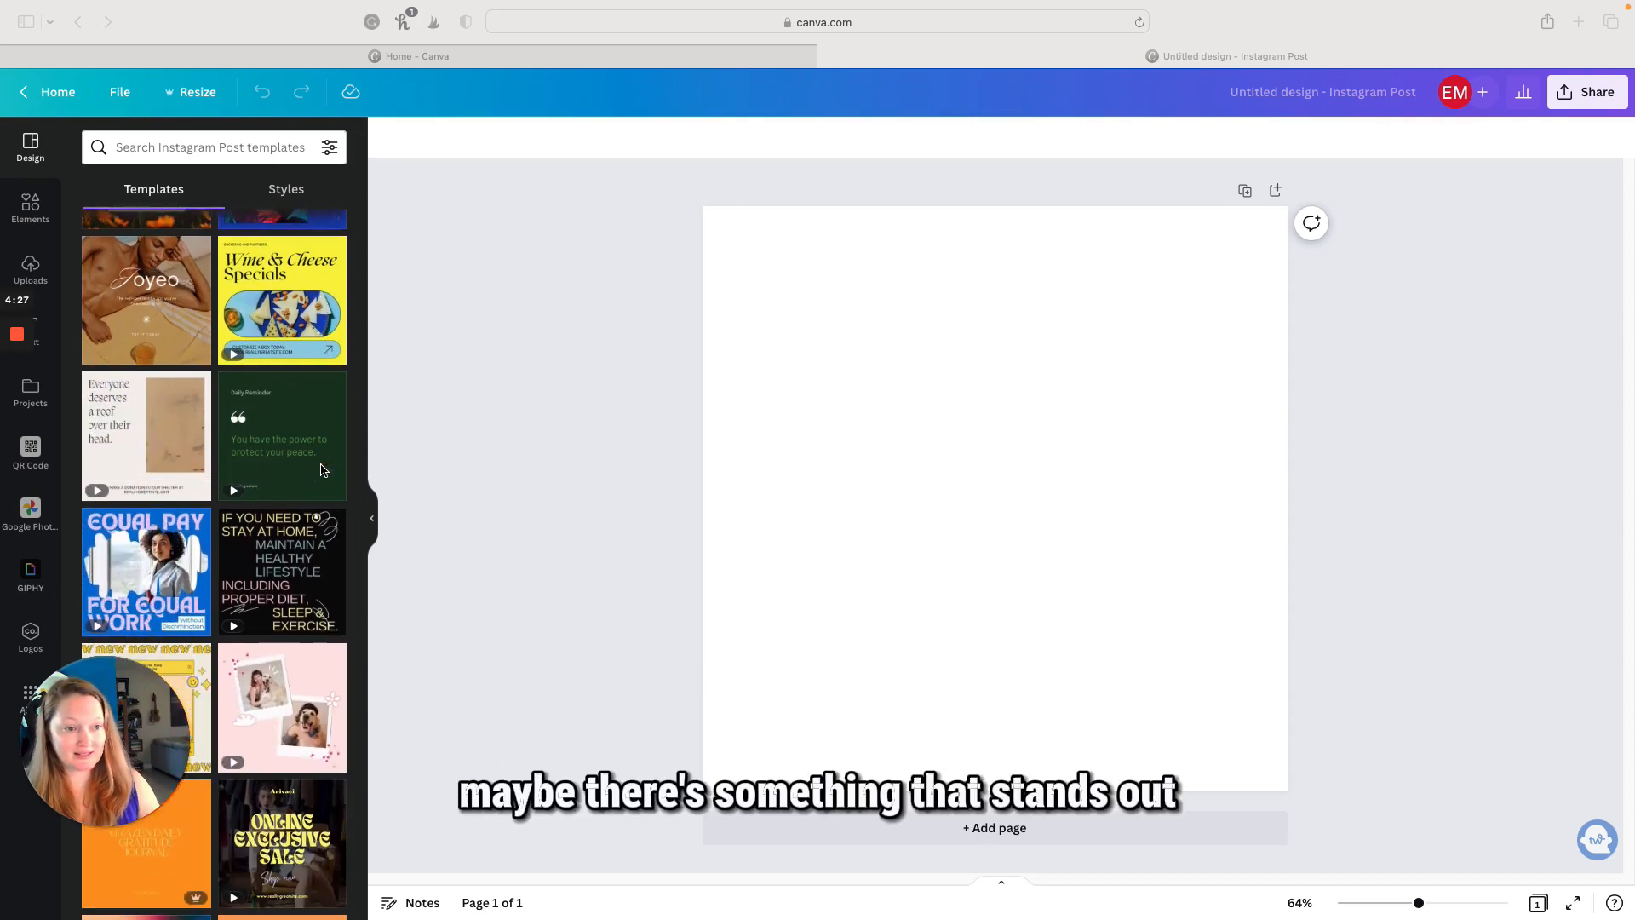
scroll(323, 469, down, 6)
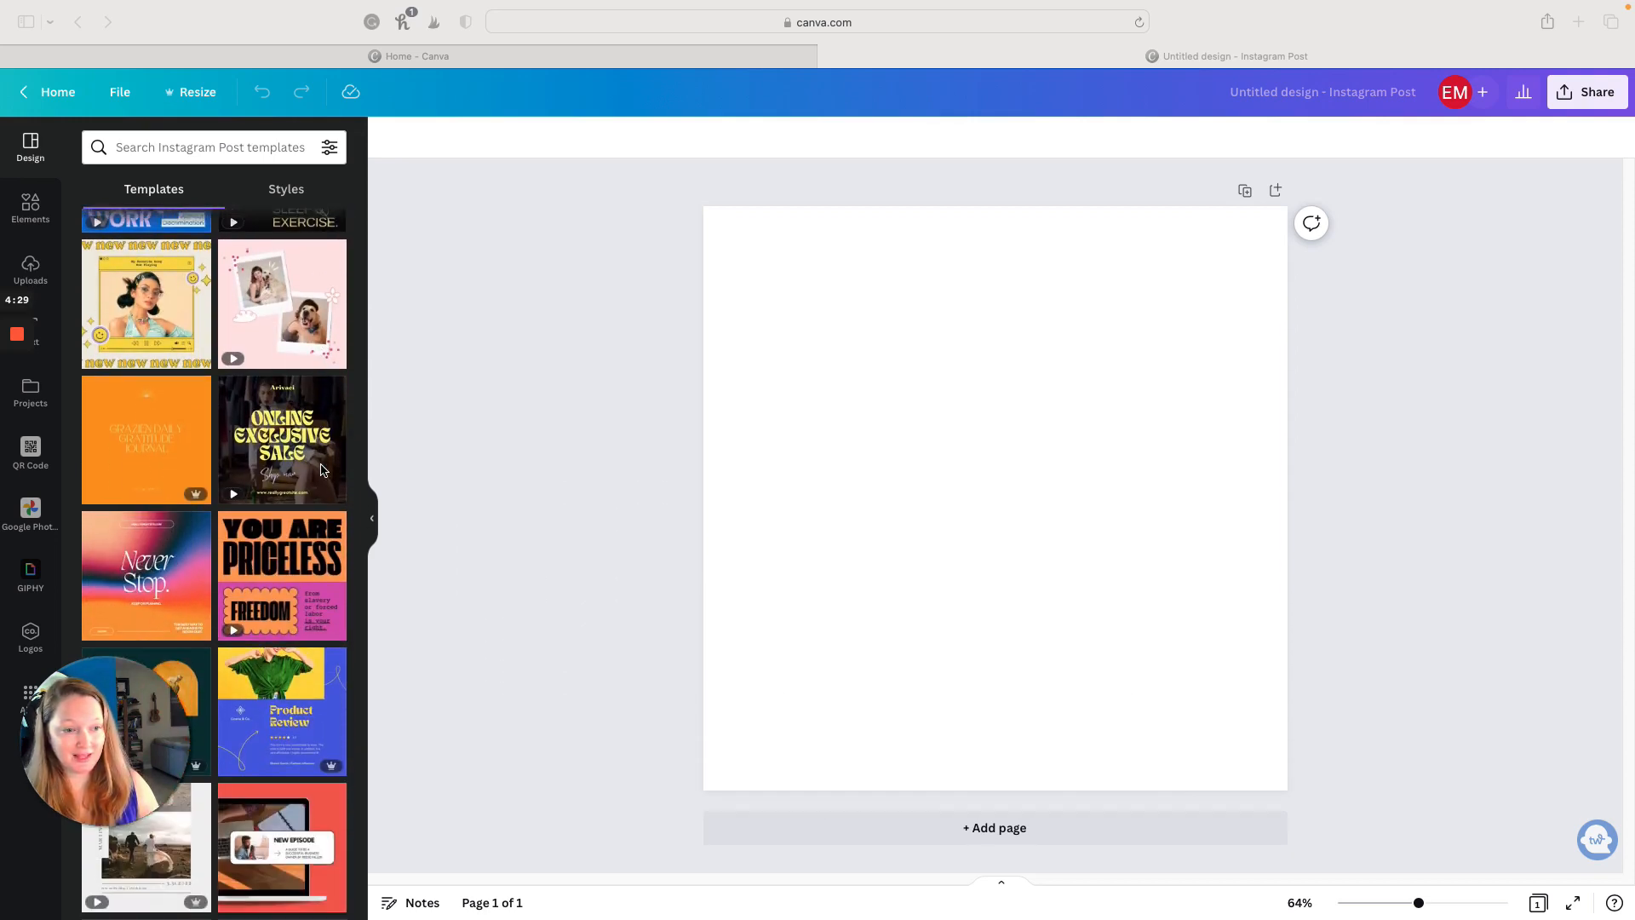
scroll(323, 469, down, 1)
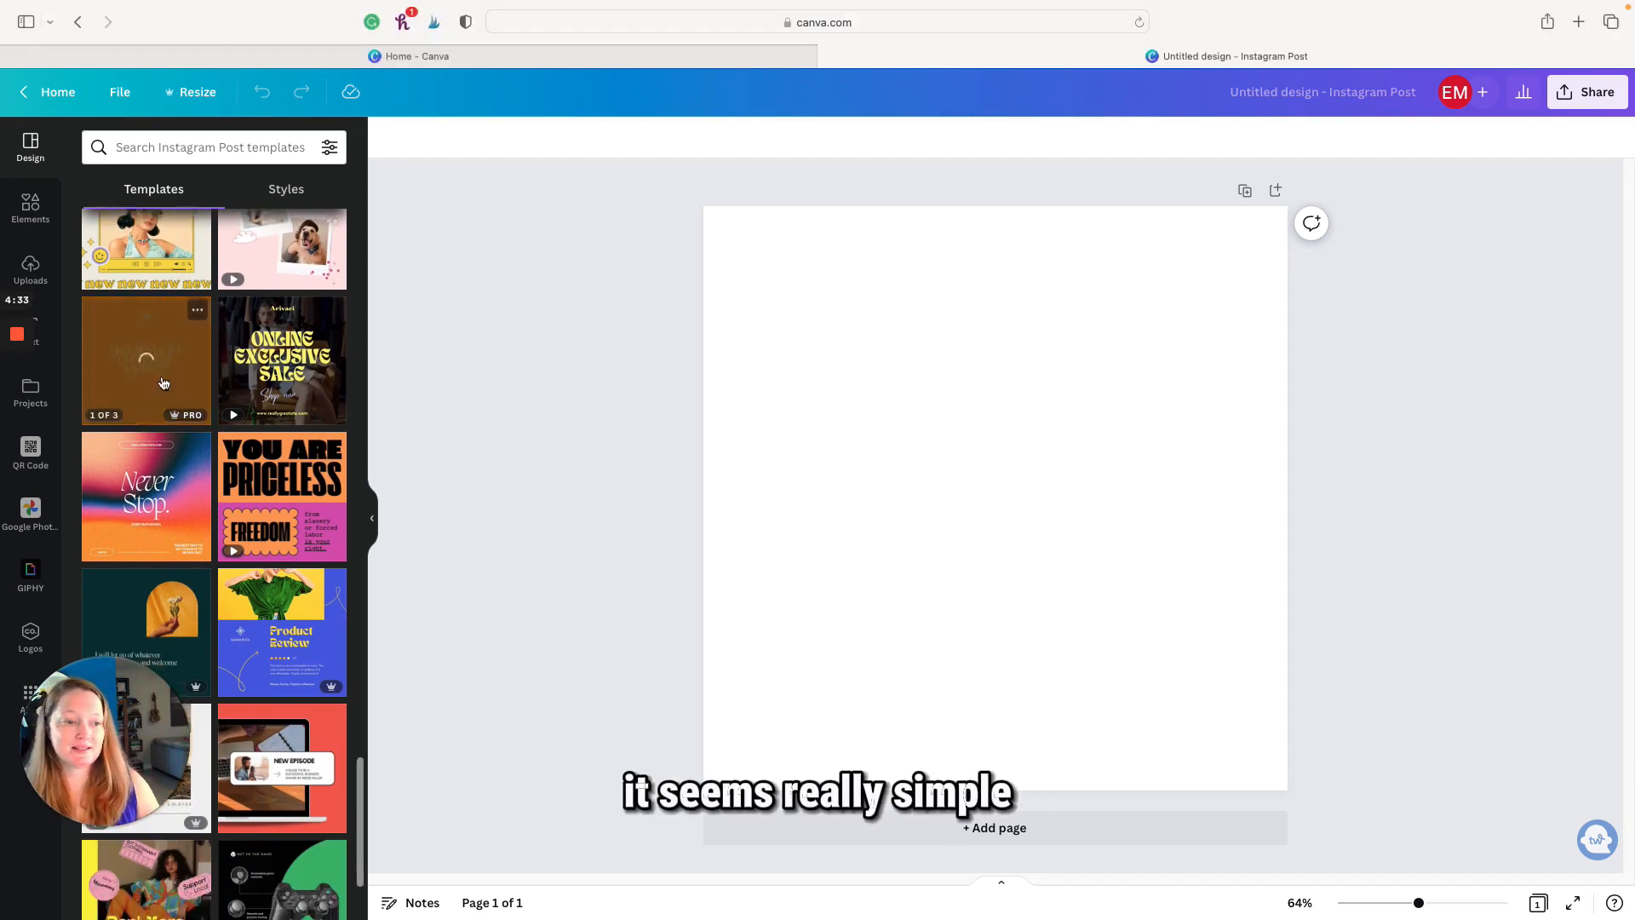
click(162, 349)
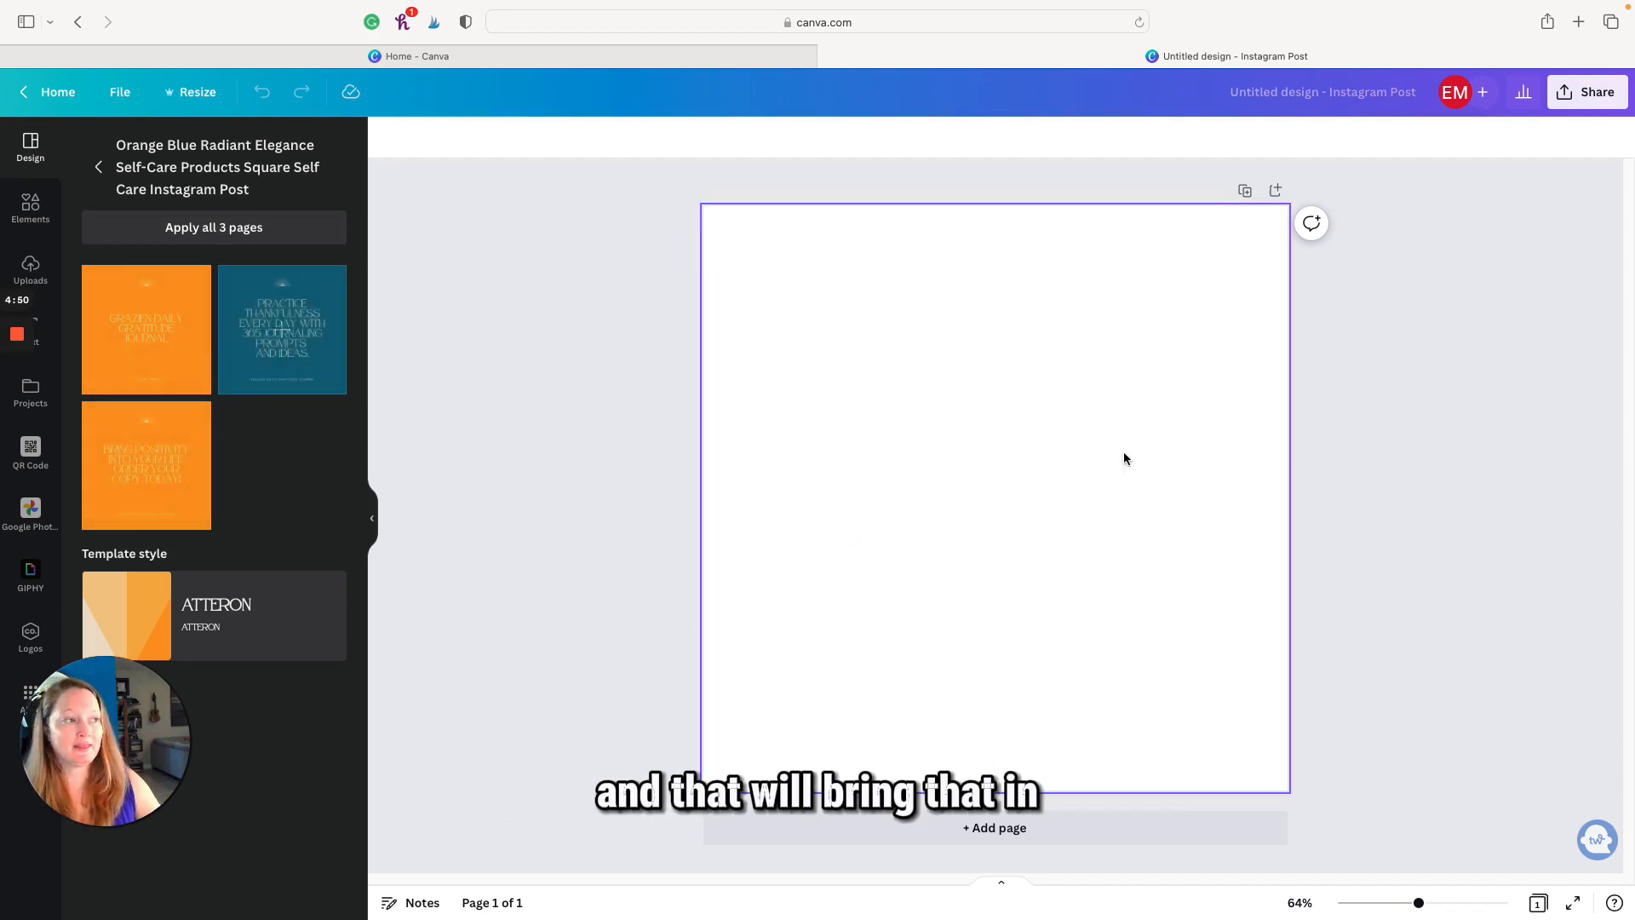
click(252, 237)
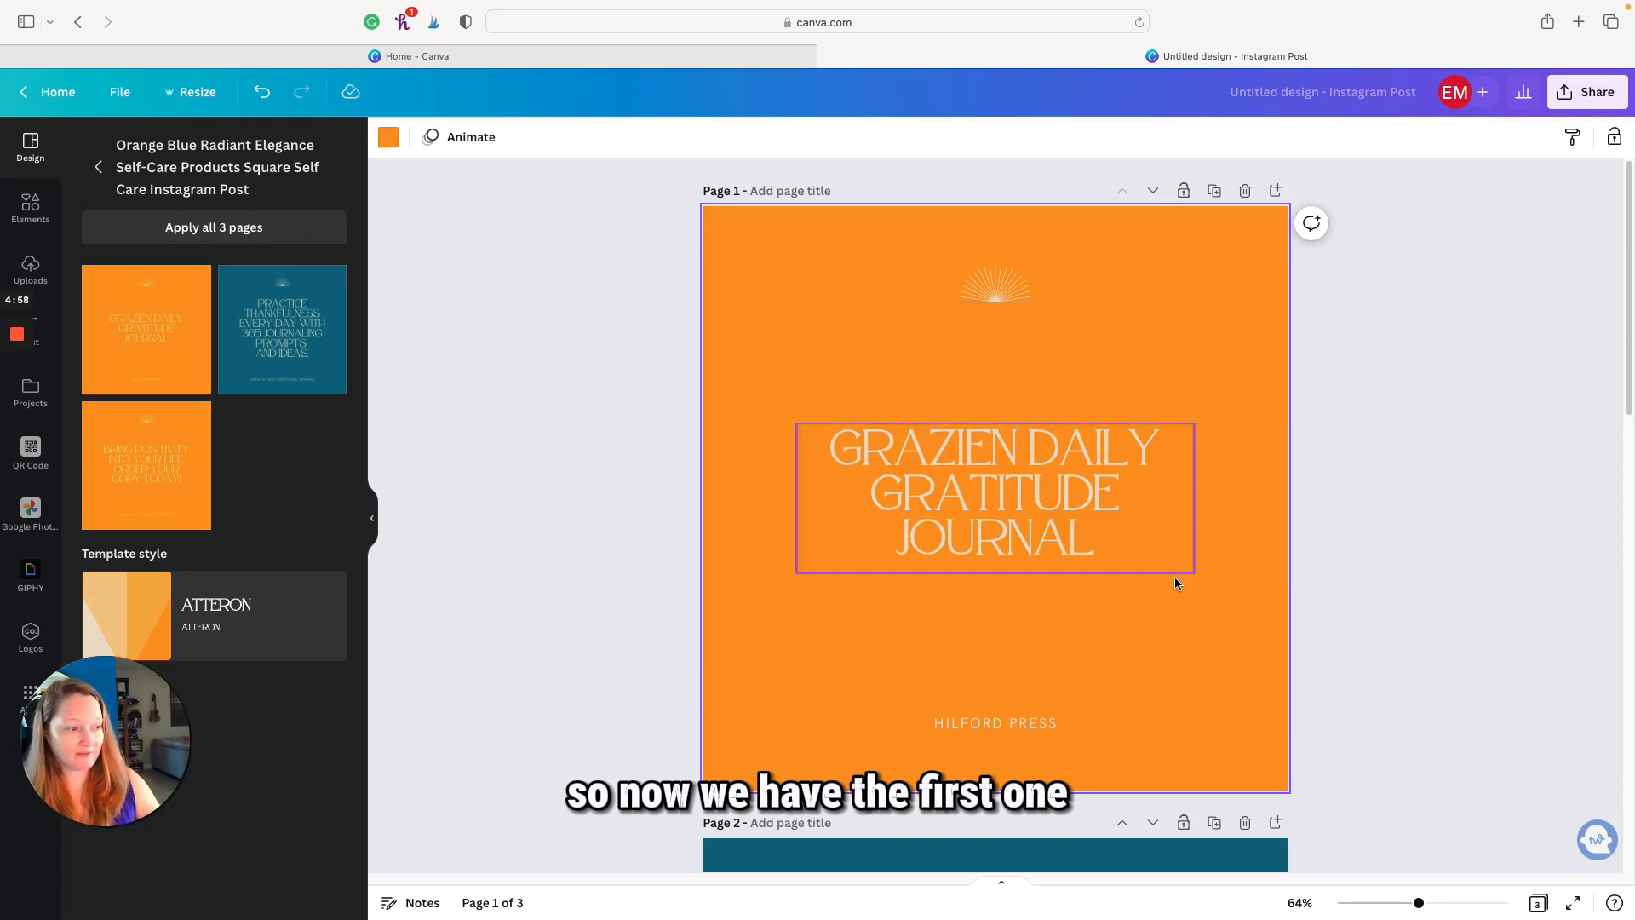
- Review the applied template pages and browse the brand kits available for the page 1 background color
scroll(1176, 579, down, 6)
scroll(1175, 583, down, 8)
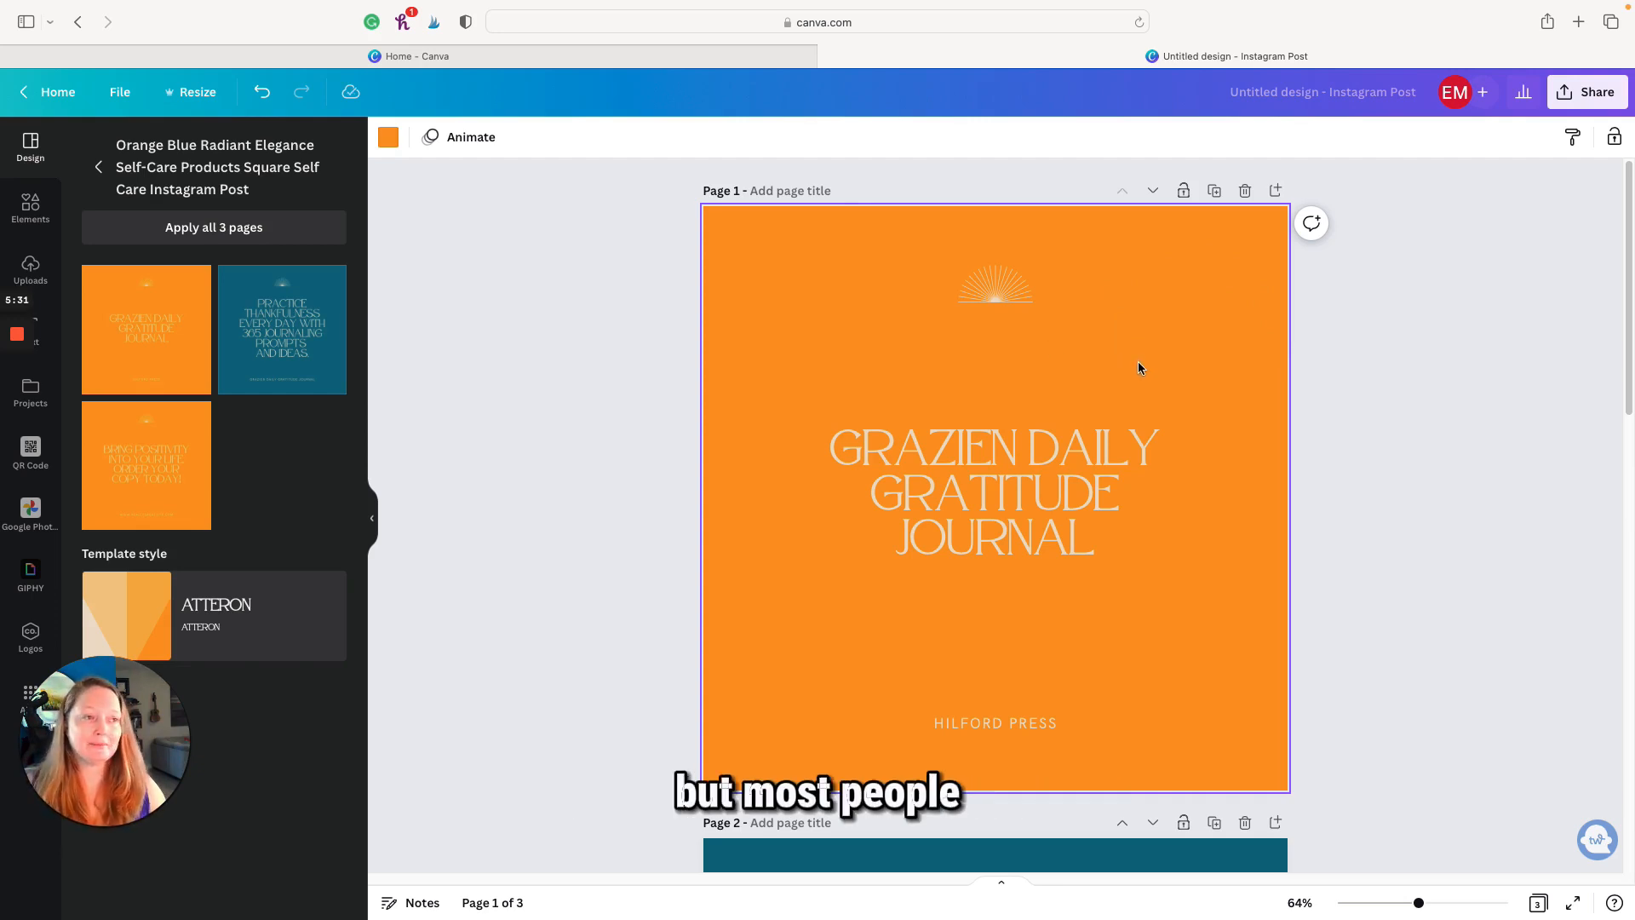
click(385, 140)
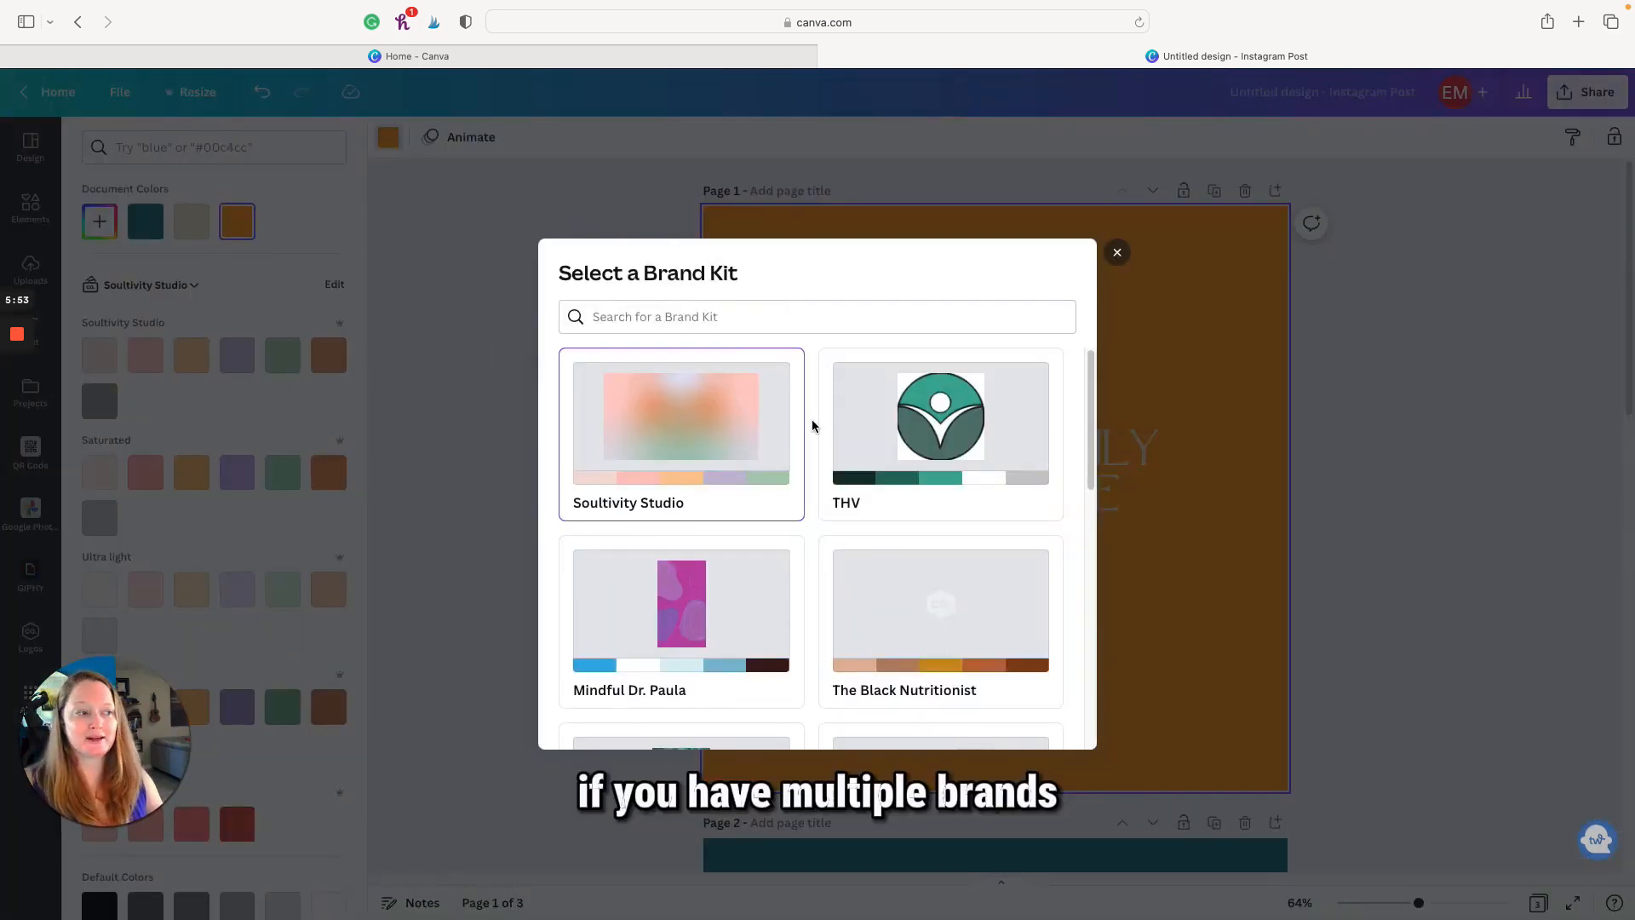
scroll(758, 519, down, 6)
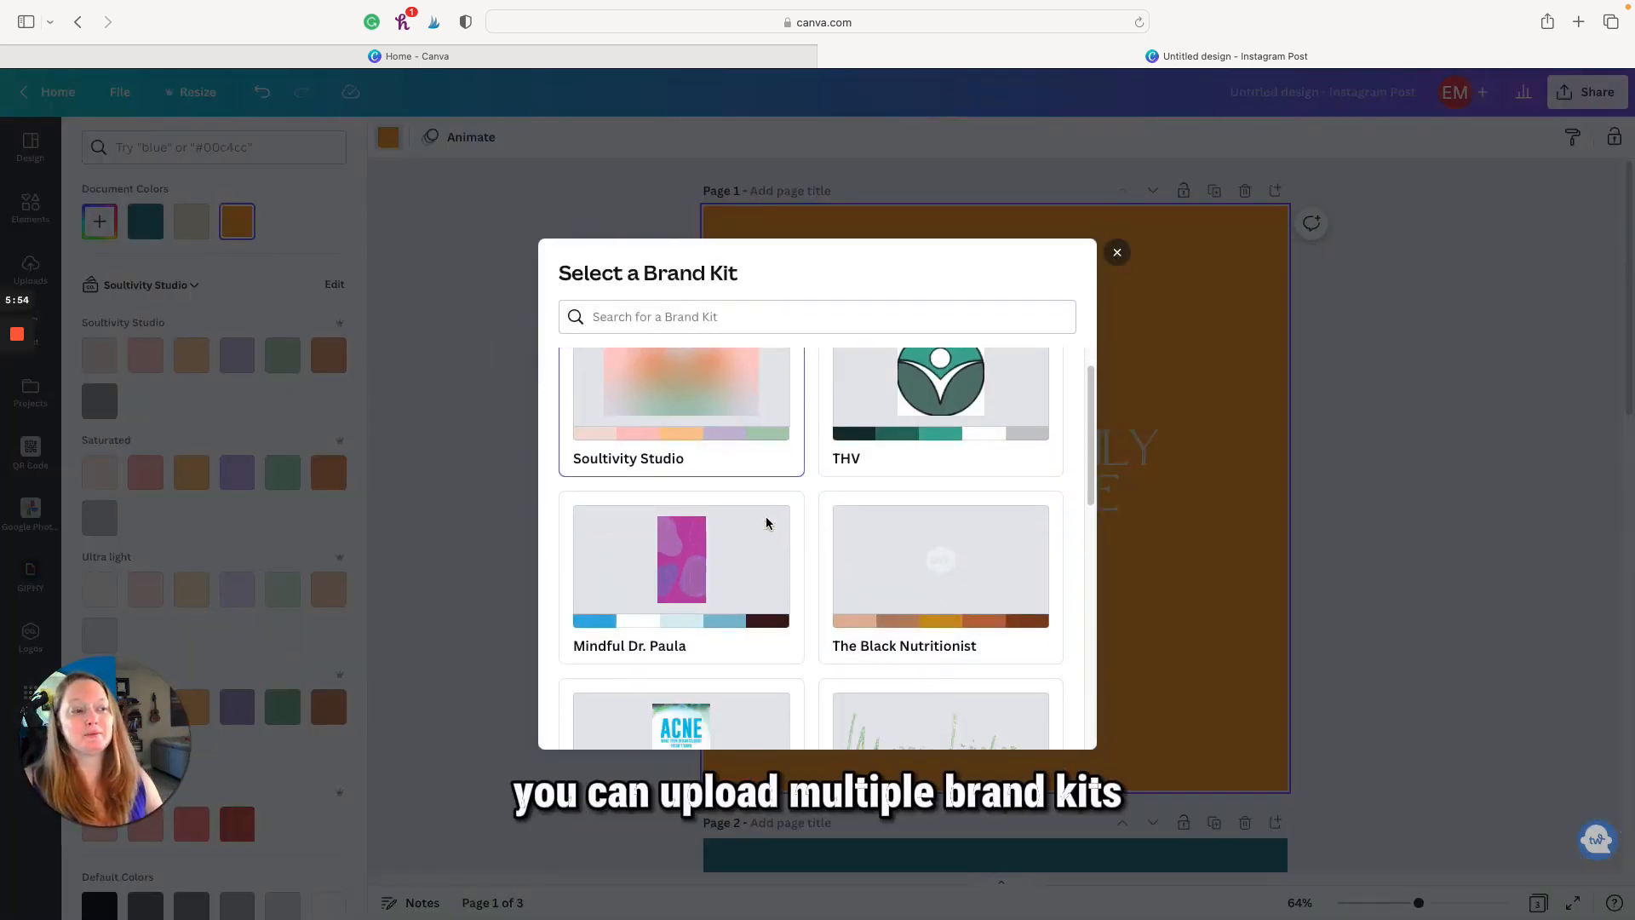
scroll(737, 565, down, 1)
scroll(737, 565, up, 10)
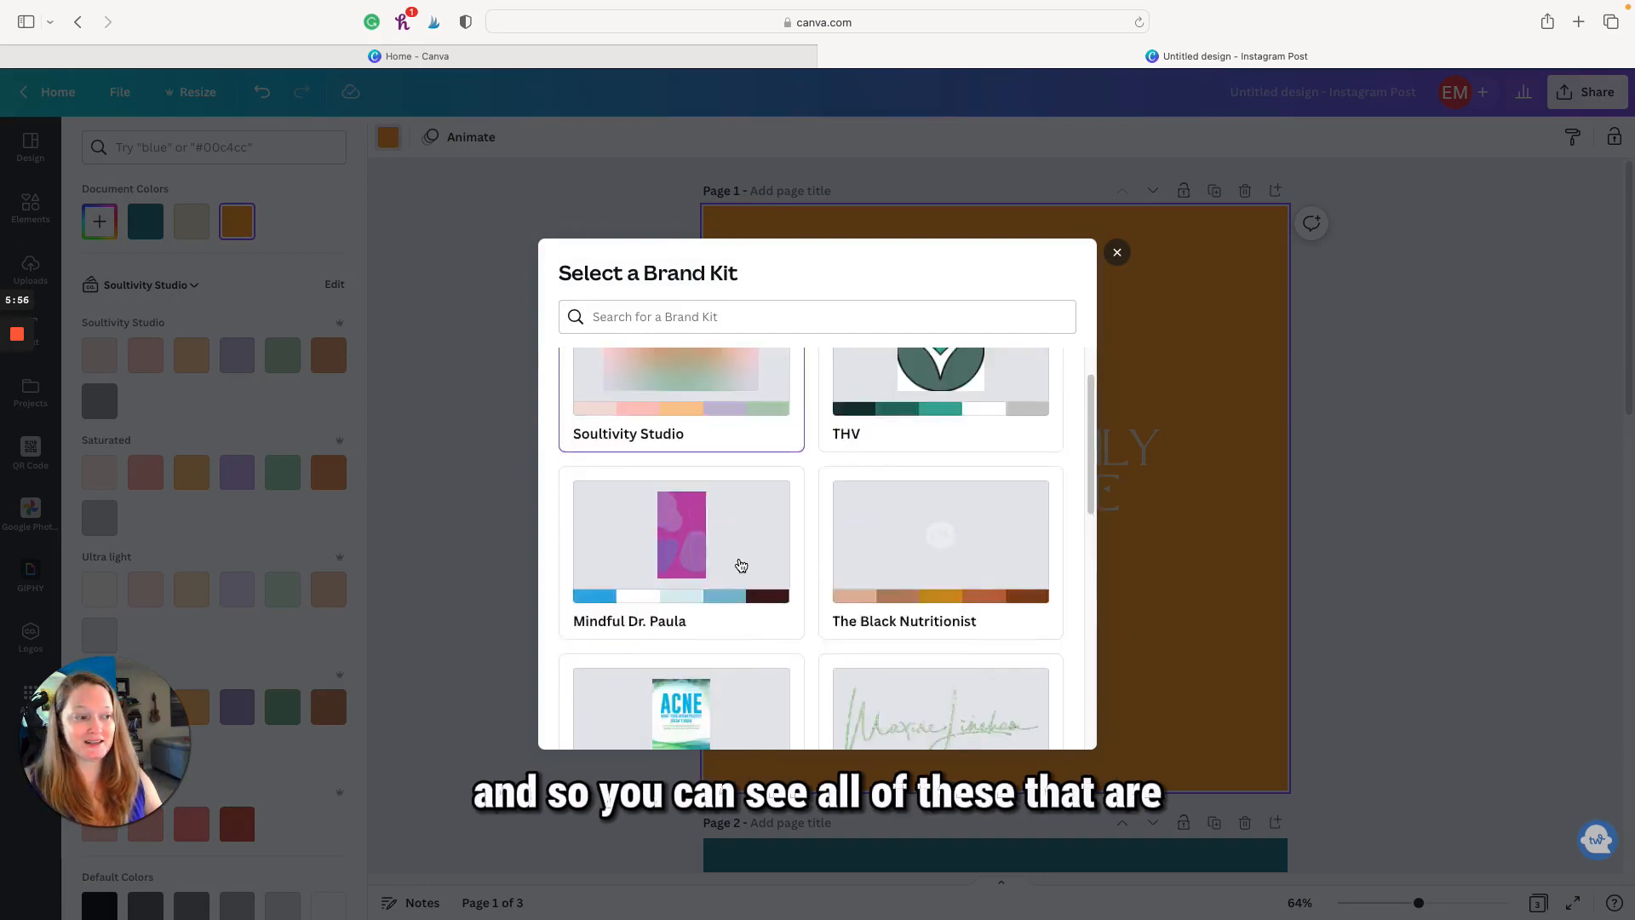
click(1117, 253)
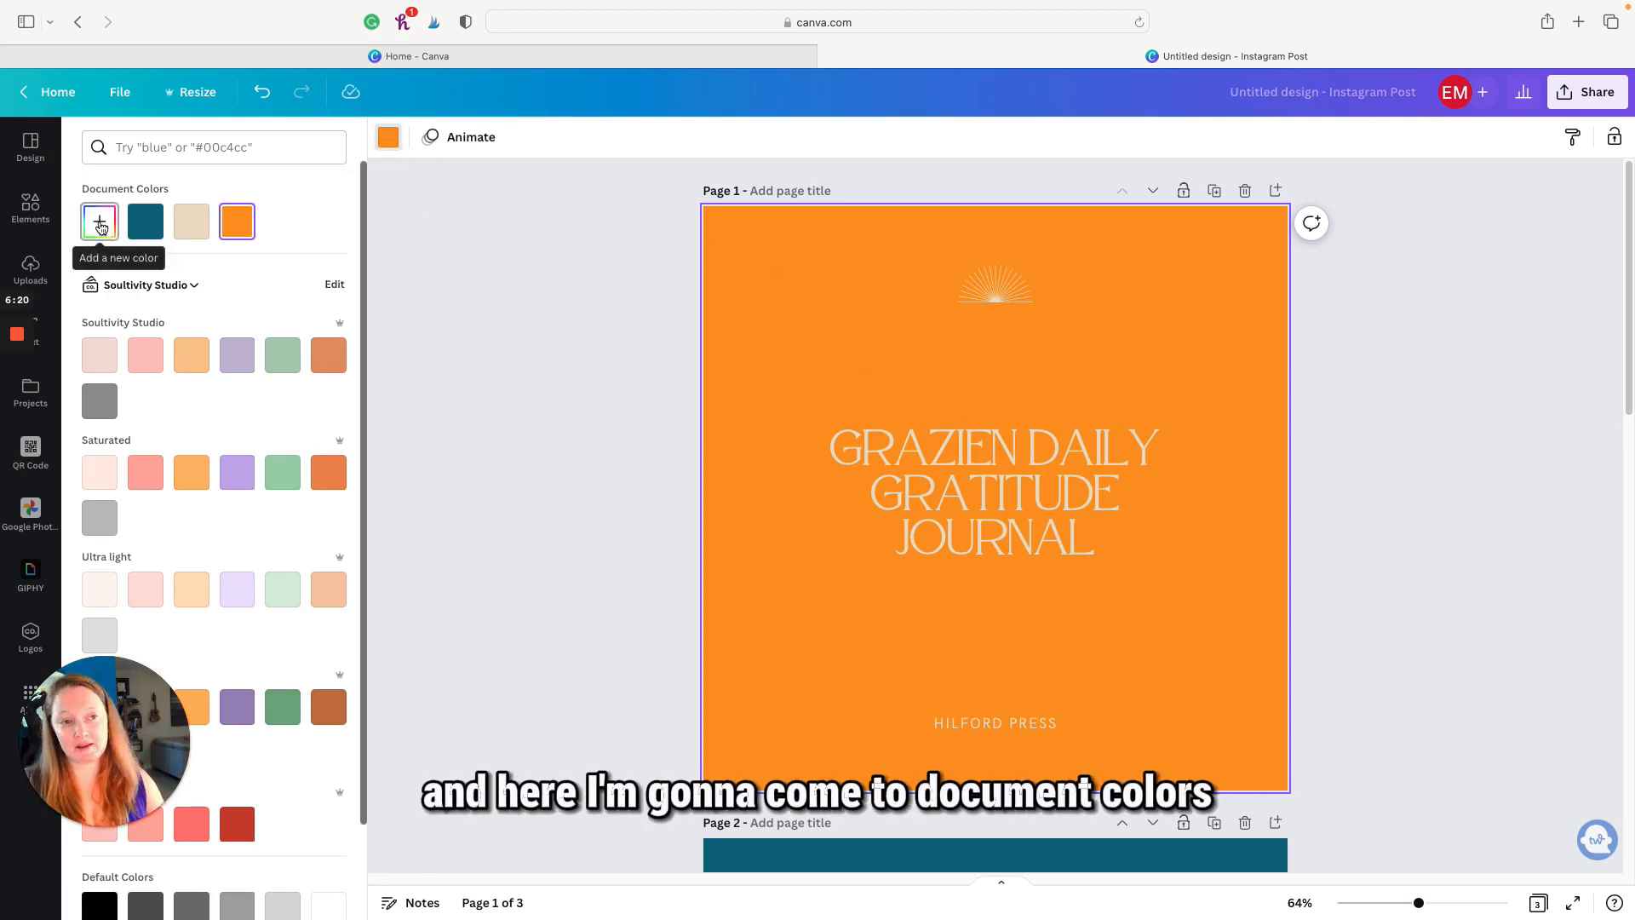
- Set the page 1 background to a new custom color, #FFC7C0
click(99, 224)
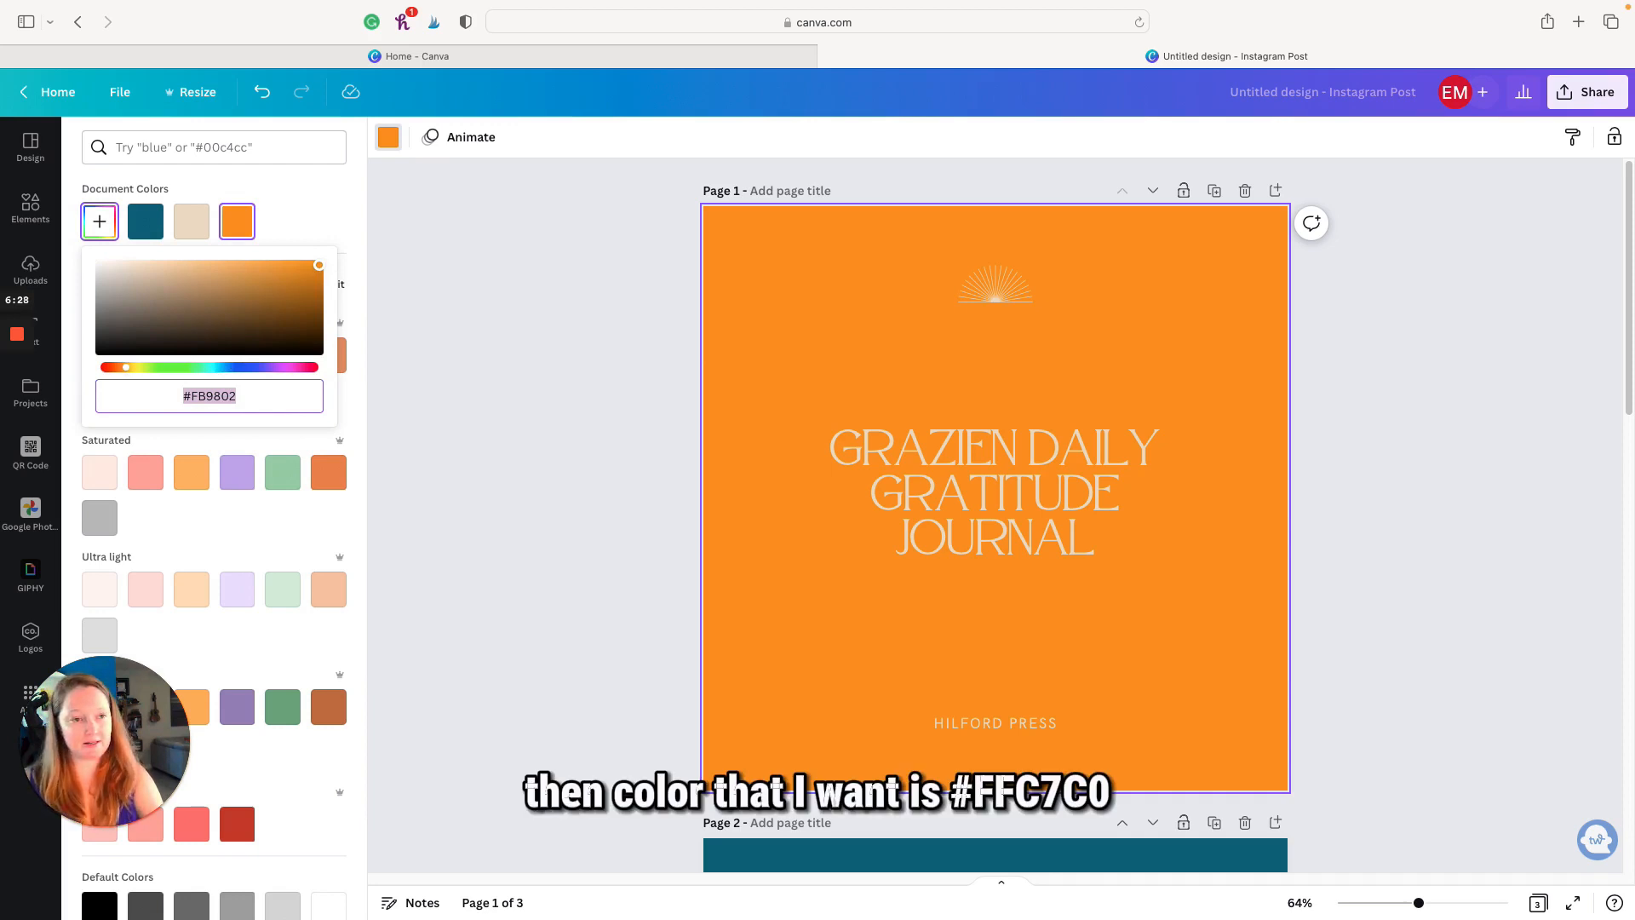
text(#)
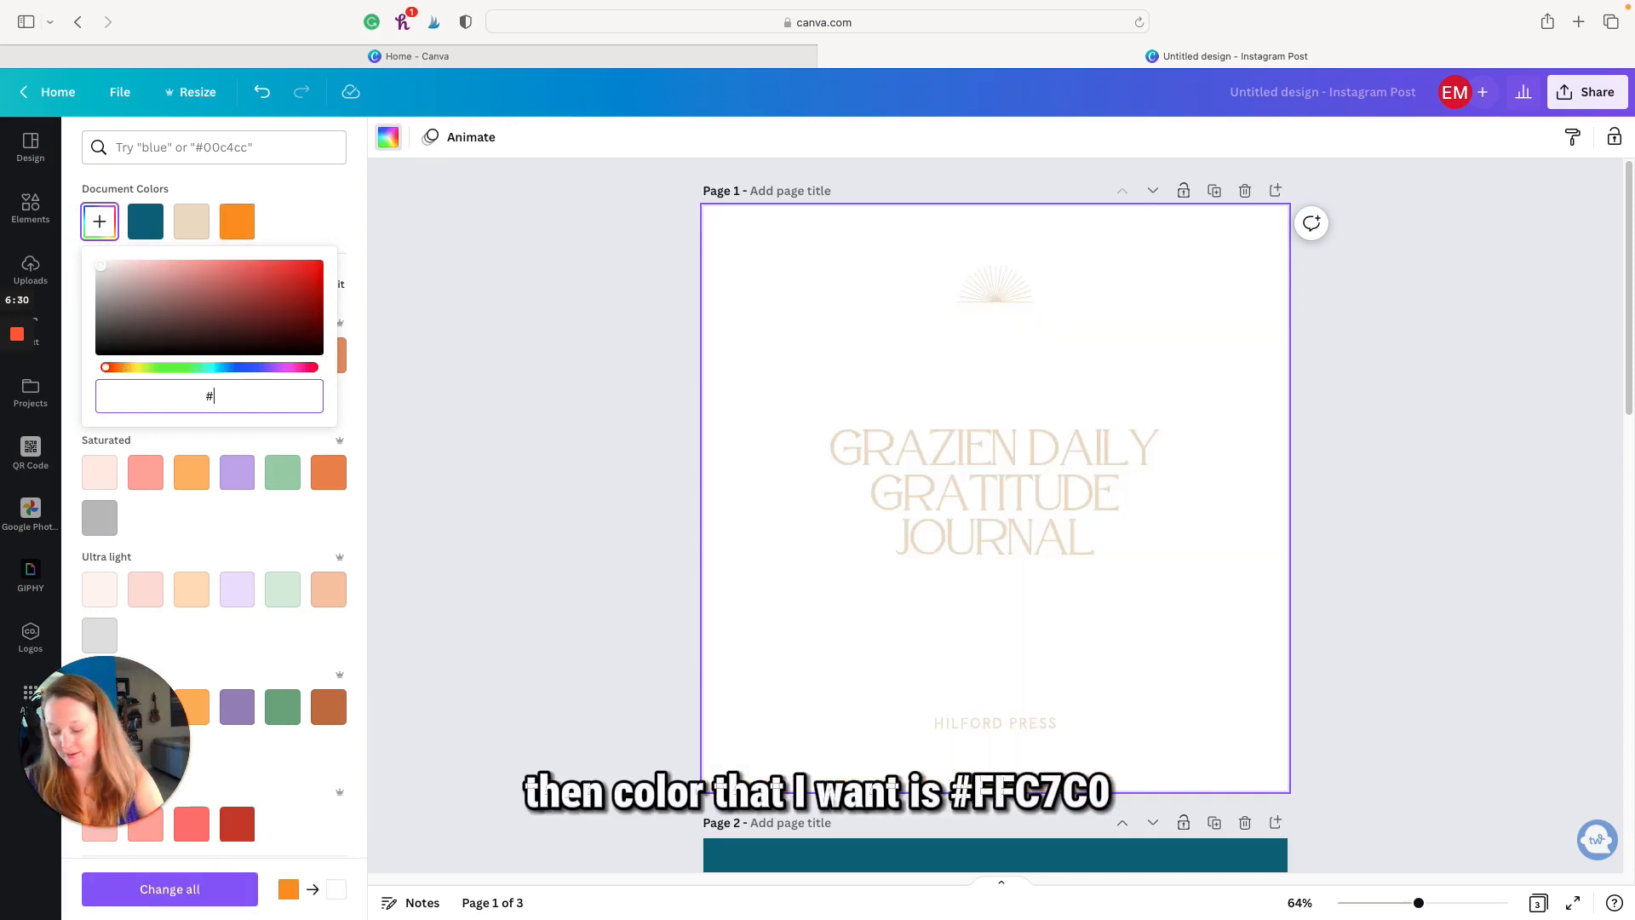
text(FFC7C)
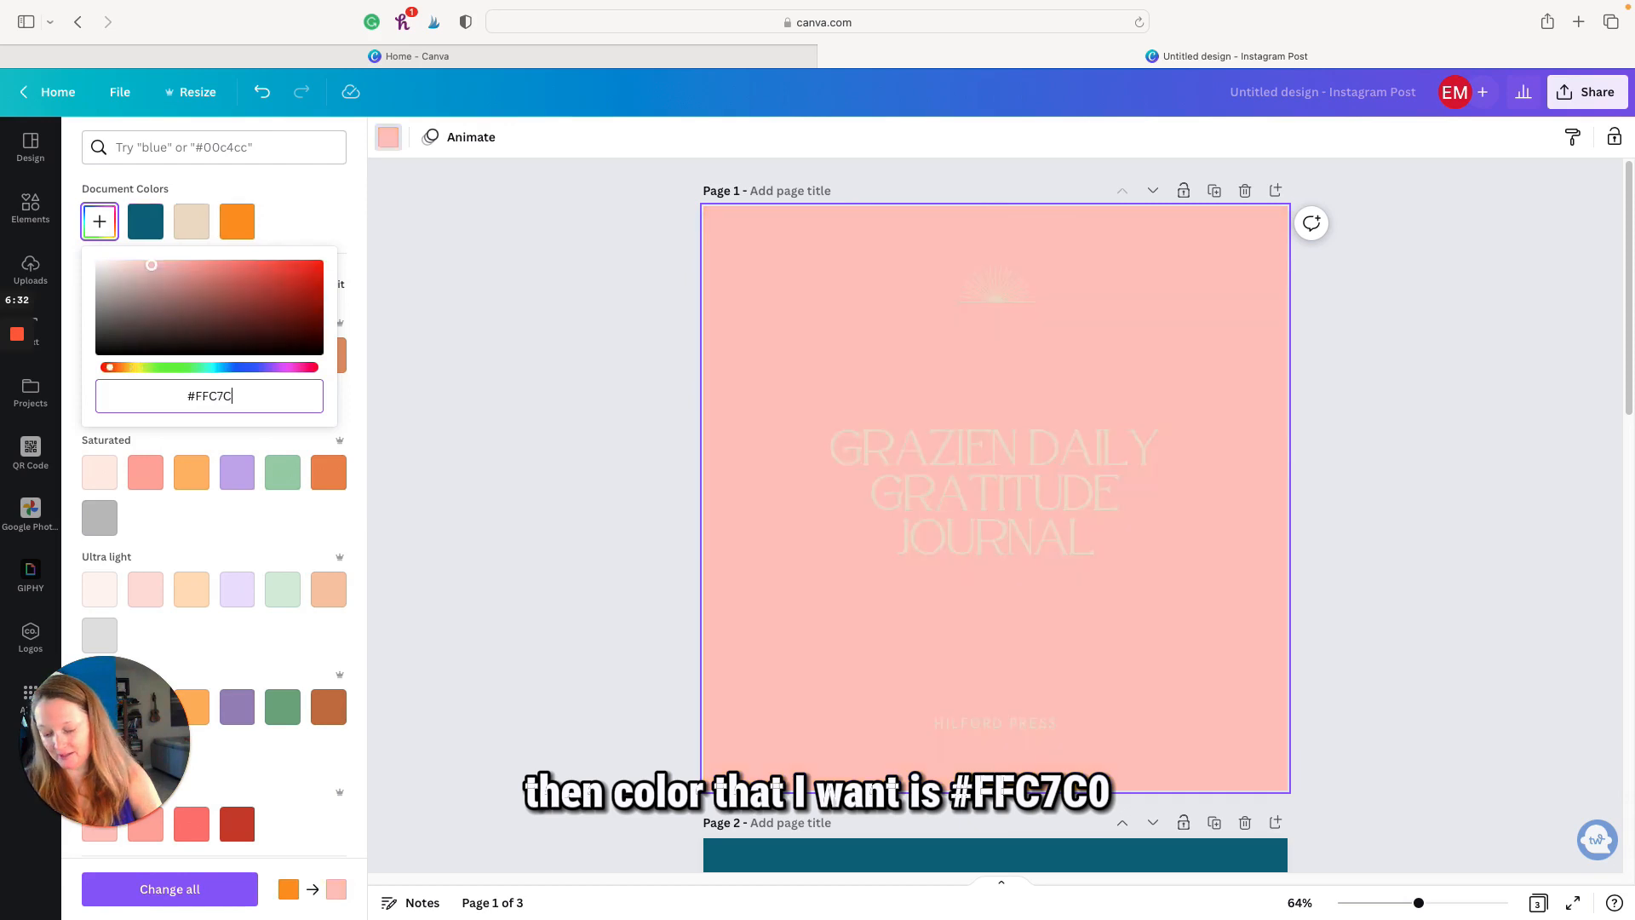
text(0)
key(Return)
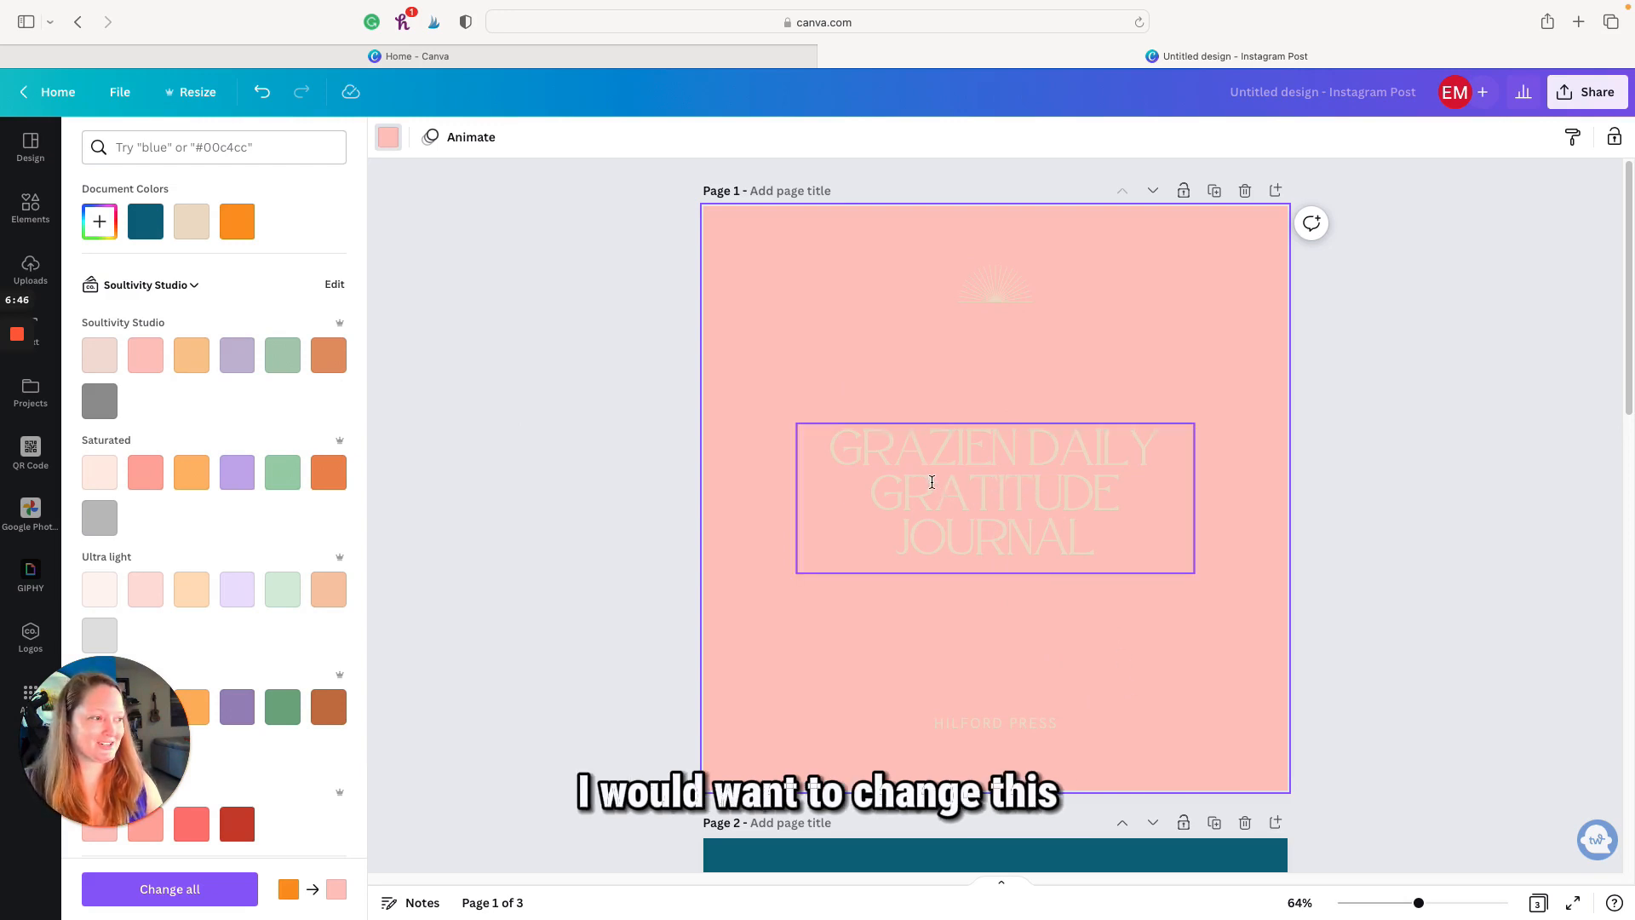
- Recolor the "GRAZIEN DAILY GRATITUDE JOURNAL" title on page 1 with the darkest gray of the default colors
click(887, 460)
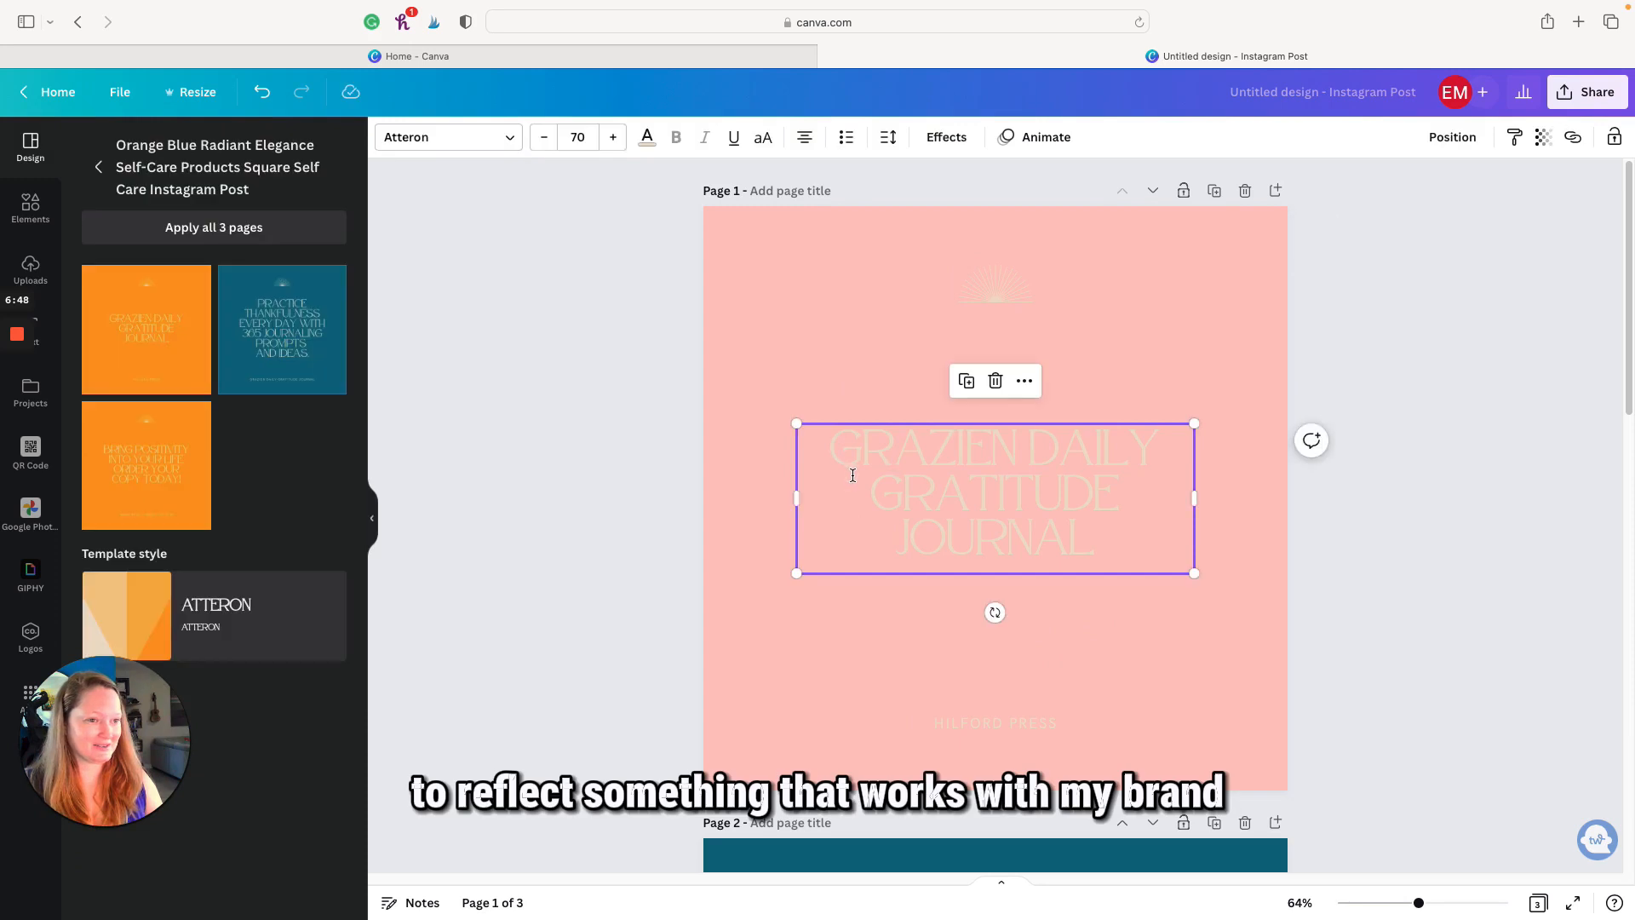
click(647, 138)
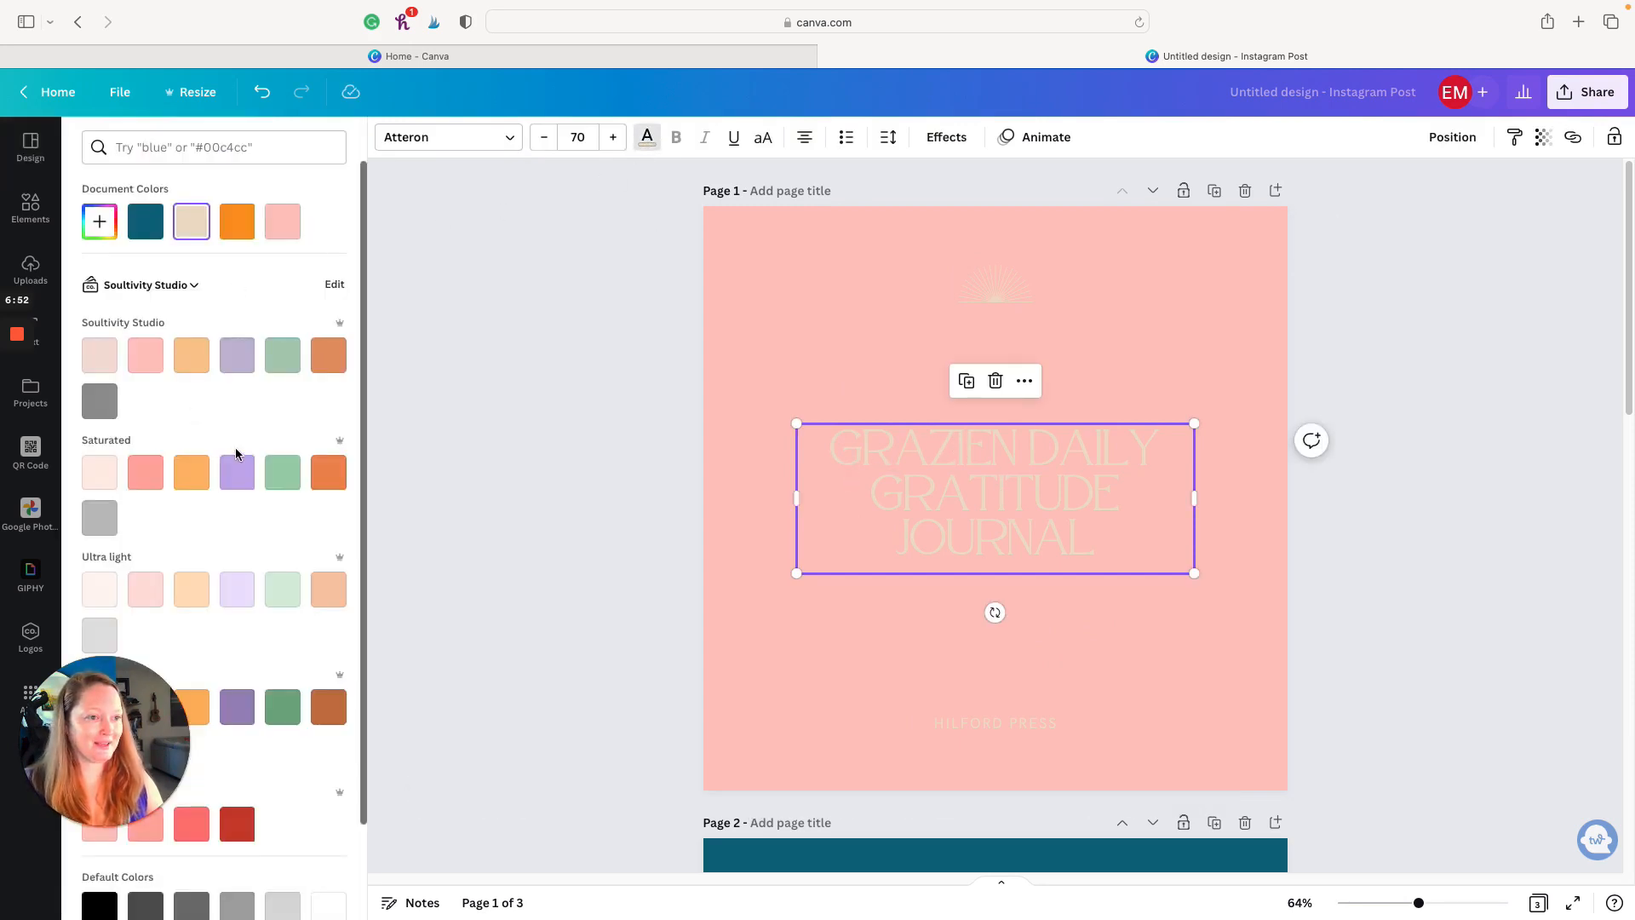
scroll(242, 458, down, 3)
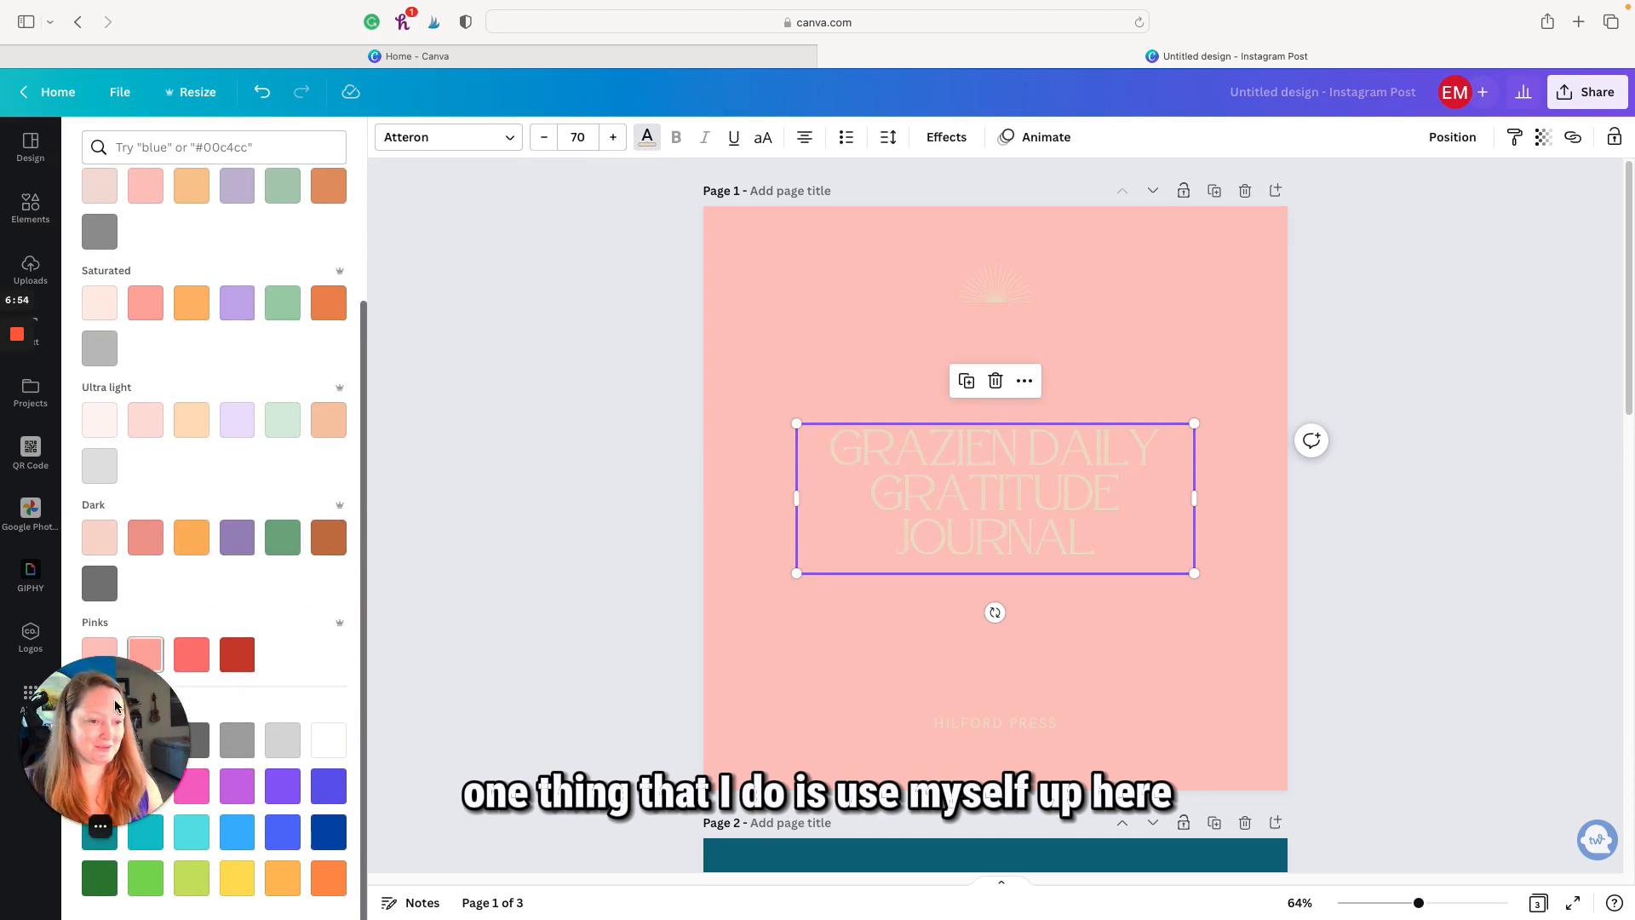
drag(124, 713, 117, 196)
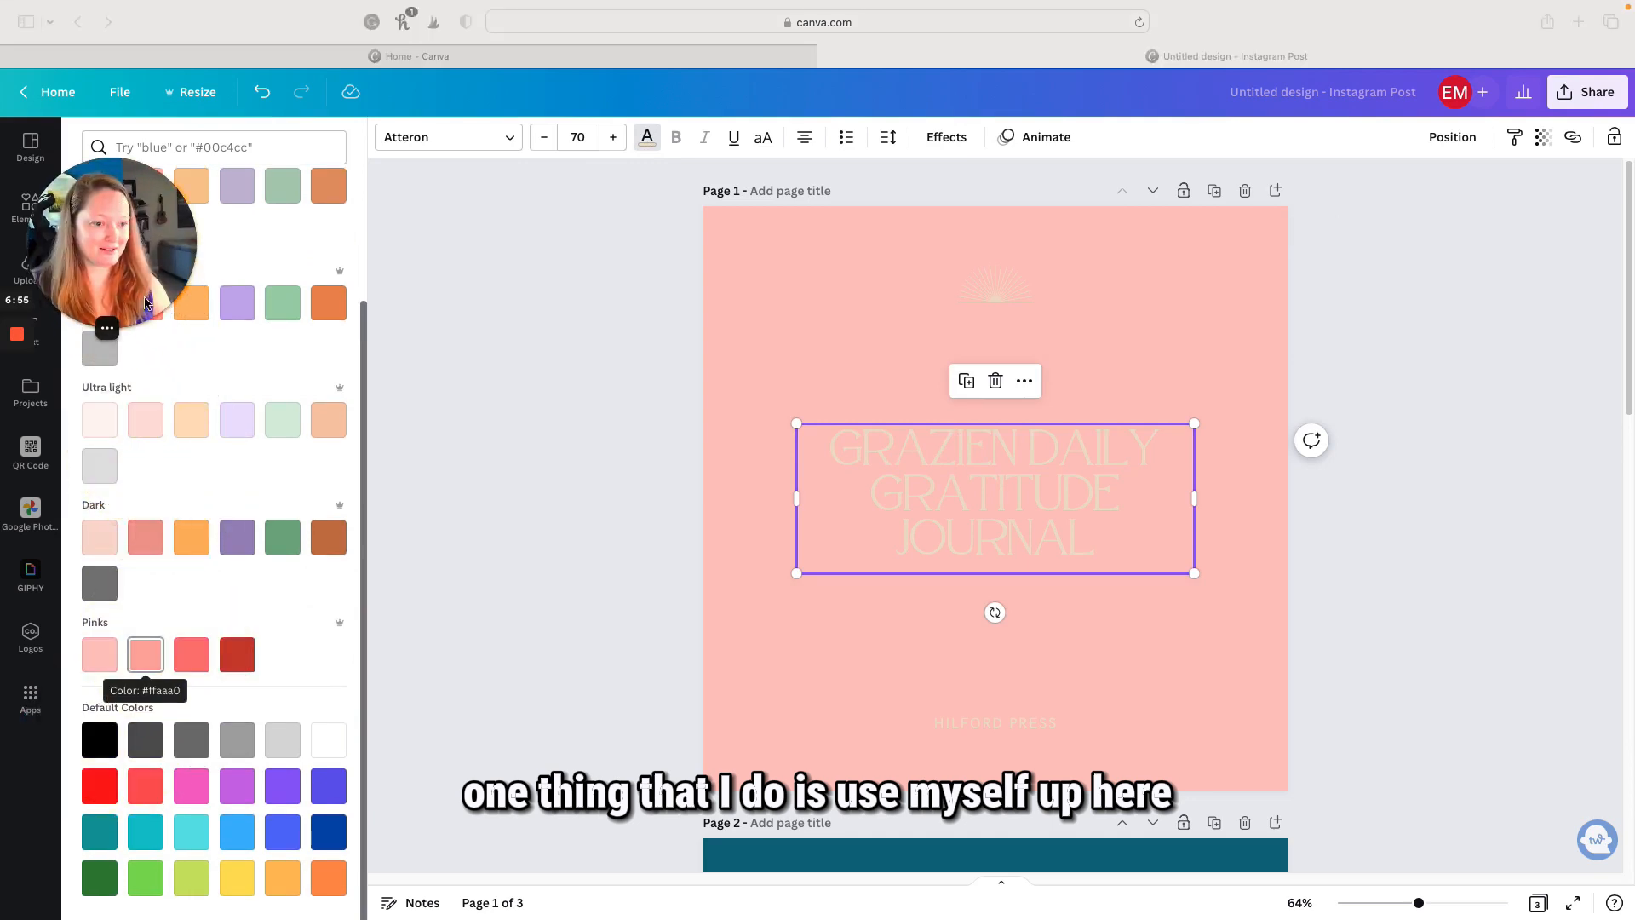
click(147, 749)
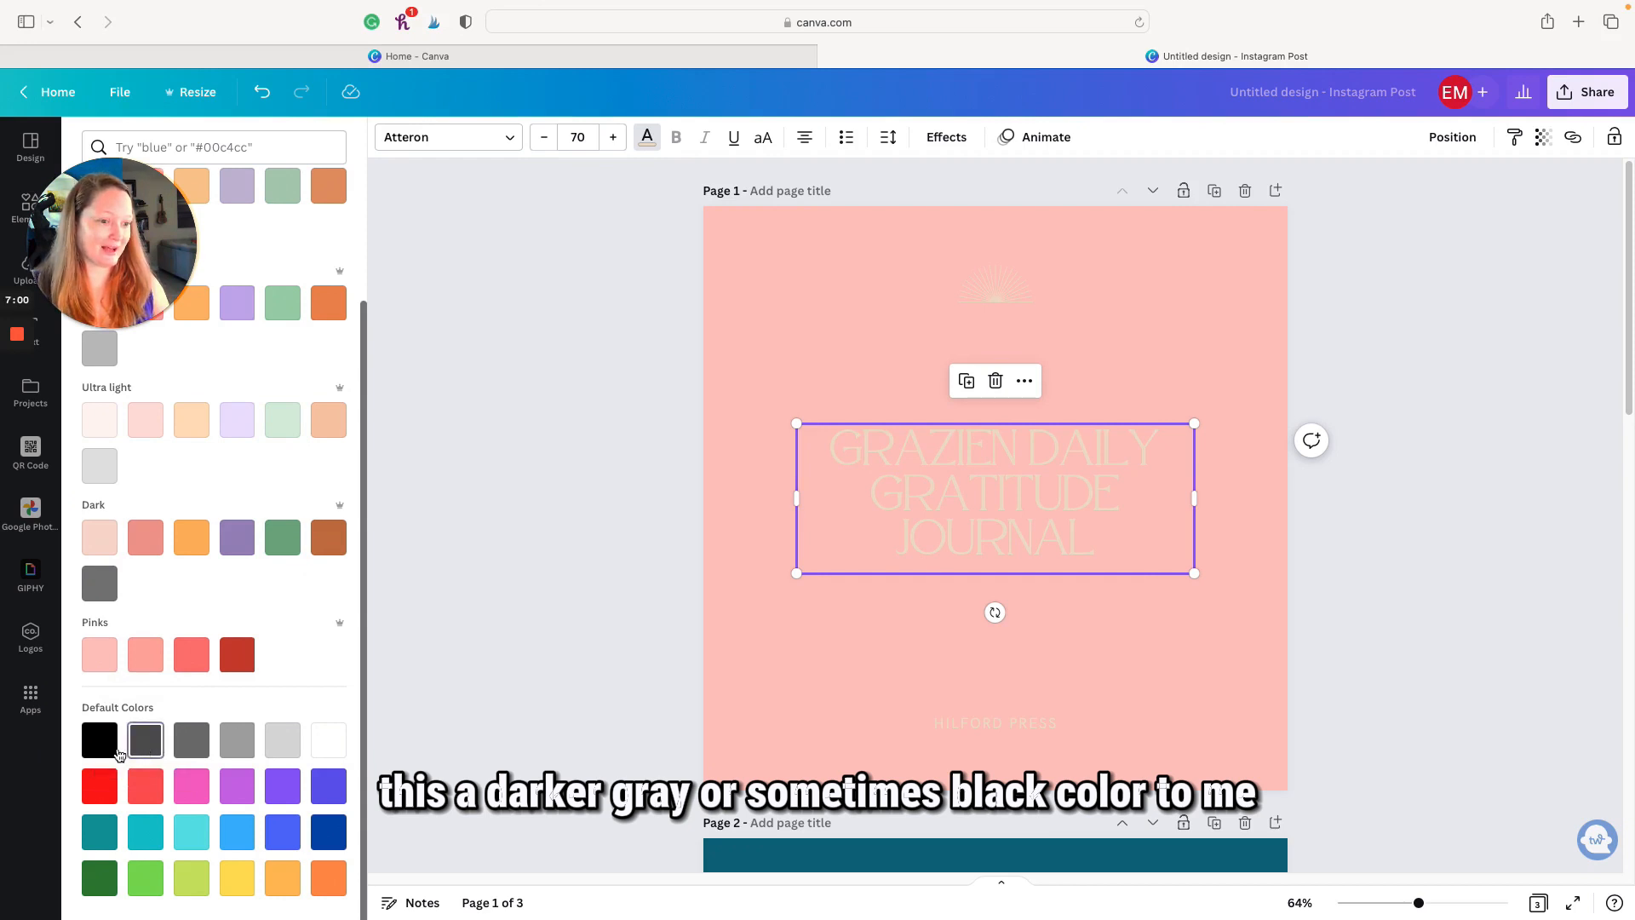
click(145, 750)
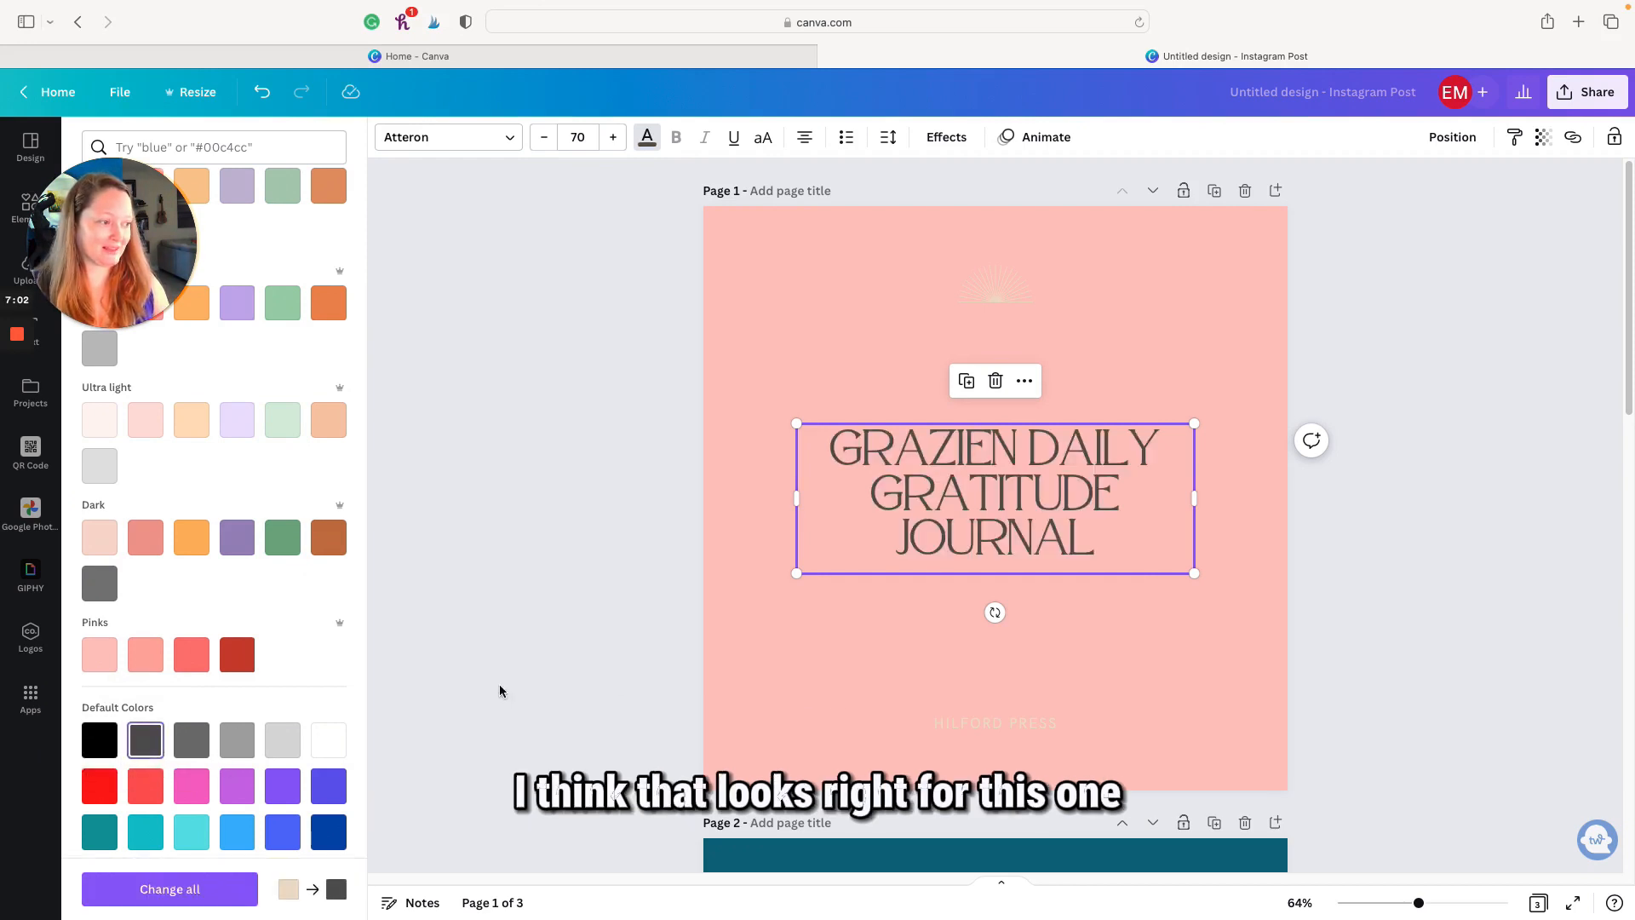
- Recolor the "HILFORD PRESS" text to the same dark gray and apply the beige-to-gray change across the design
click(968, 724)
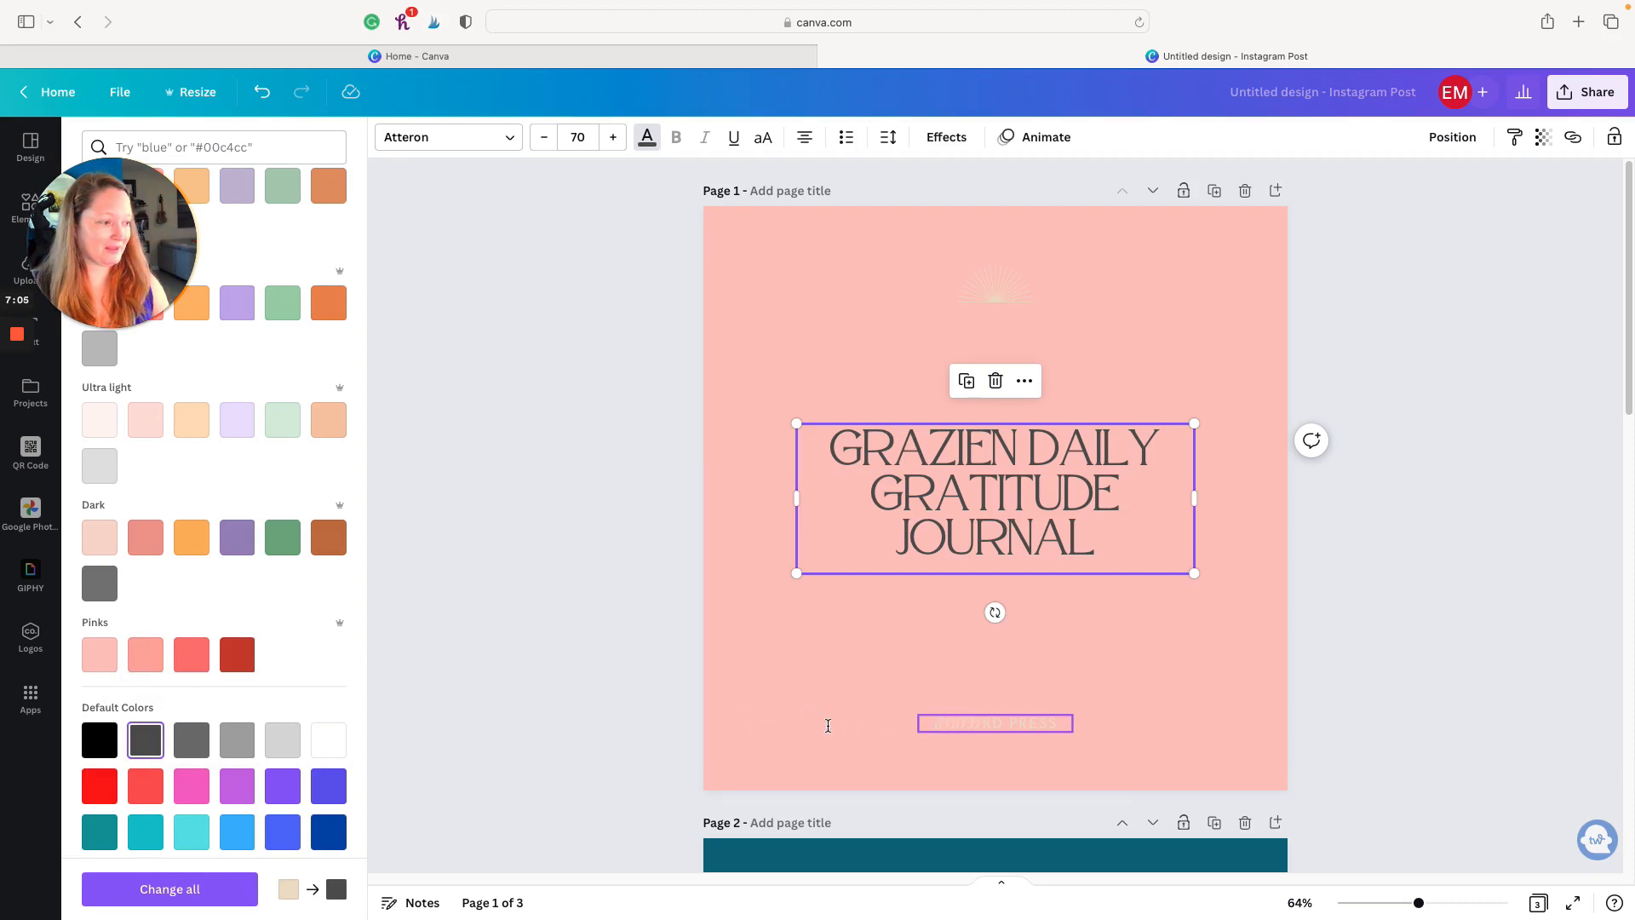
click(162, 739)
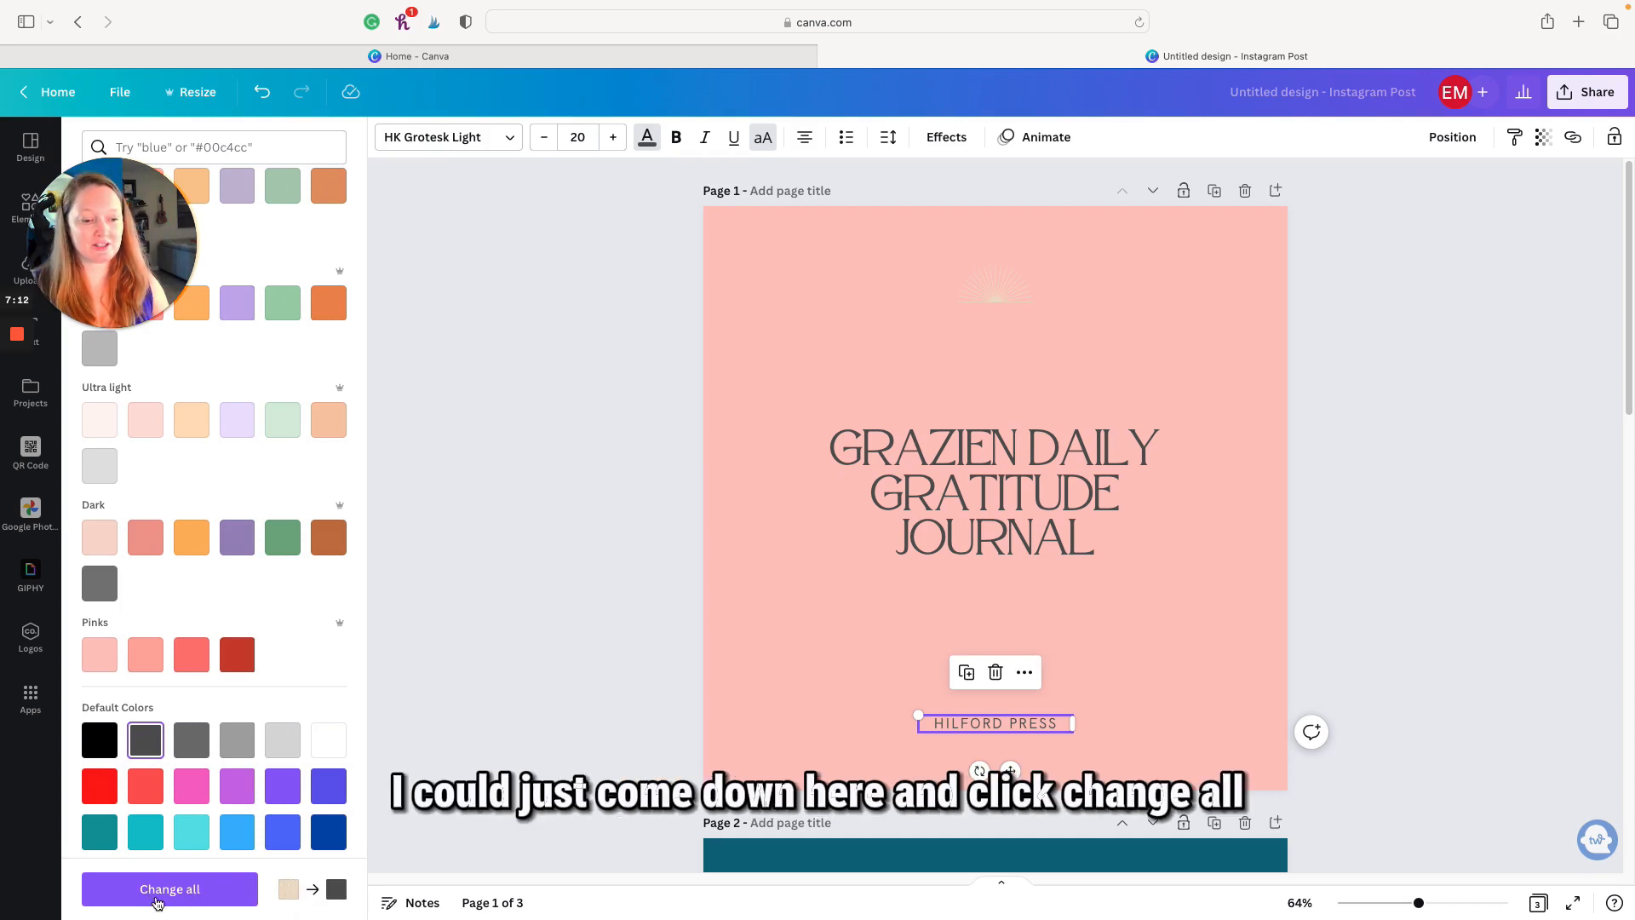
click(185, 890)
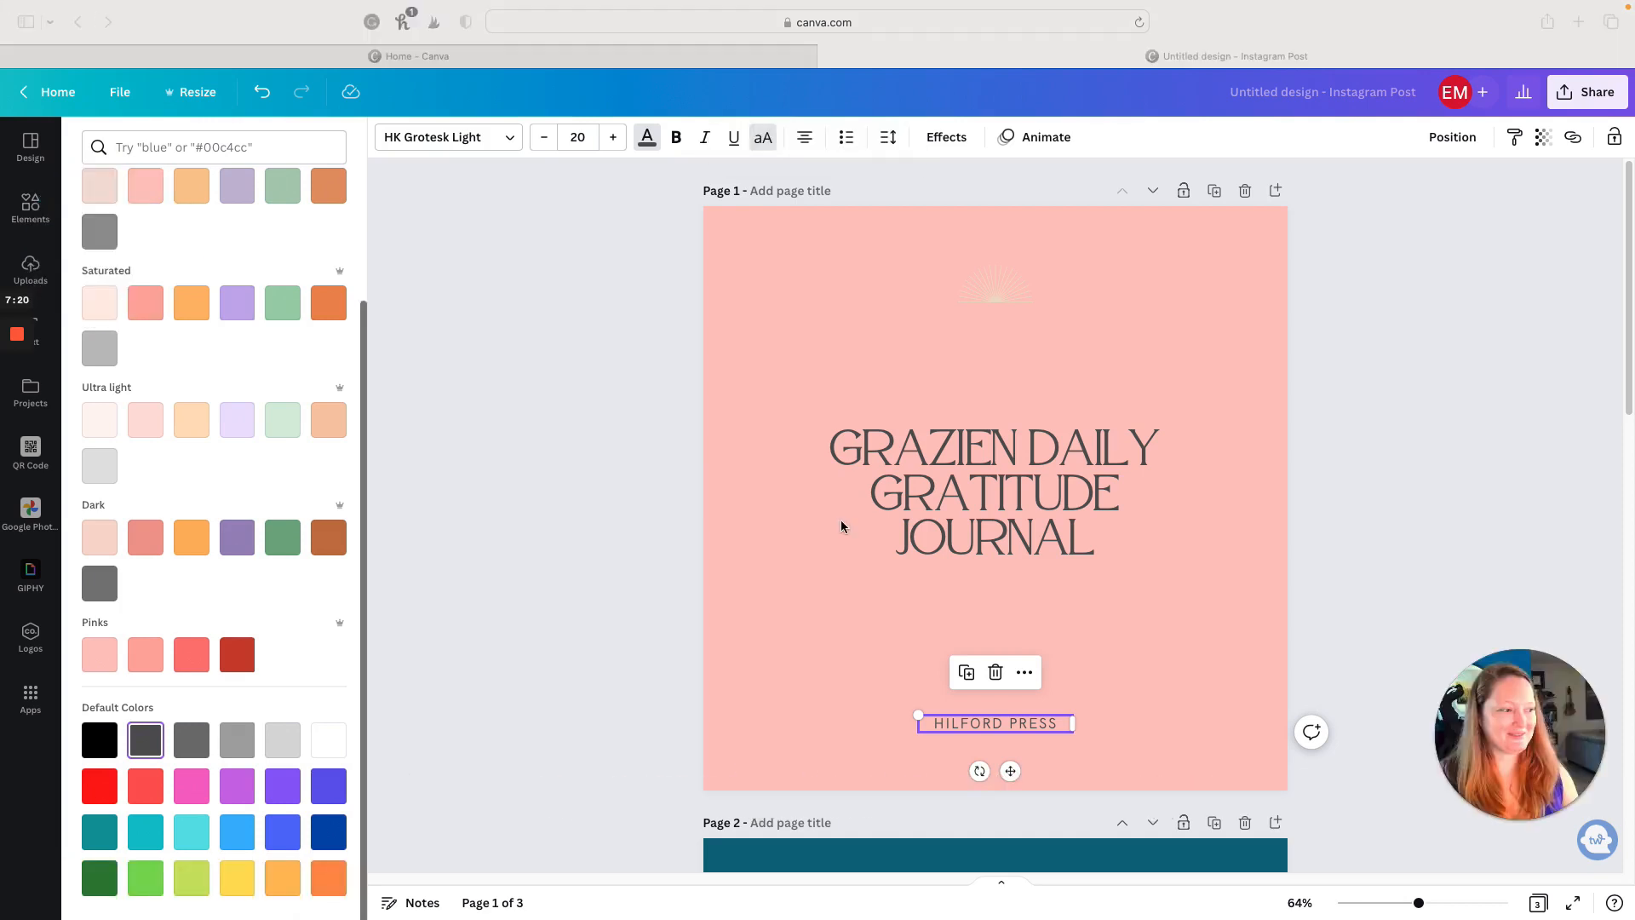
- Find a thin-line sunburst among the Graphics elements and add it to page 1
click(988, 294)
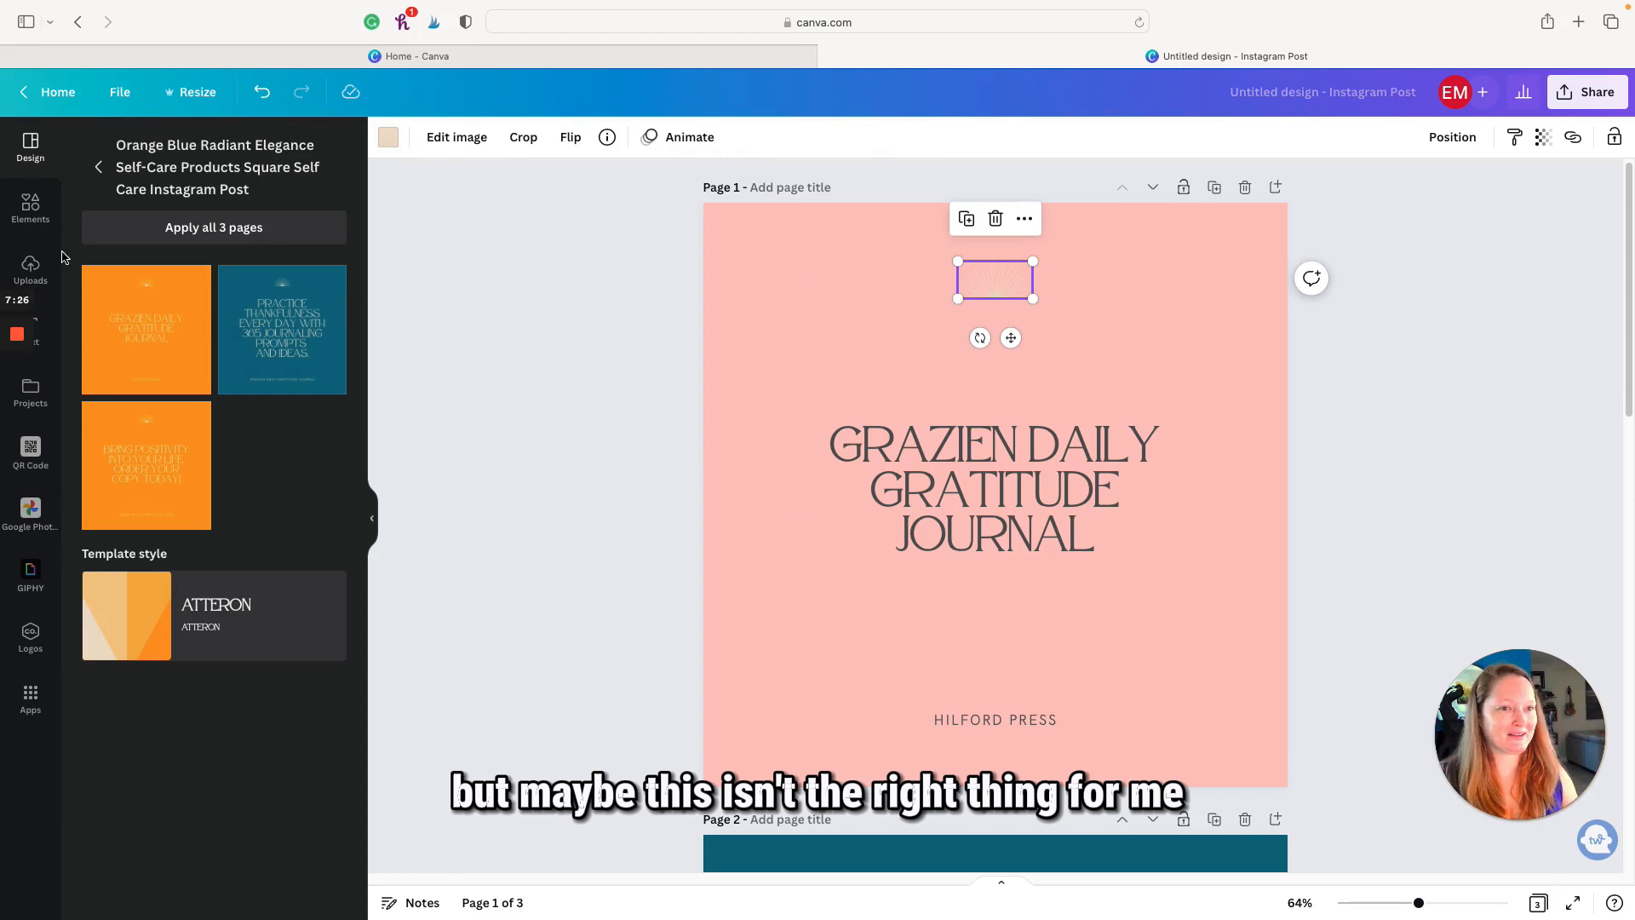
click(31, 213)
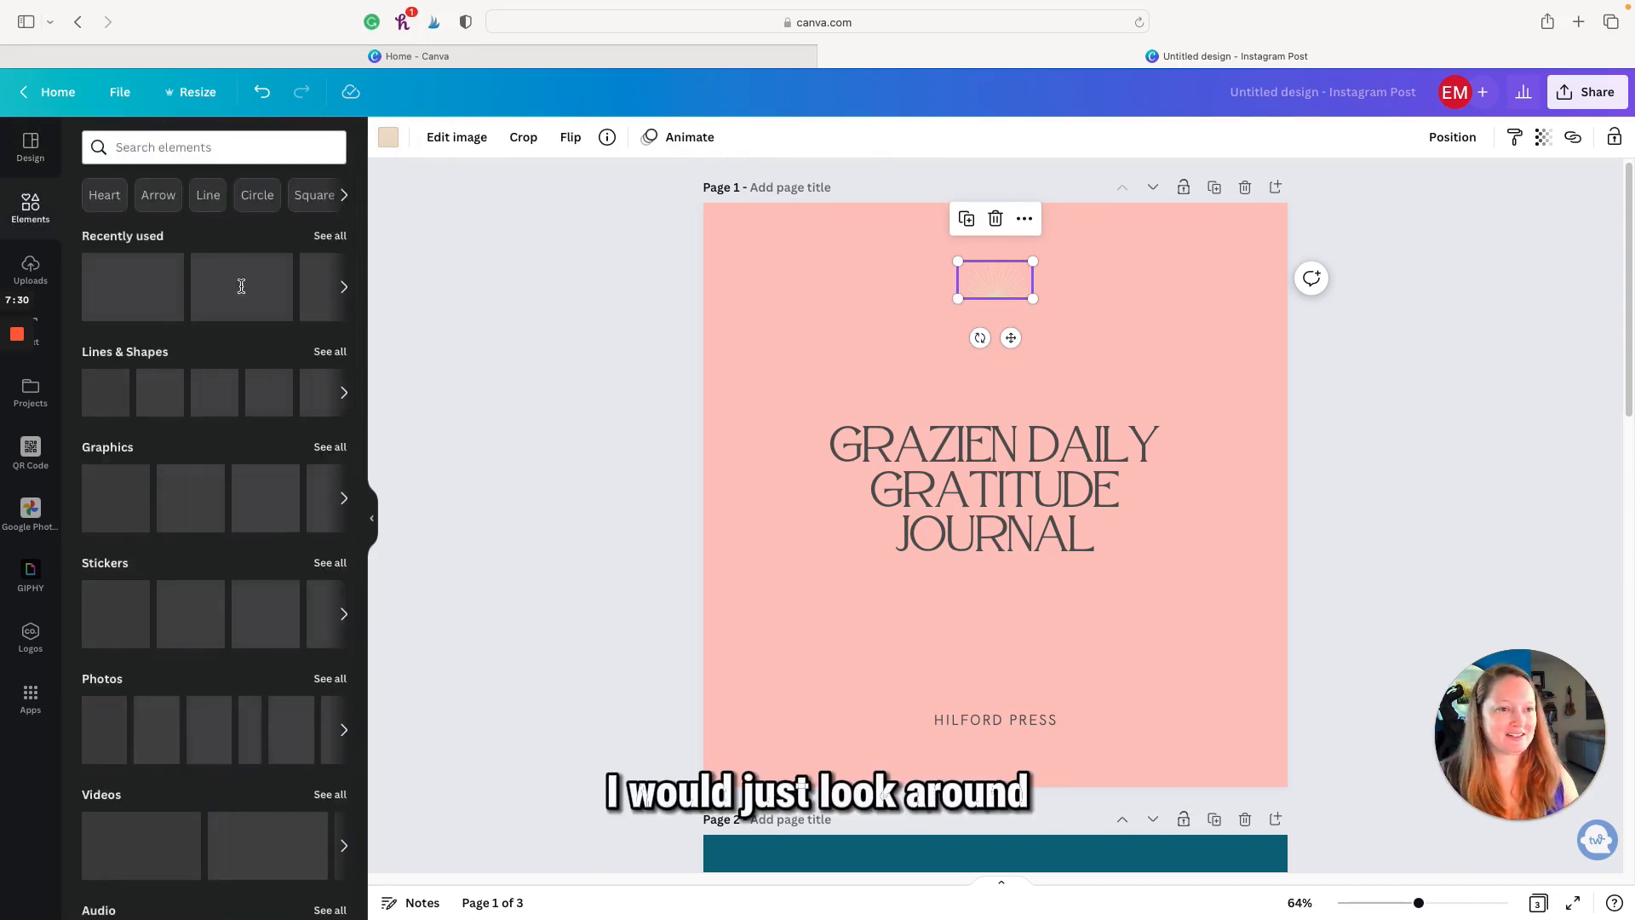
click(230, 148)
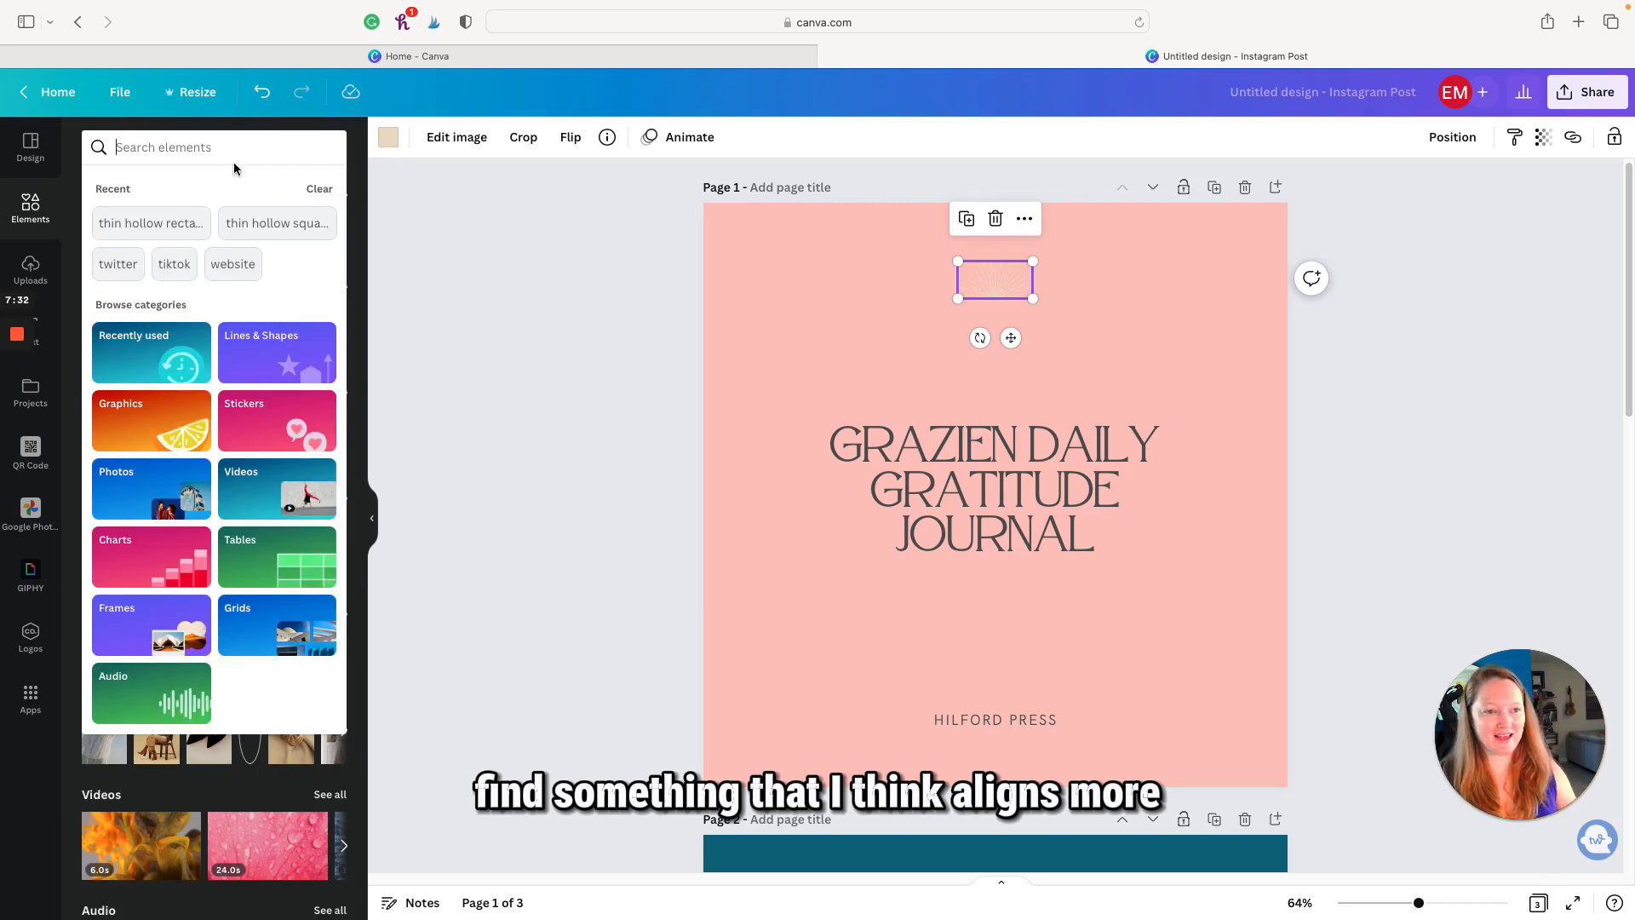
click(433, 429)
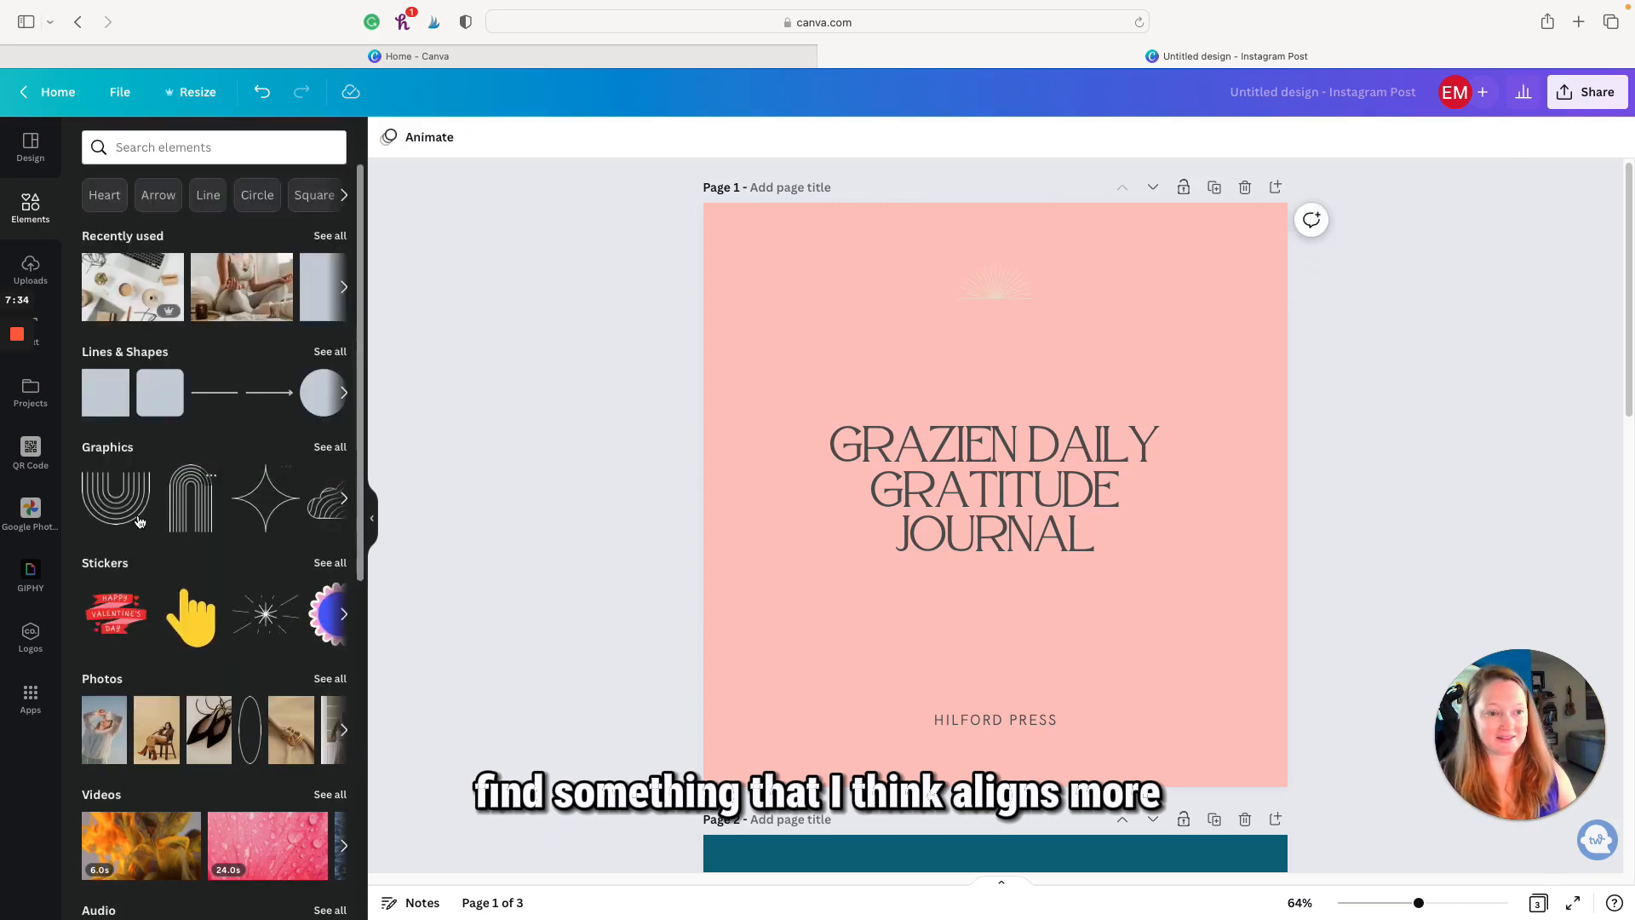
scroll(241, 509, right, 5)
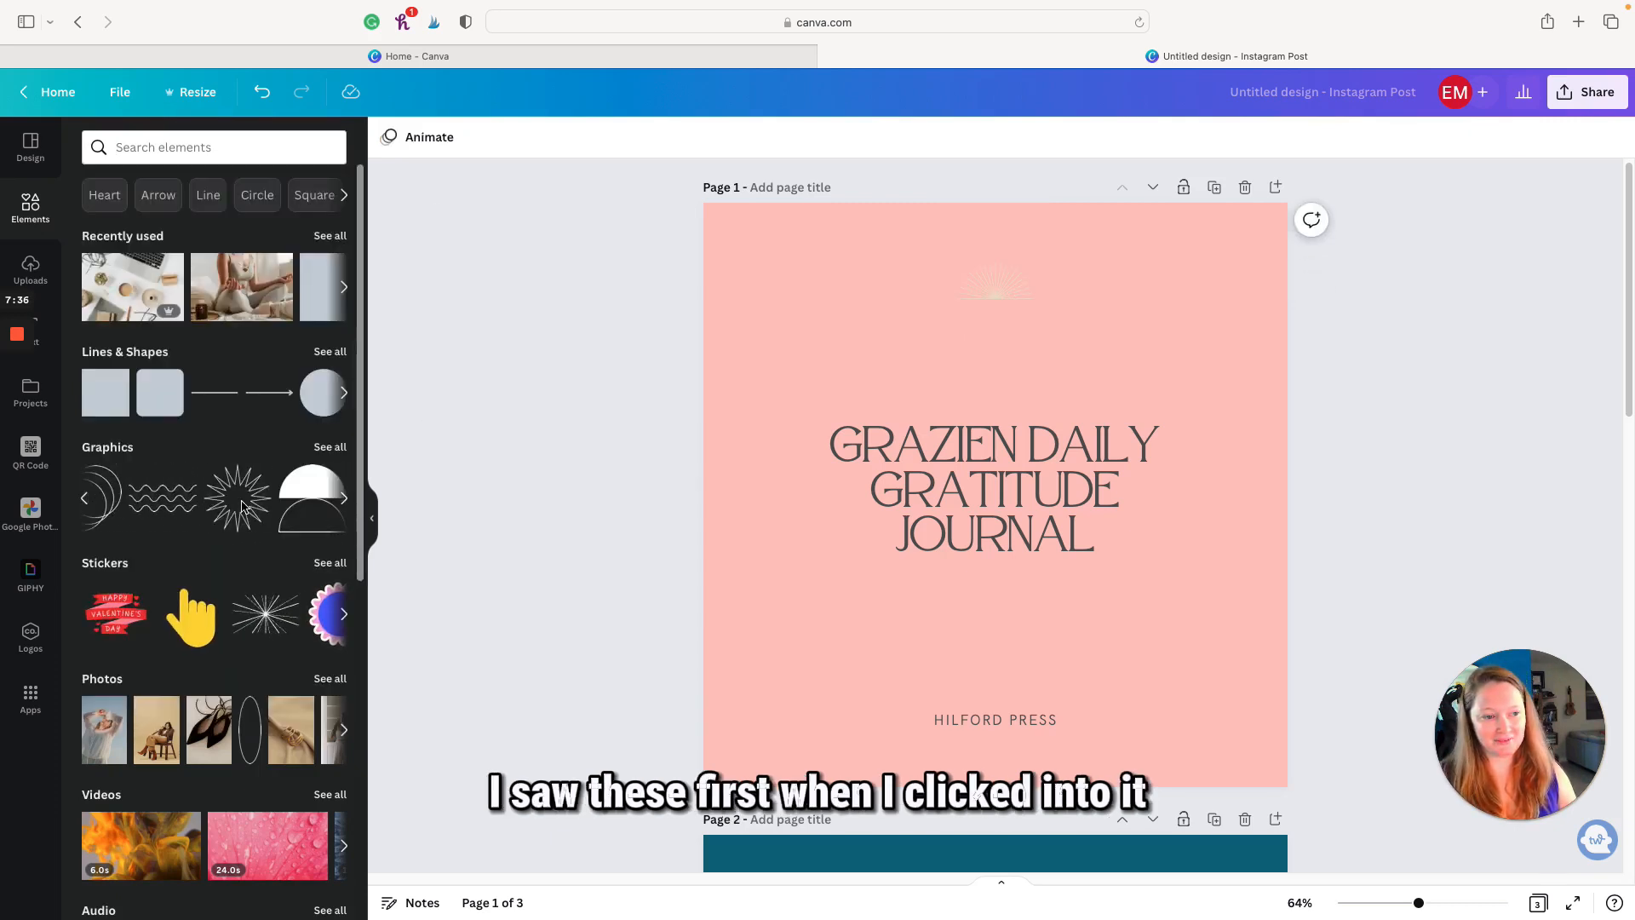
scroll(241, 509, right, 5)
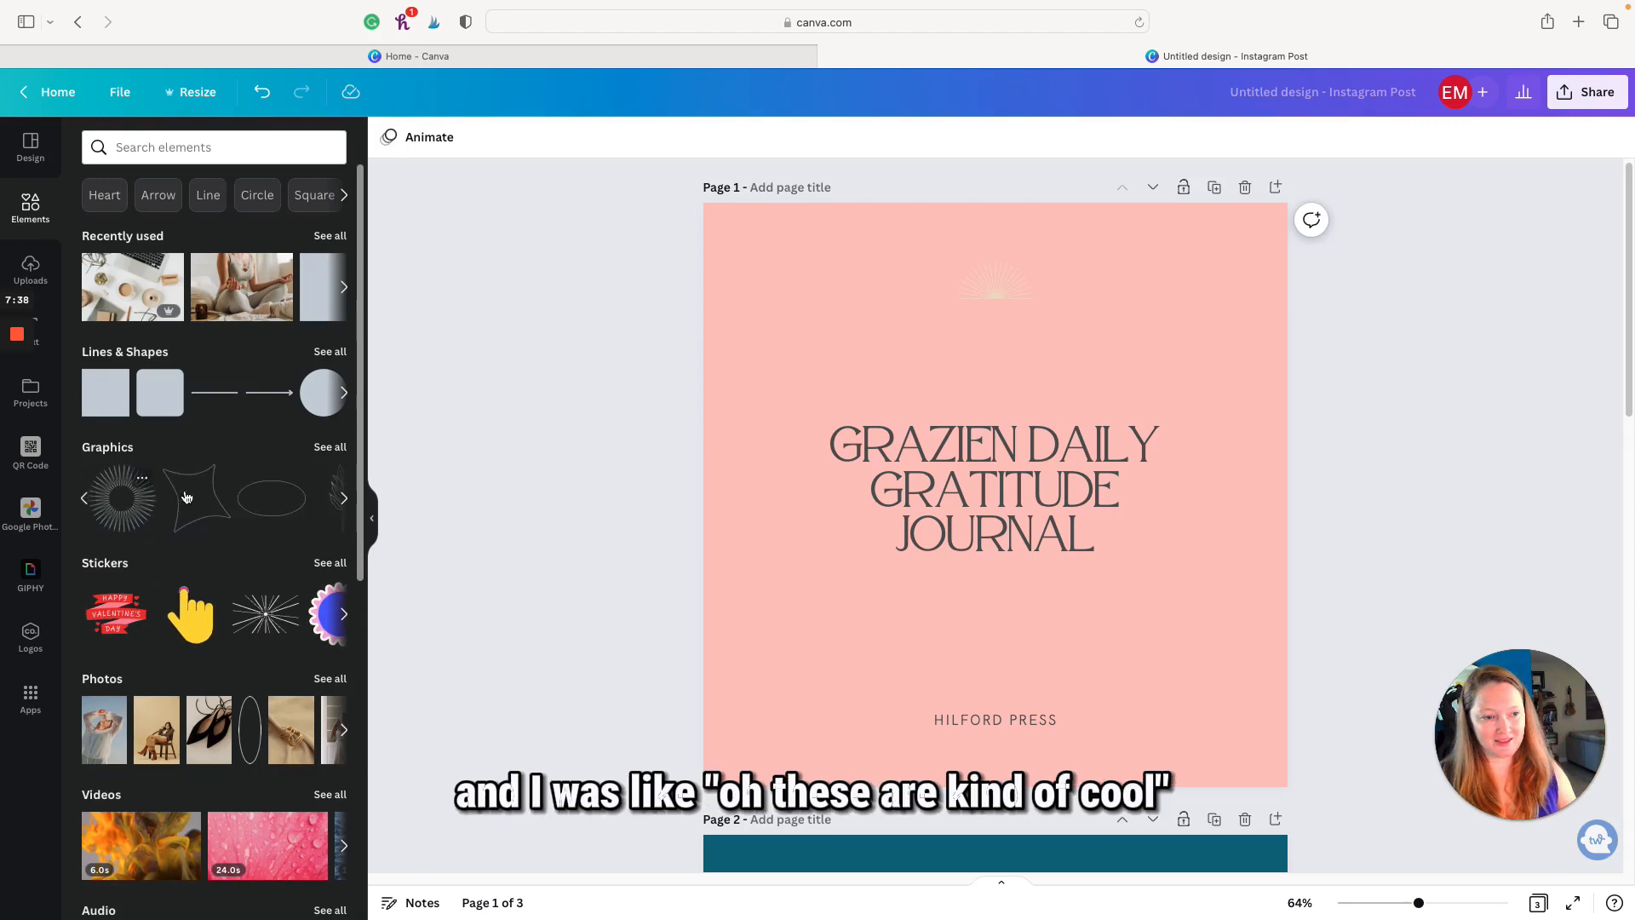
scroll(187, 497, right, 4)
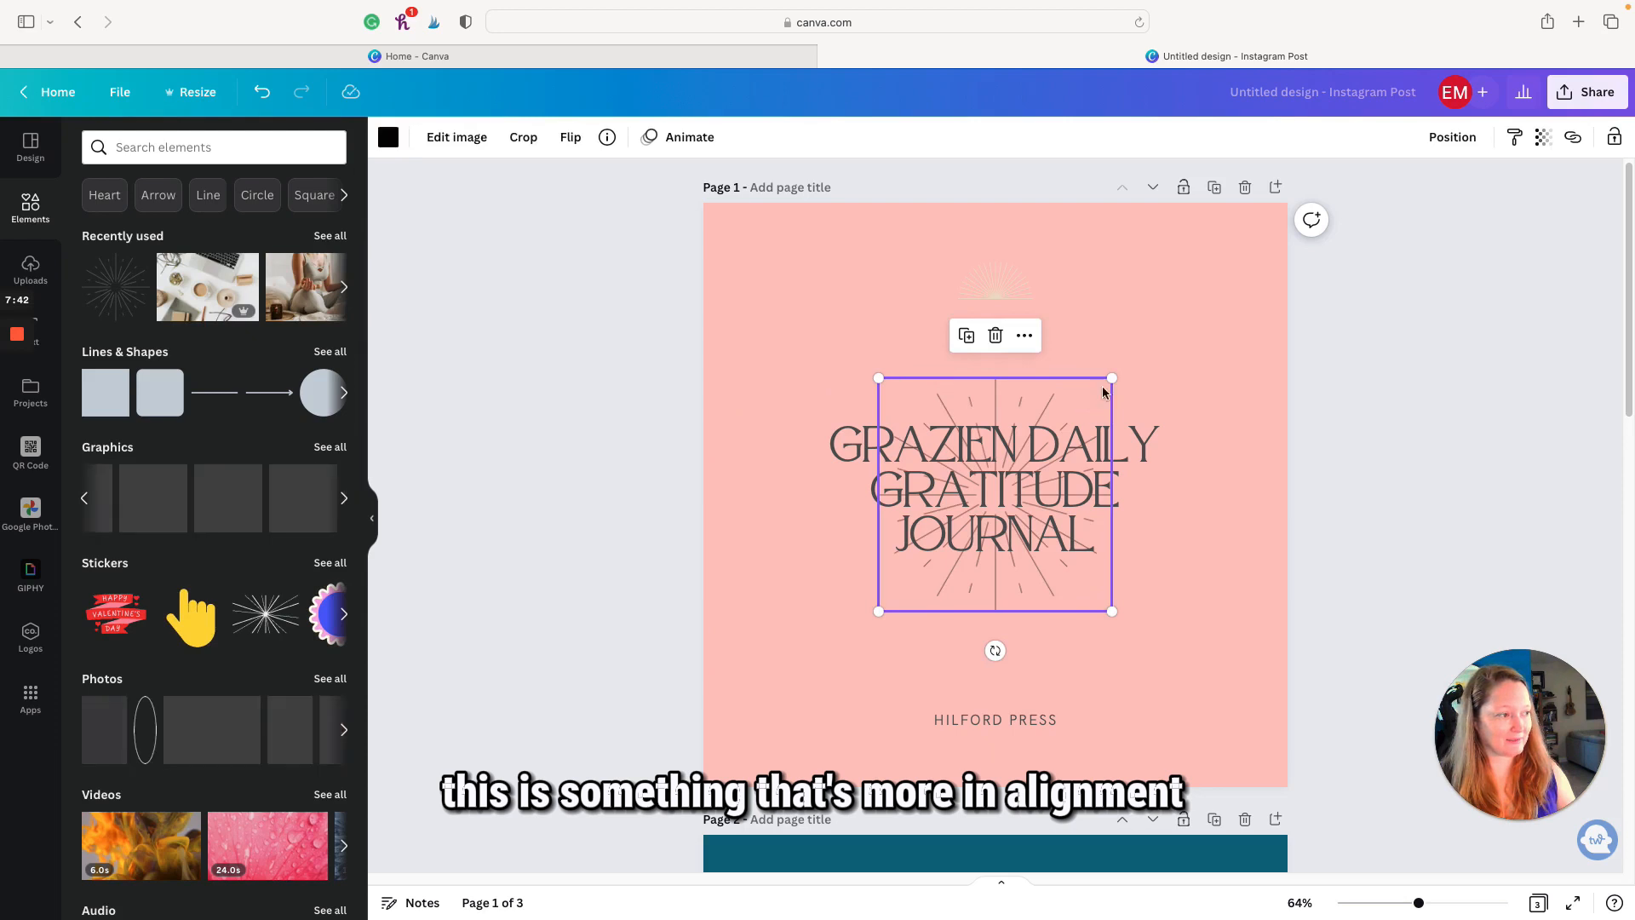
- Delete the template's beige half-sun graphic and replace it with the new sunburst, shrunk to under half size and centered above the title
click(1012, 292)
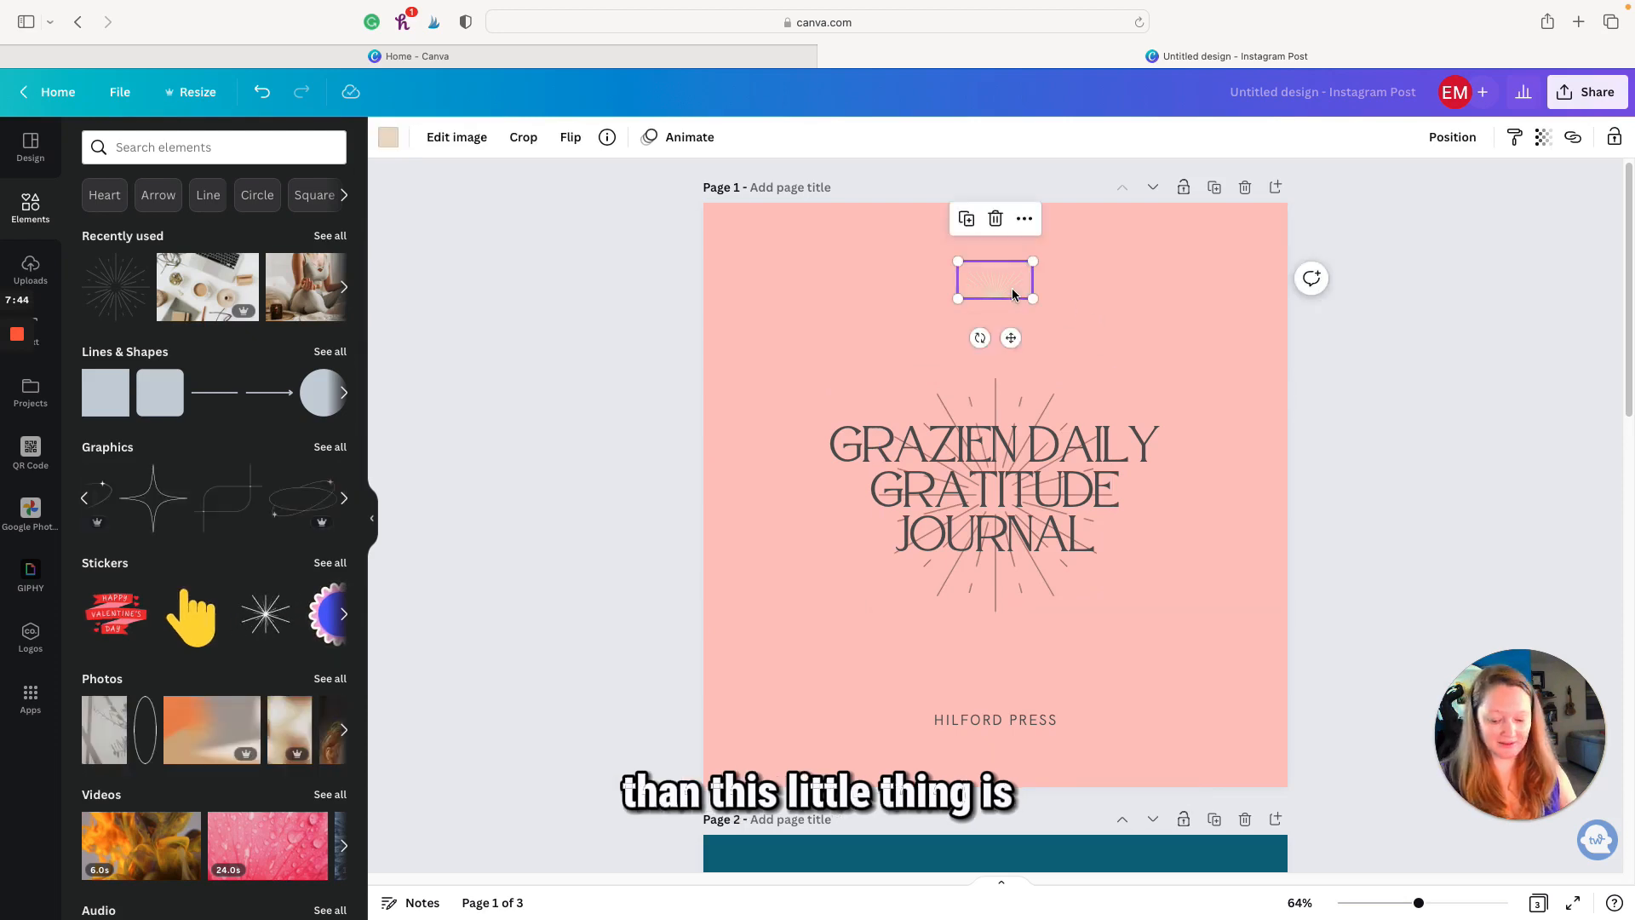
key(Delete)
click(999, 414)
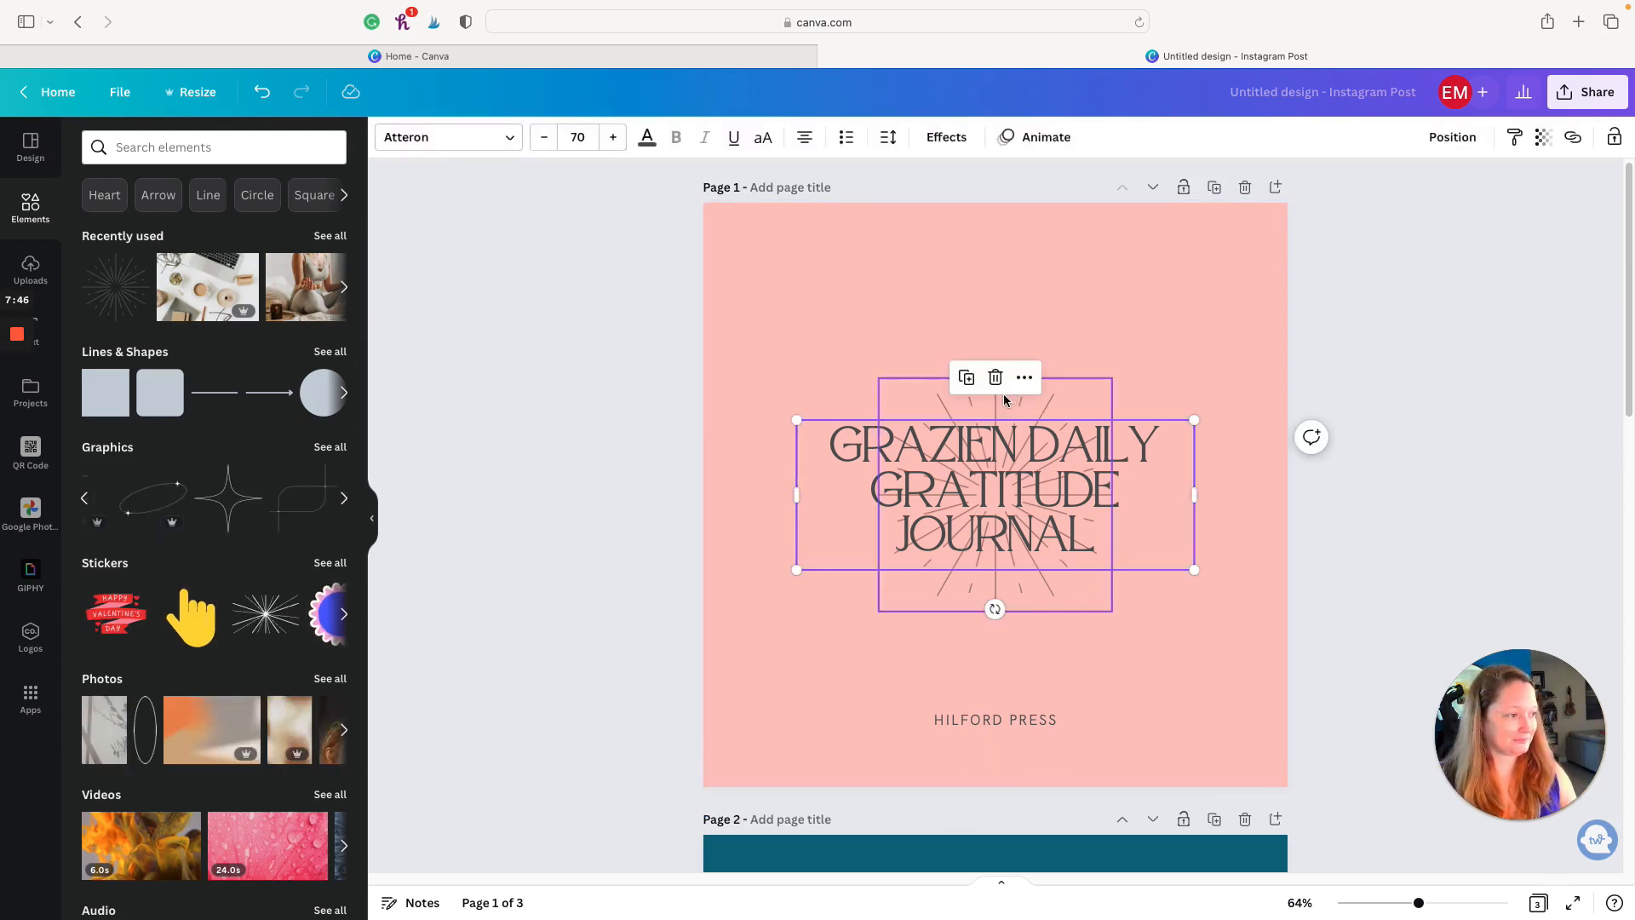
click(1041, 412)
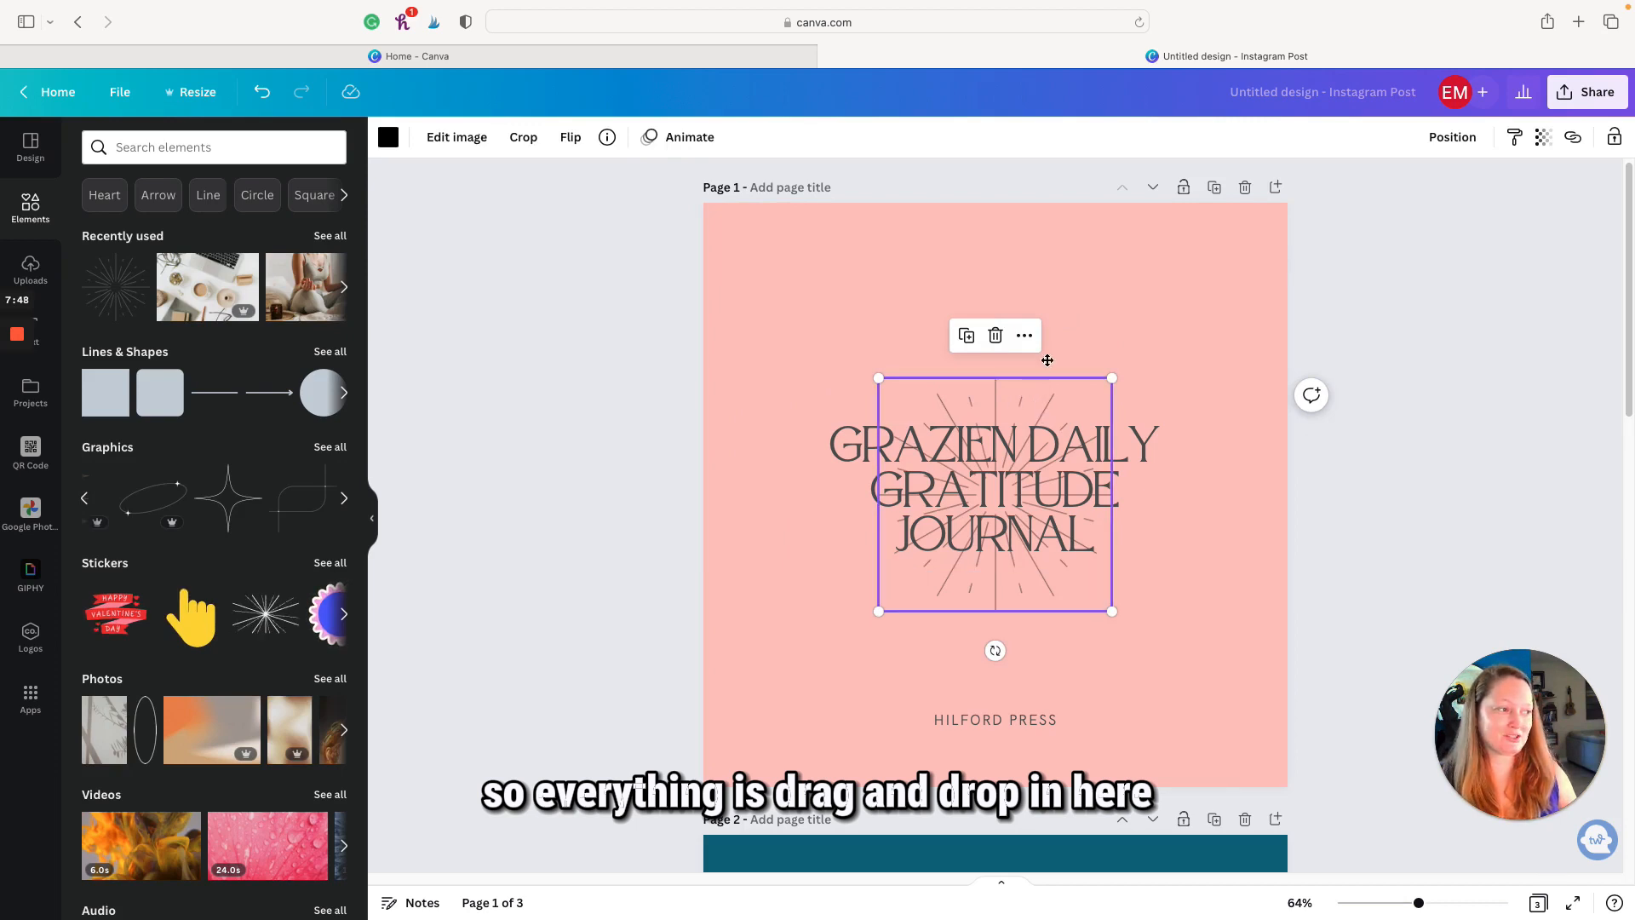
drag(1048, 361, 1047, 210)
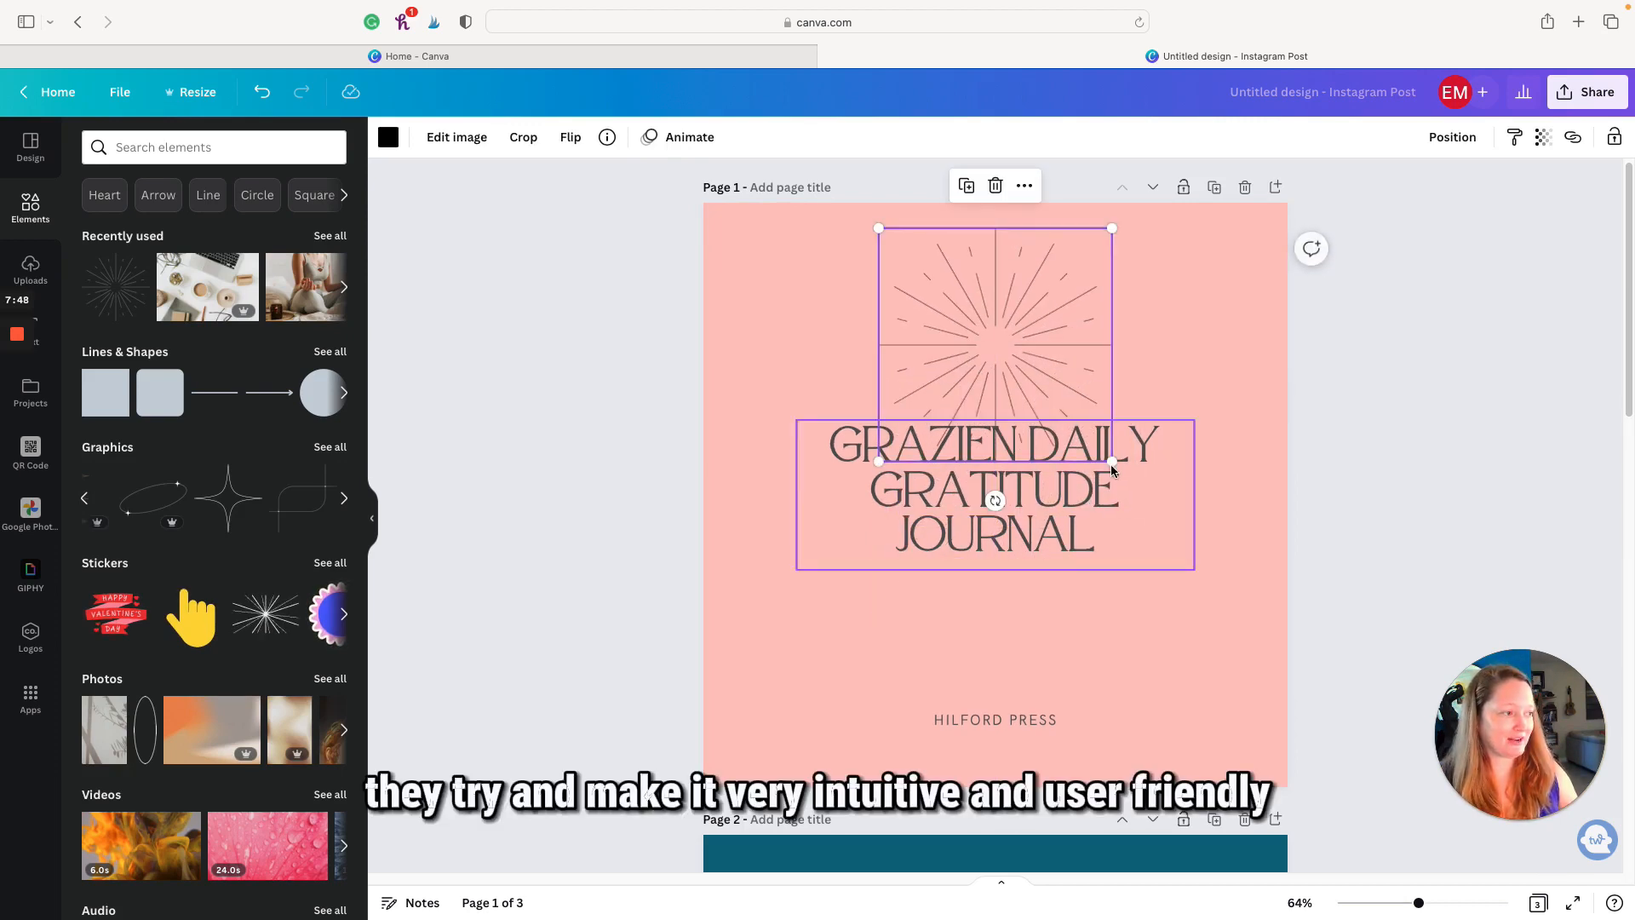
drag(1113, 461, 958, 375)
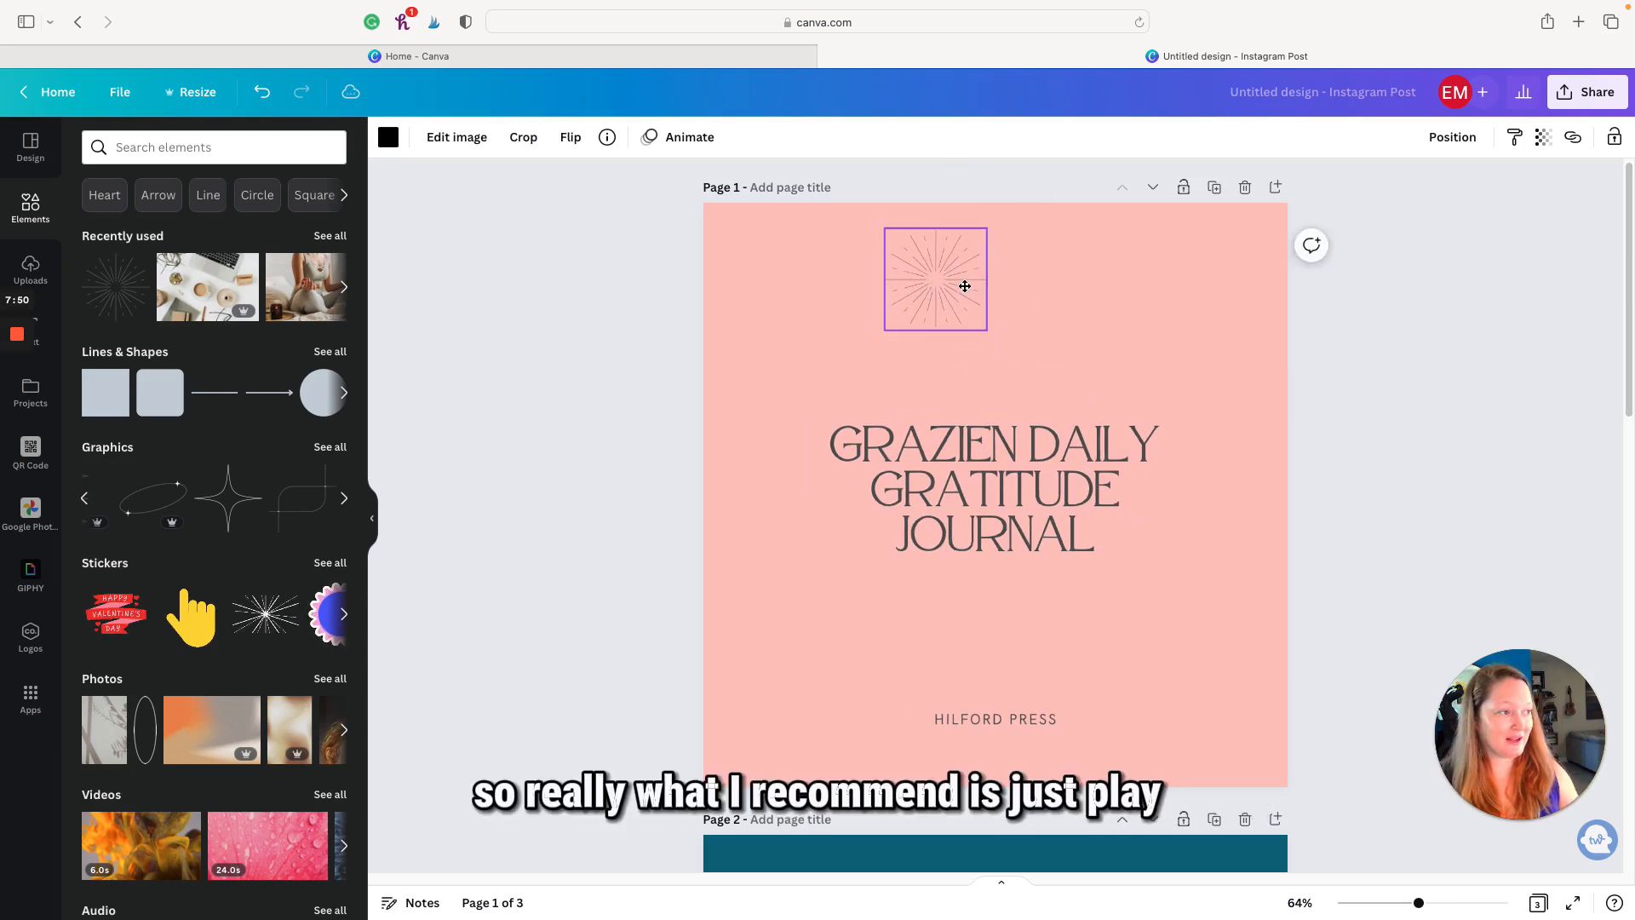
drag(965, 287, 1024, 301)
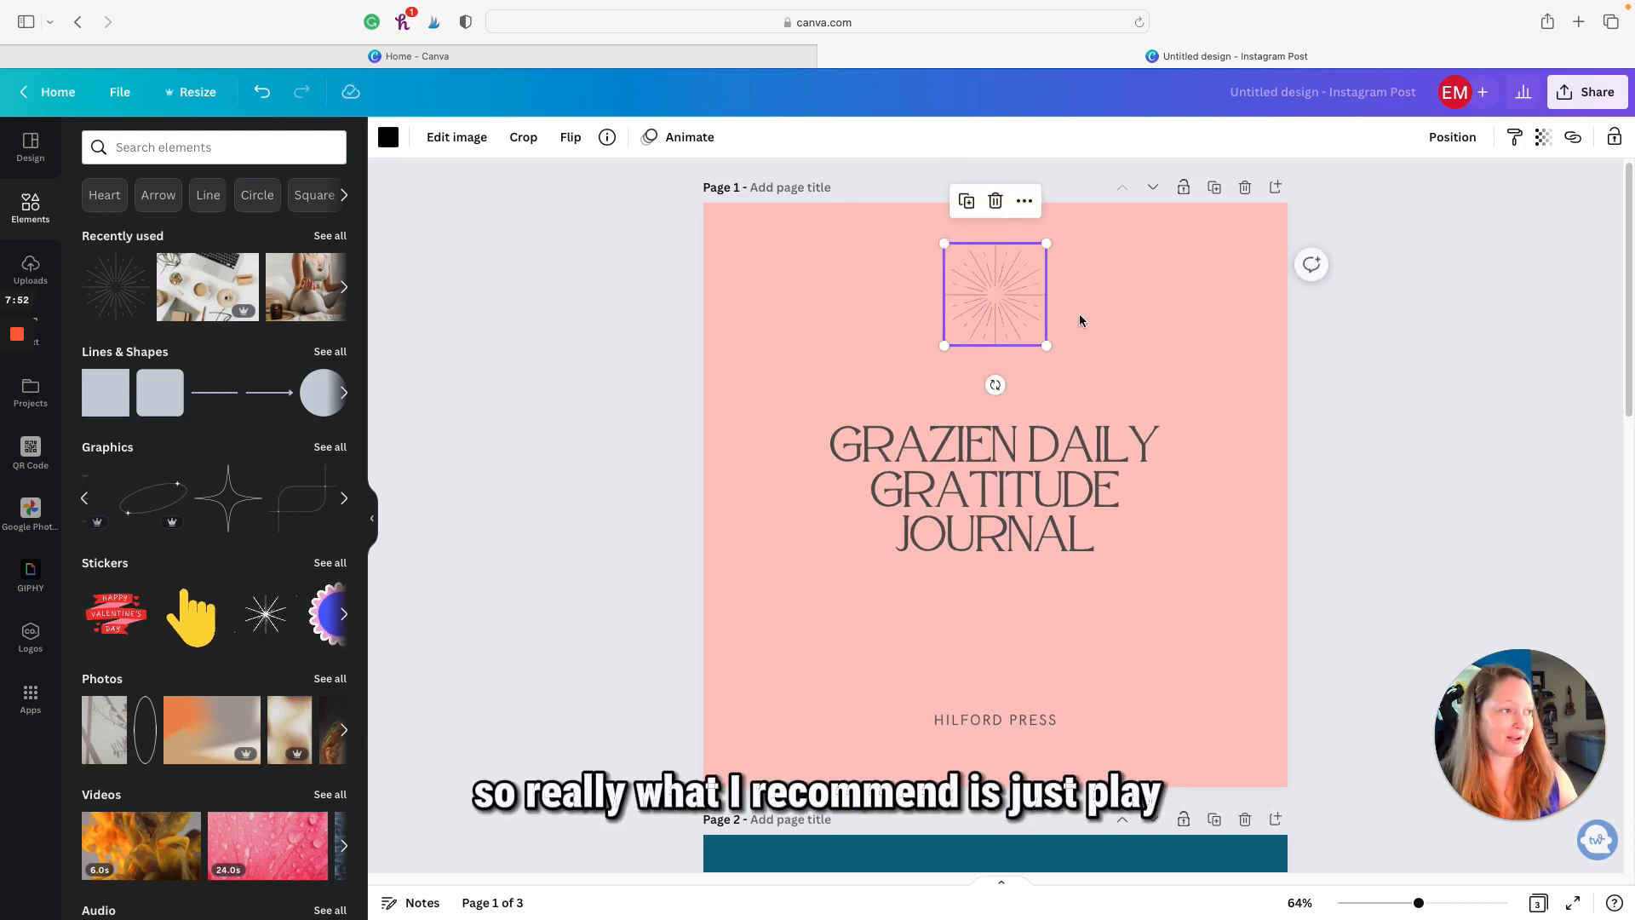
- Change the page 1 title font to Nesans Semi Bold from the Soultivity Studio brand fonts
click(1056, 472)
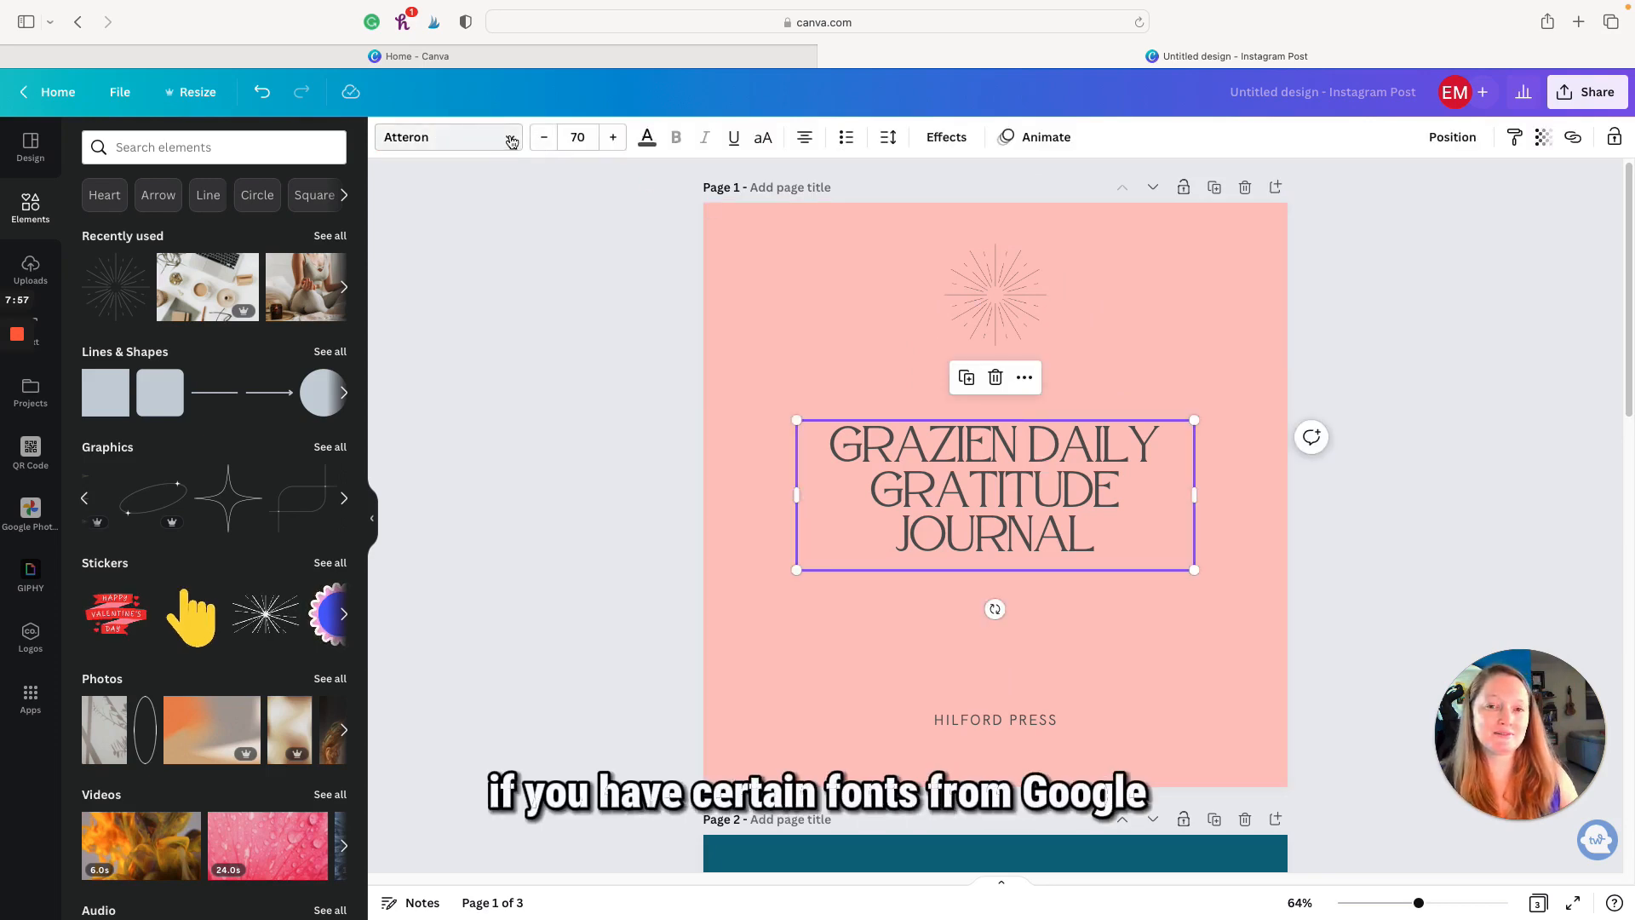
click(510, 146)
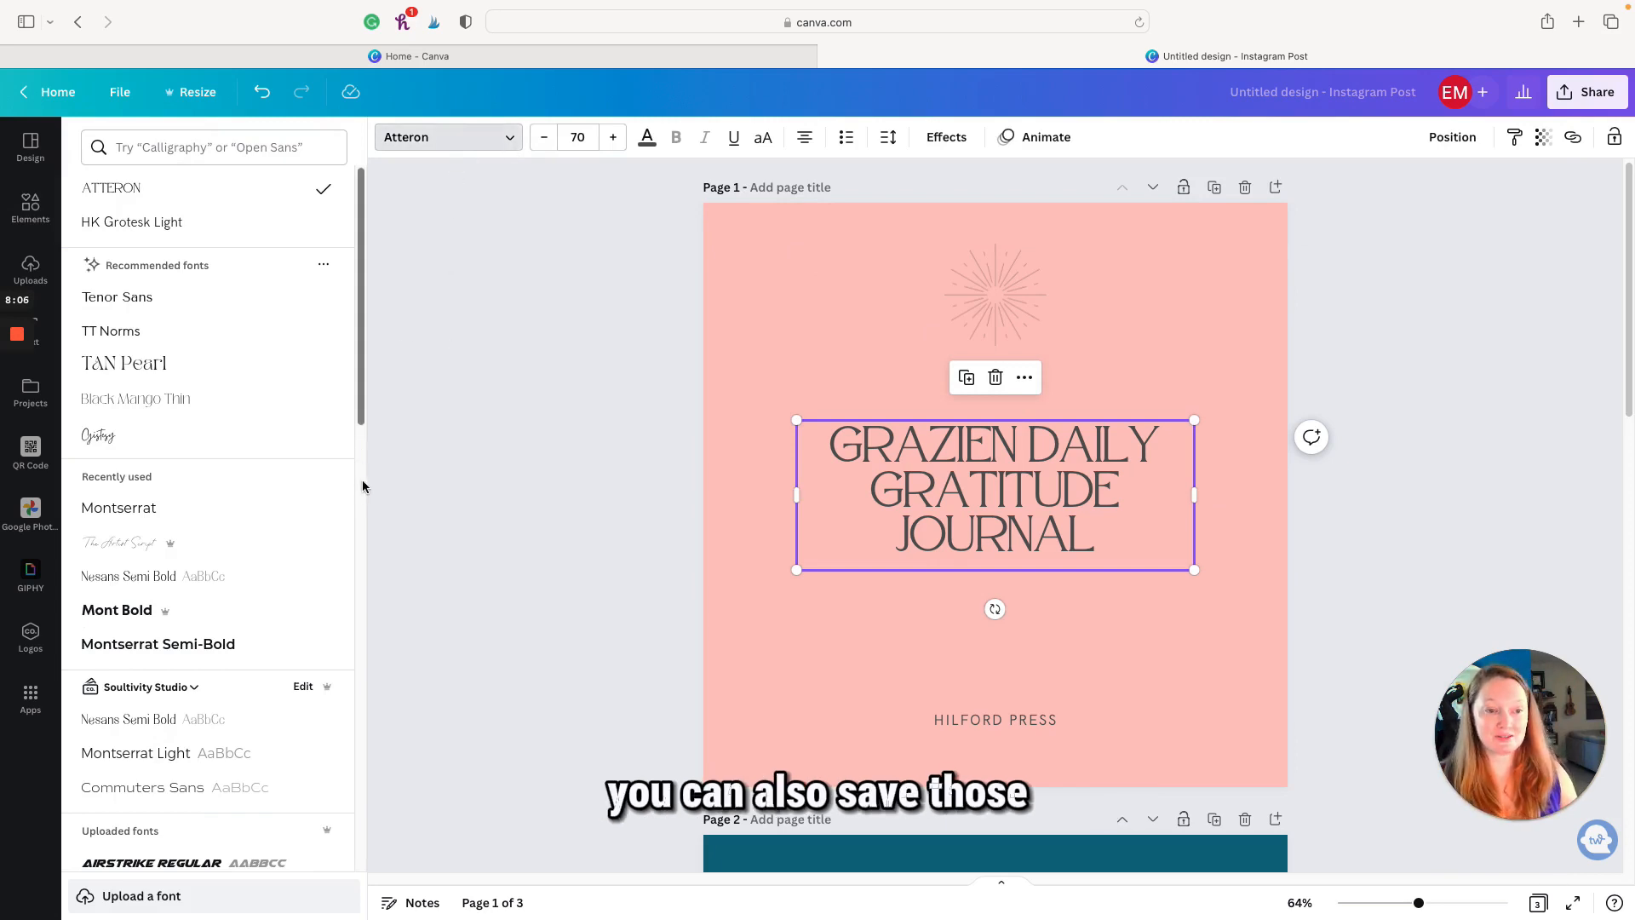
scroll(291, 486, down, 2)
scroll(291, 485, down, 2)
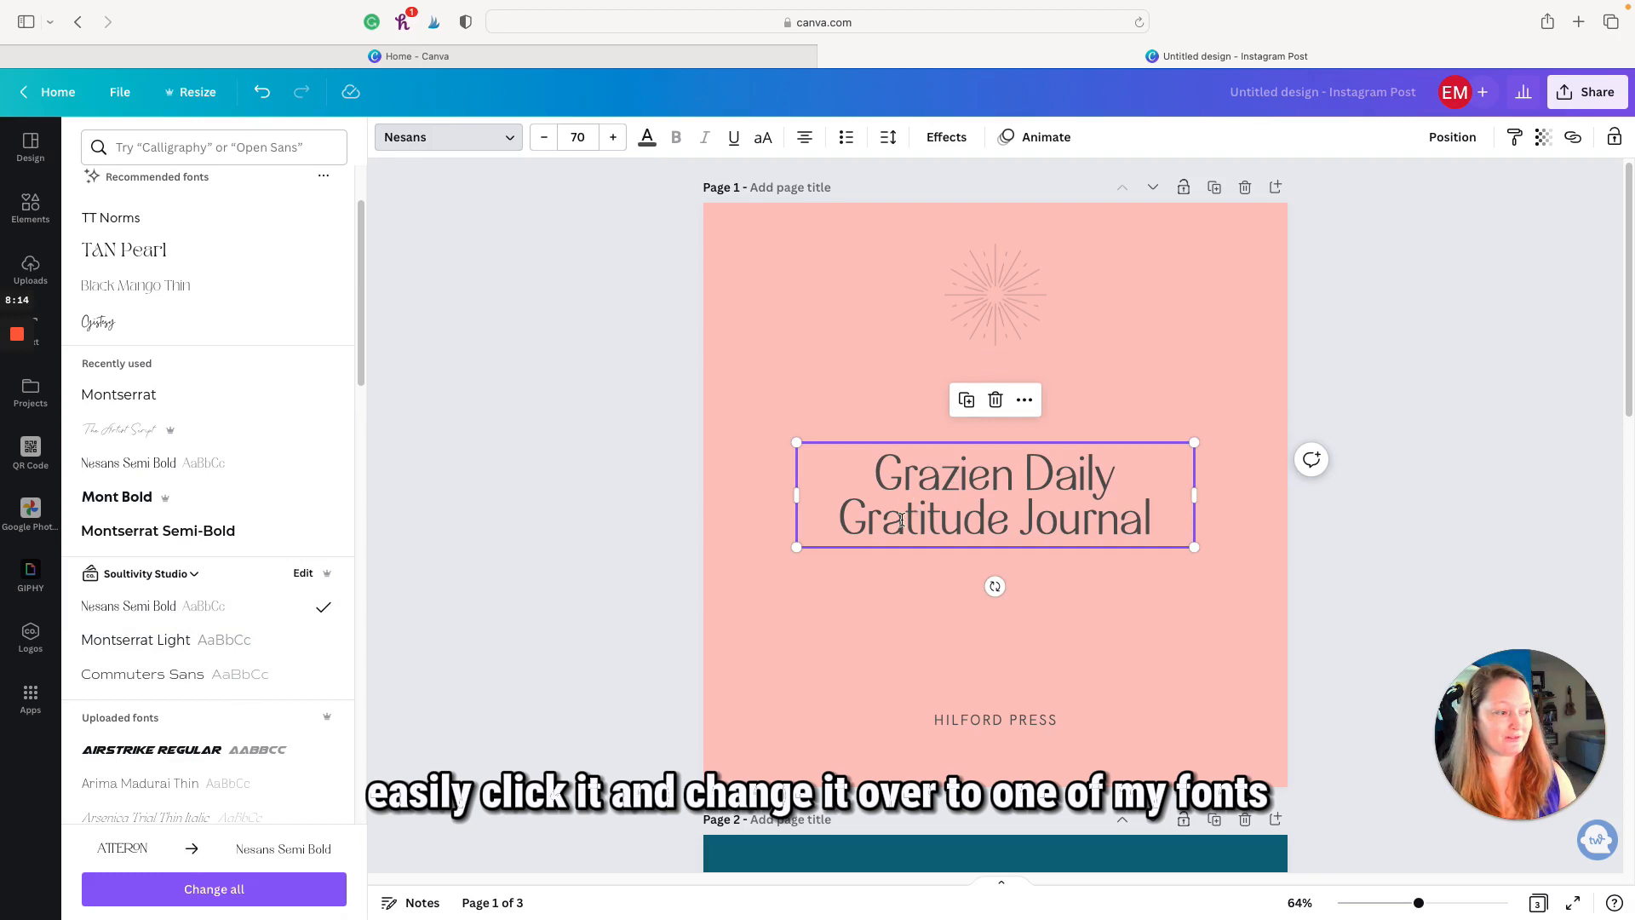
- Change the page 1 "HILFORD PRESS" text to the Montserrat Light font from the Soultivity Studio brand fonts
click(988, 719)
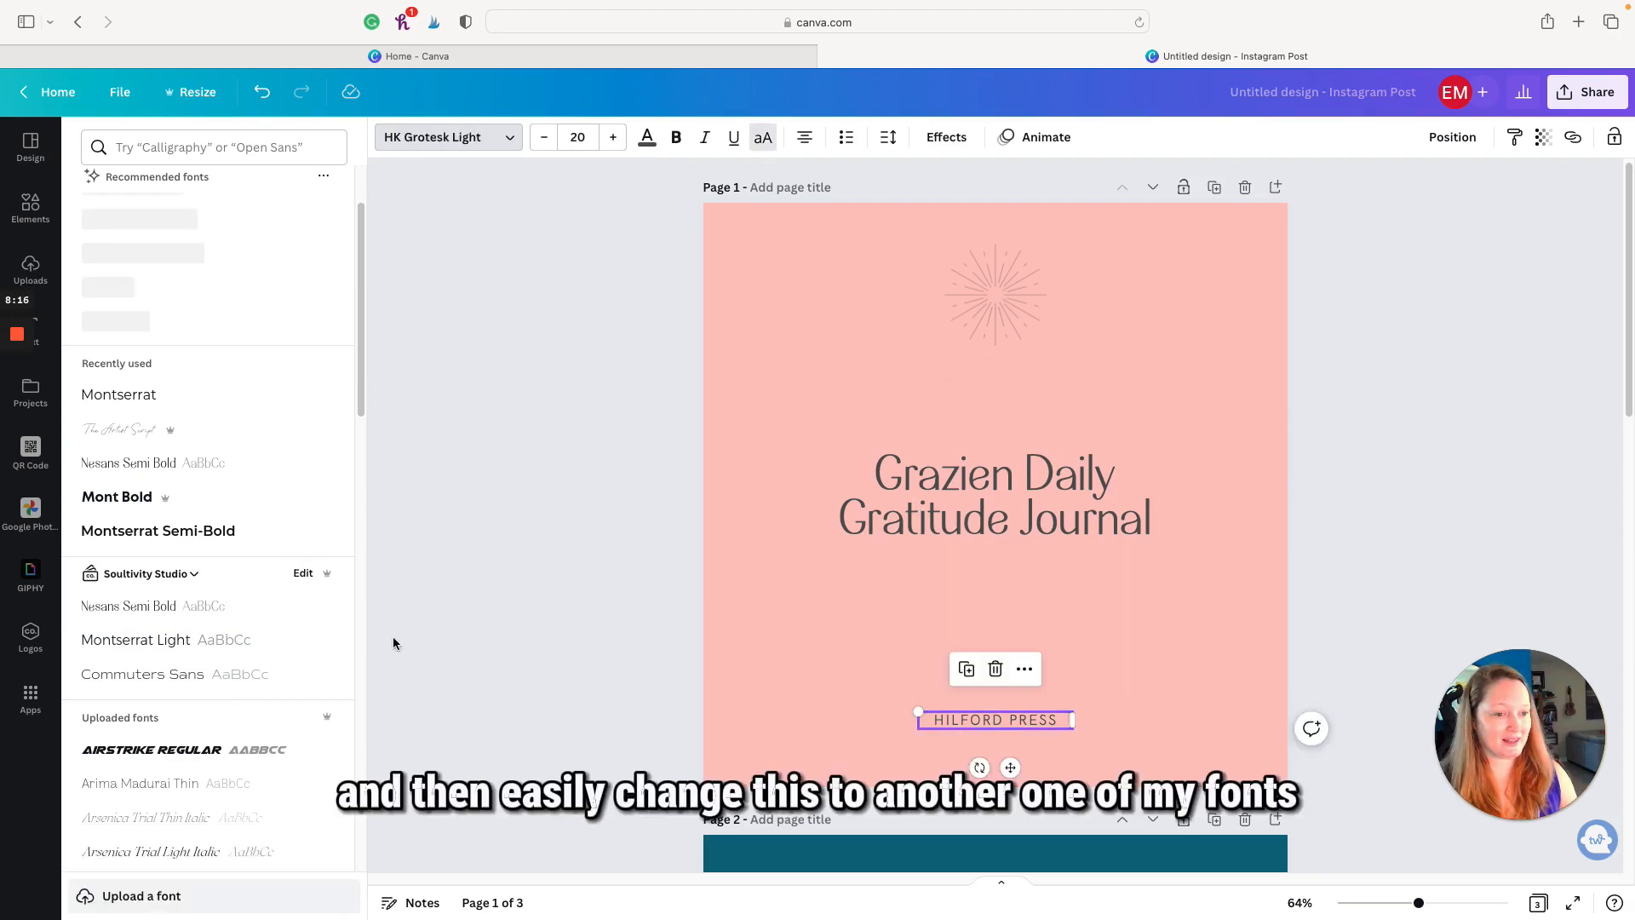
click(150, 643)
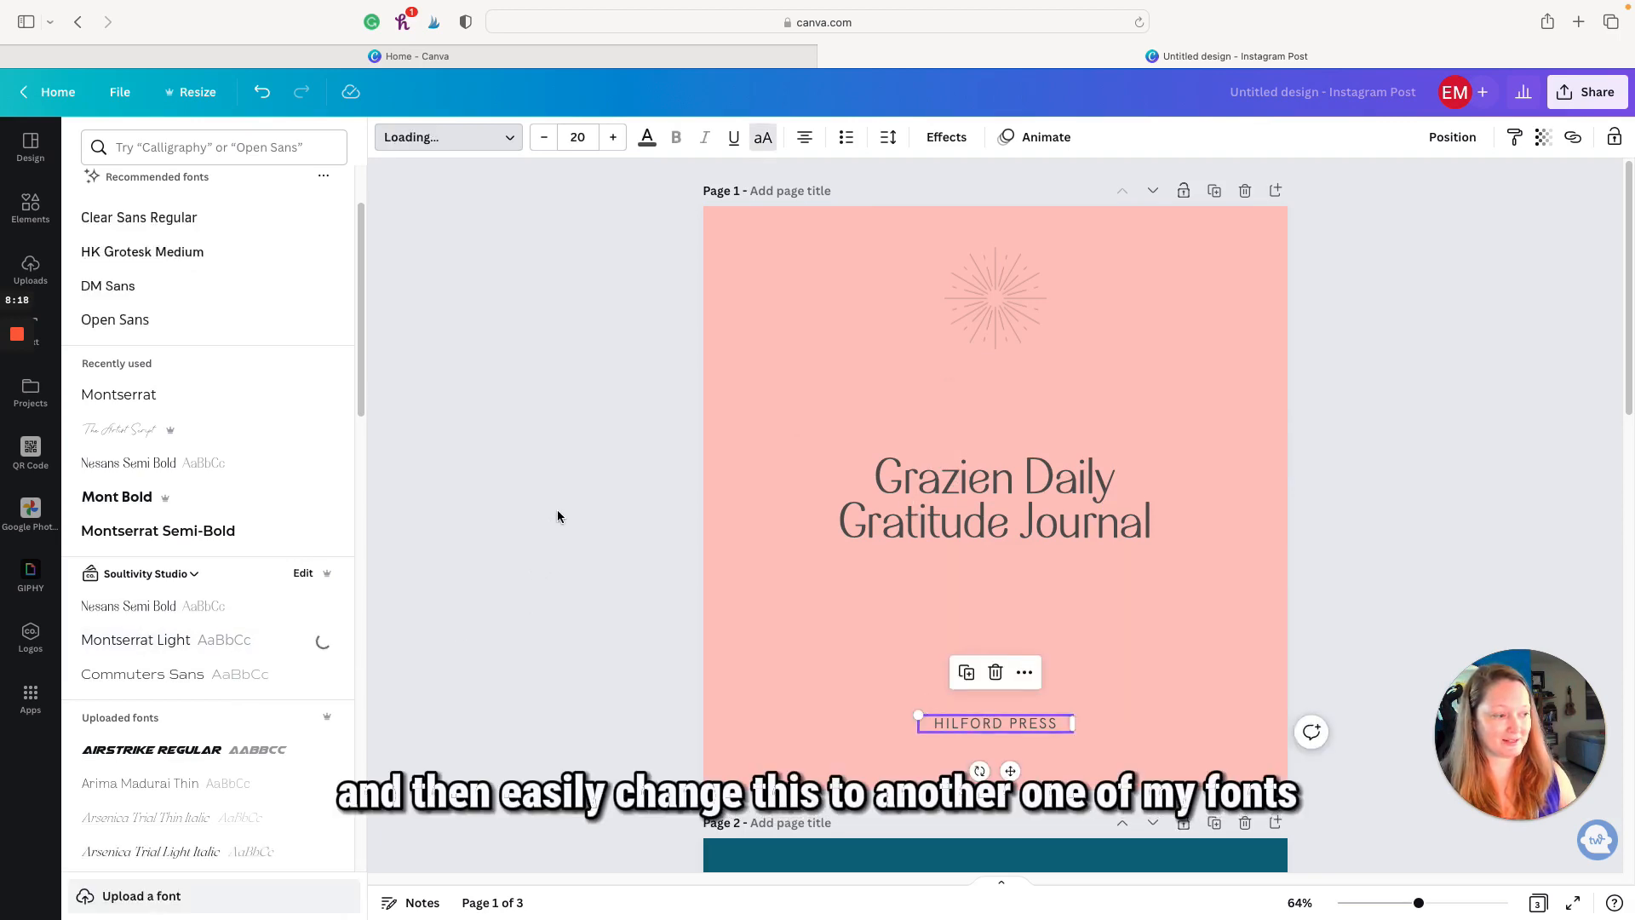
key(Escape)
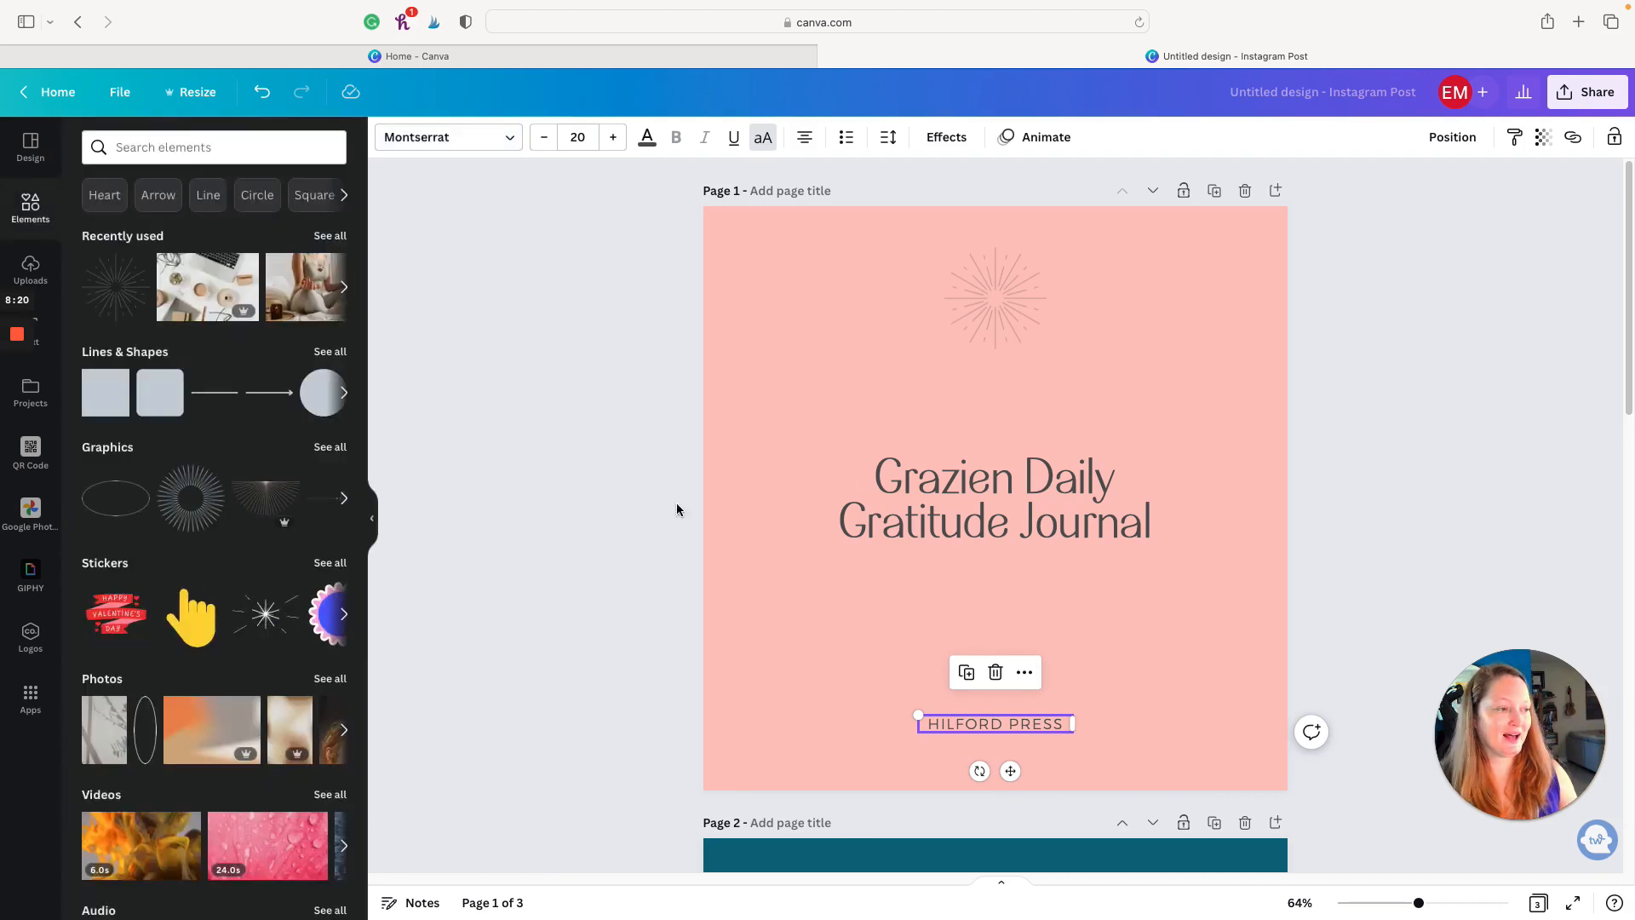
scroll(736, 523, down, 1)
scroll(737, 522, down, 5)
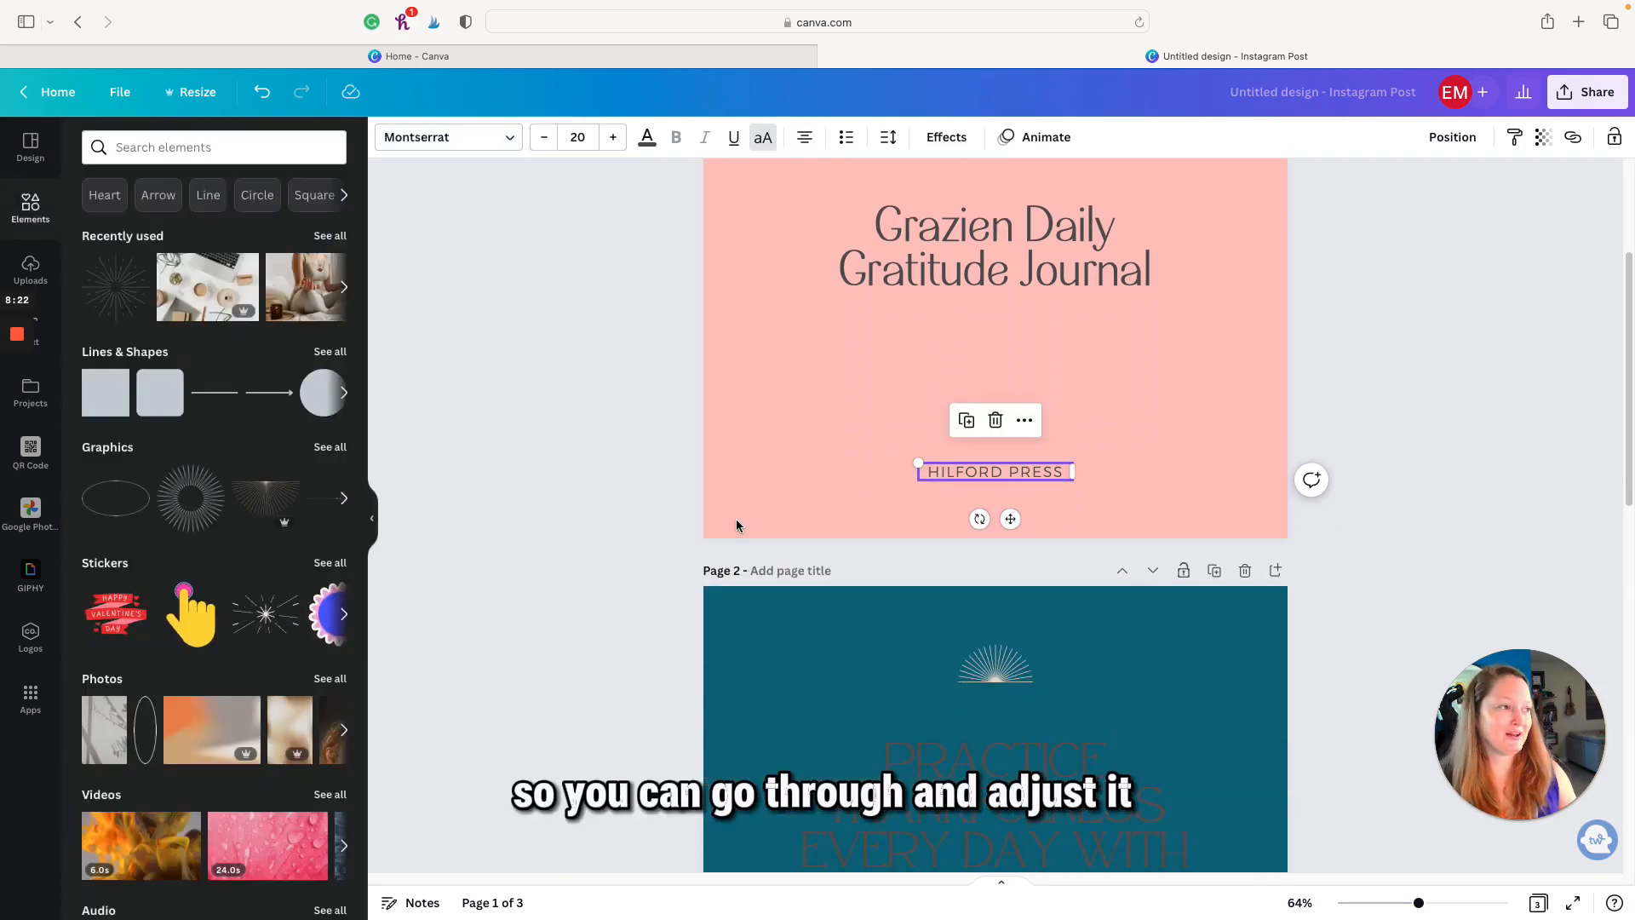
scroll(737, 524, down, 1)
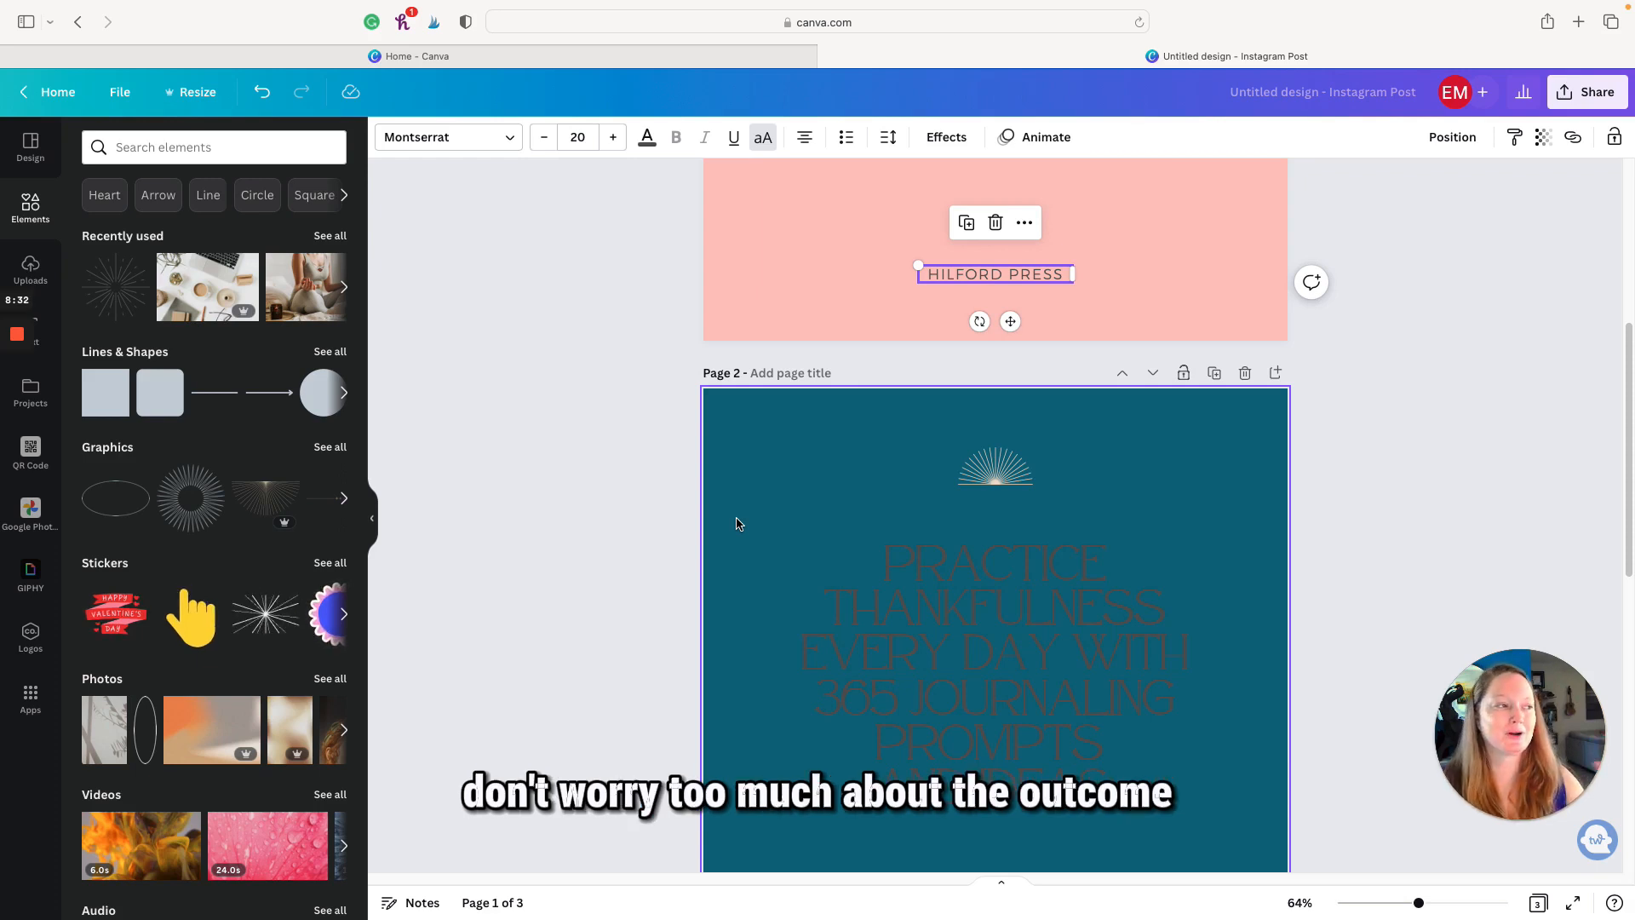
scroll(782, 483, up, 5)
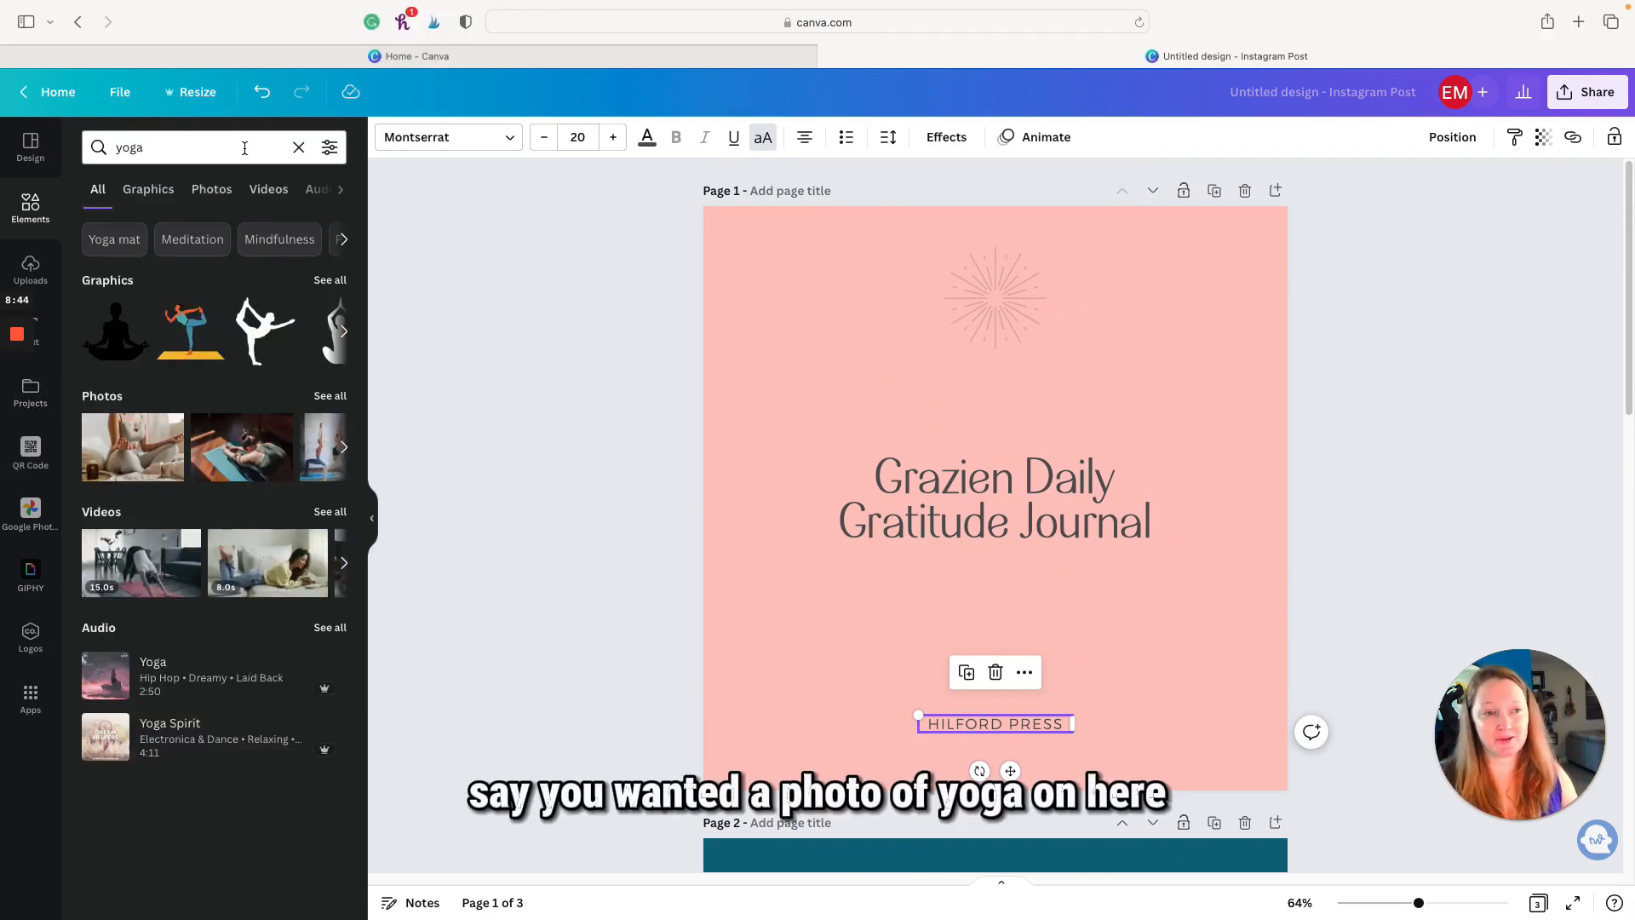
- Search the elements for "yoga" and look through the graphics, photos, videos, audio and charts categories
click(245, 148)
key(Return)
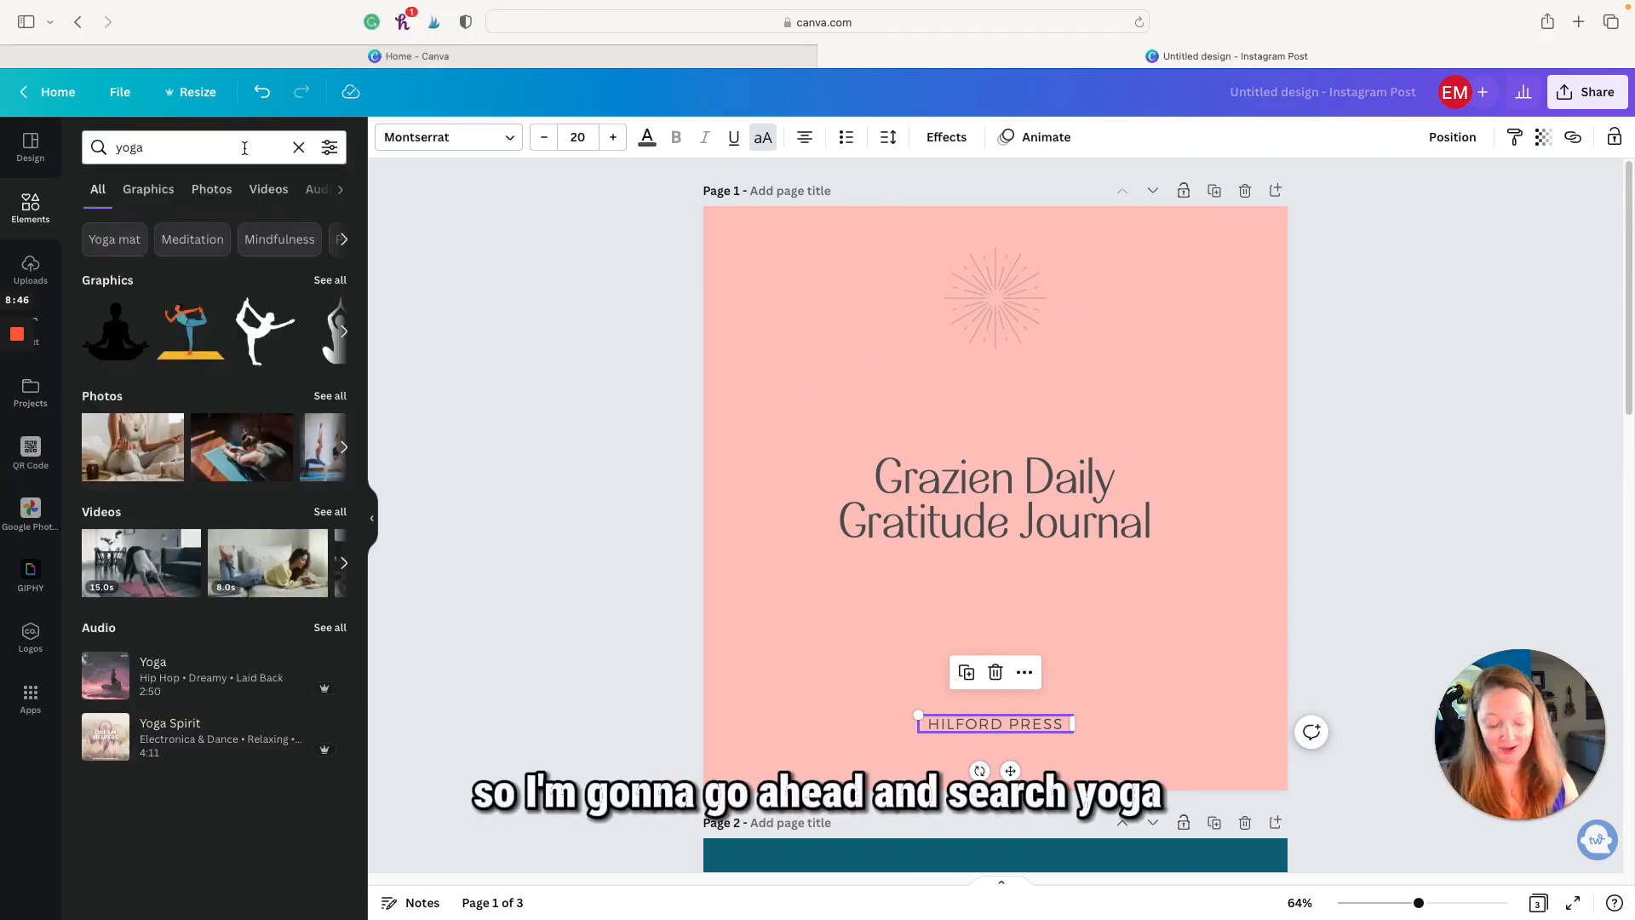
click(151, 190)
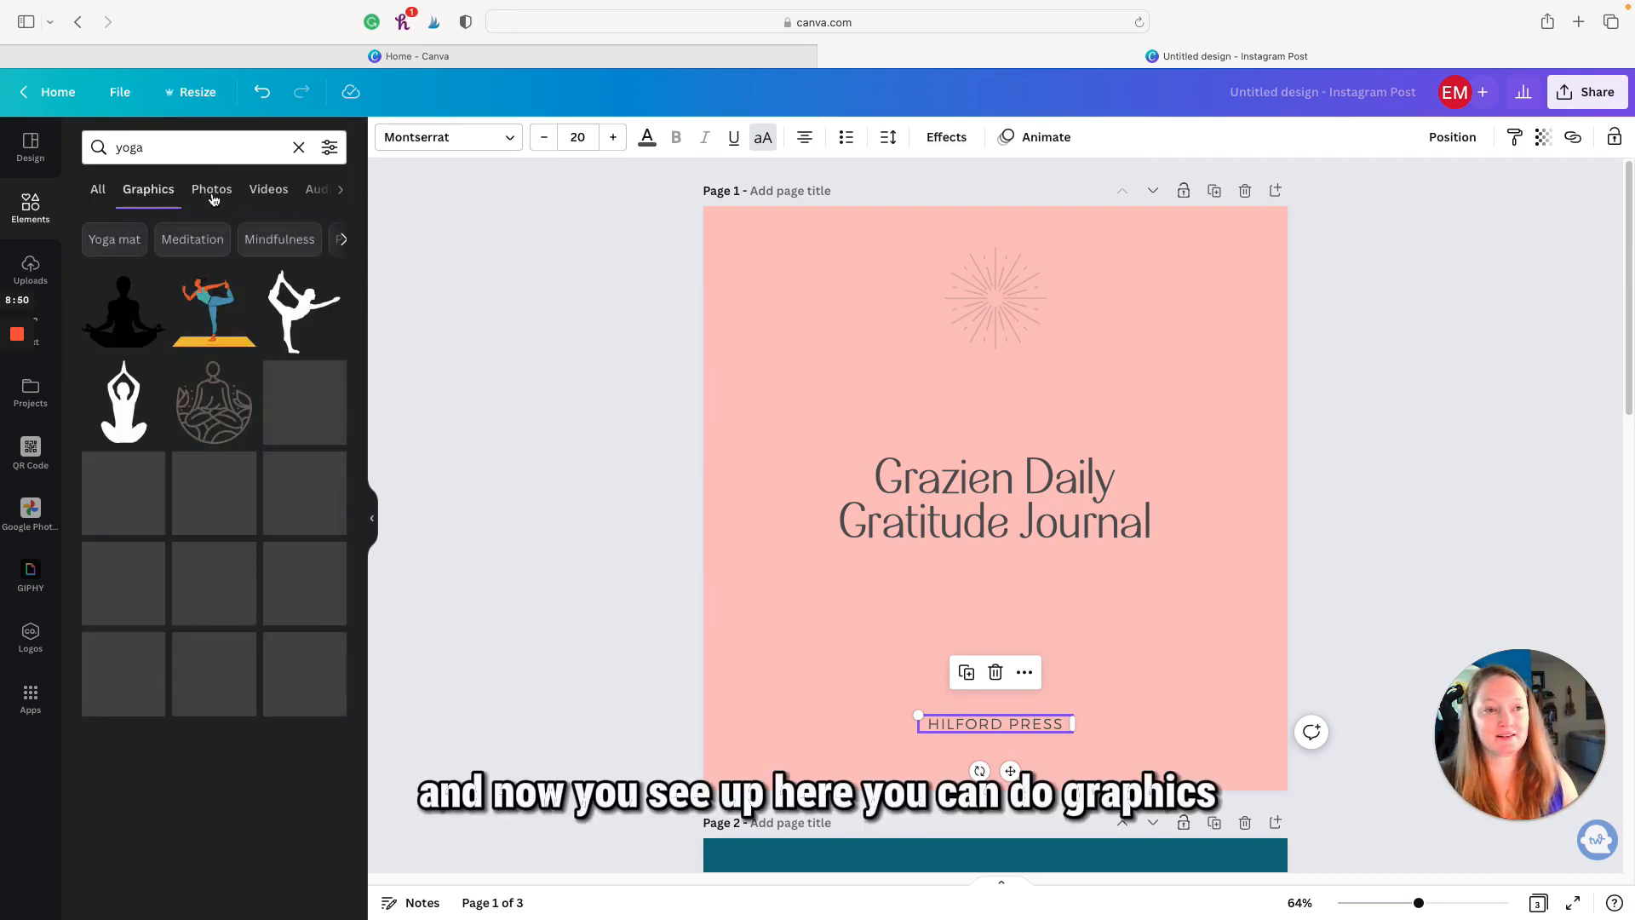
click(212, 196)
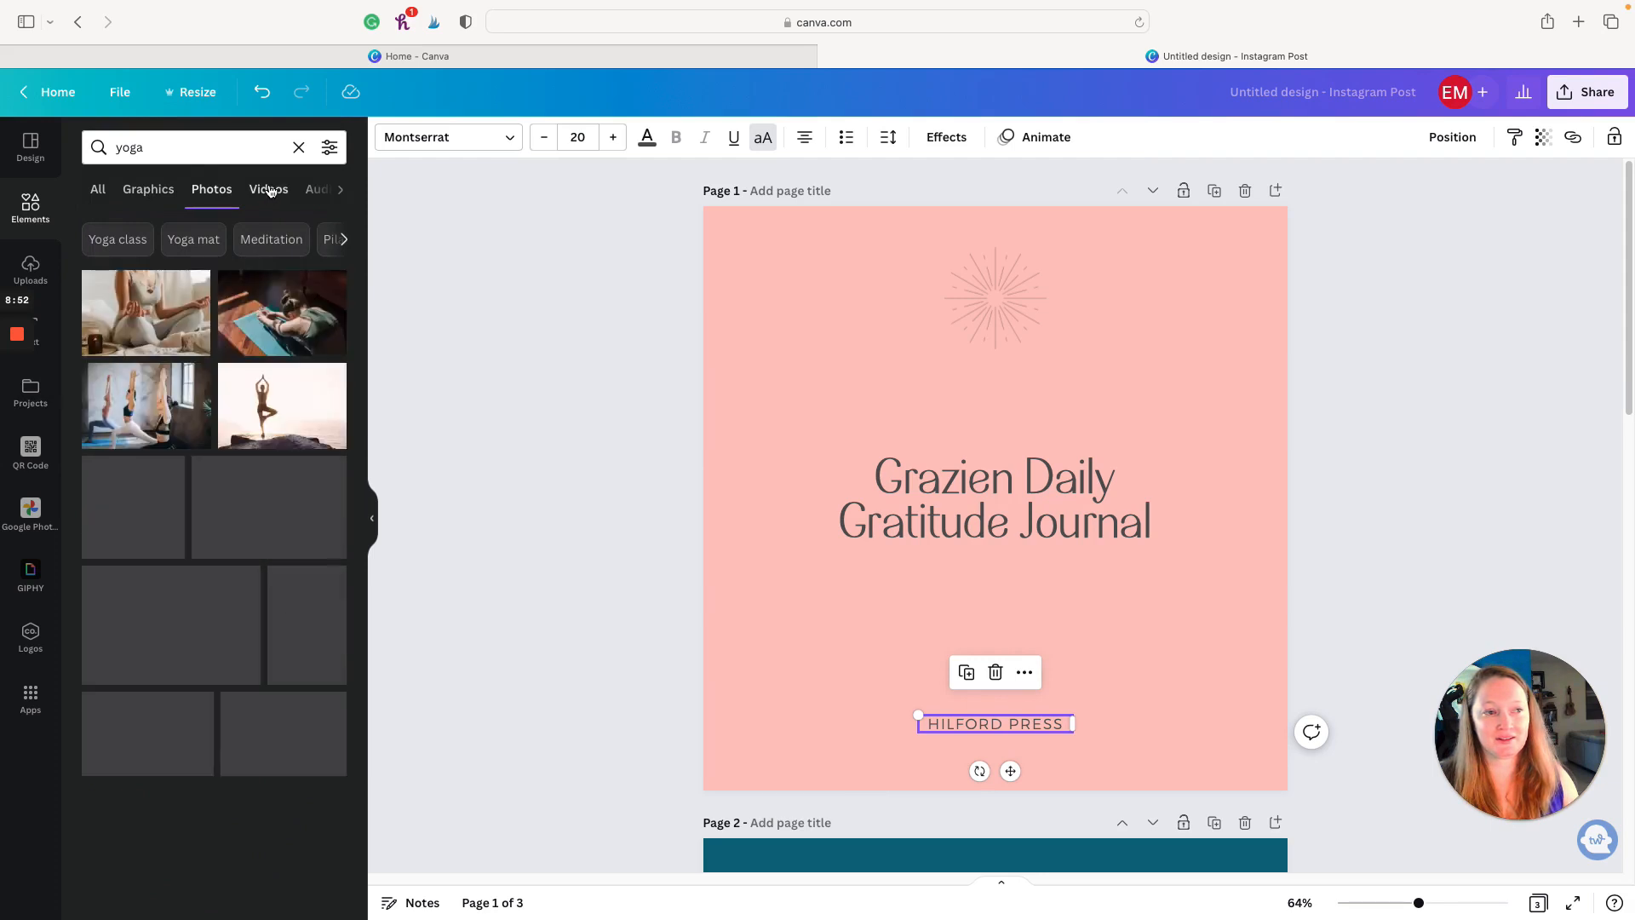
click(214, 190)
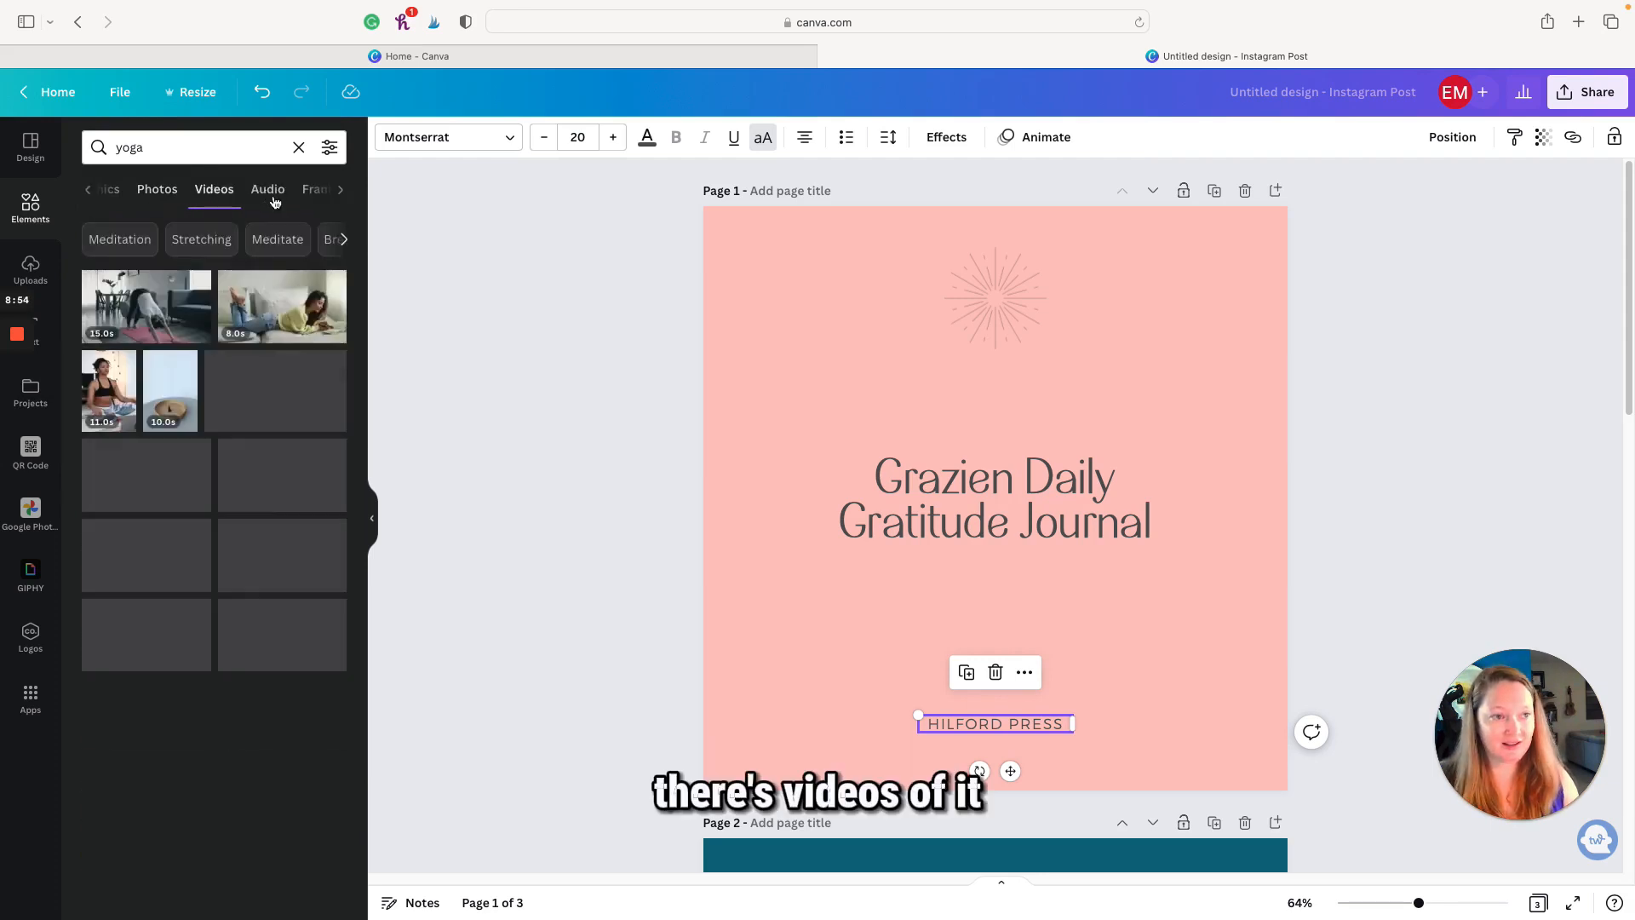
click(268, 194)
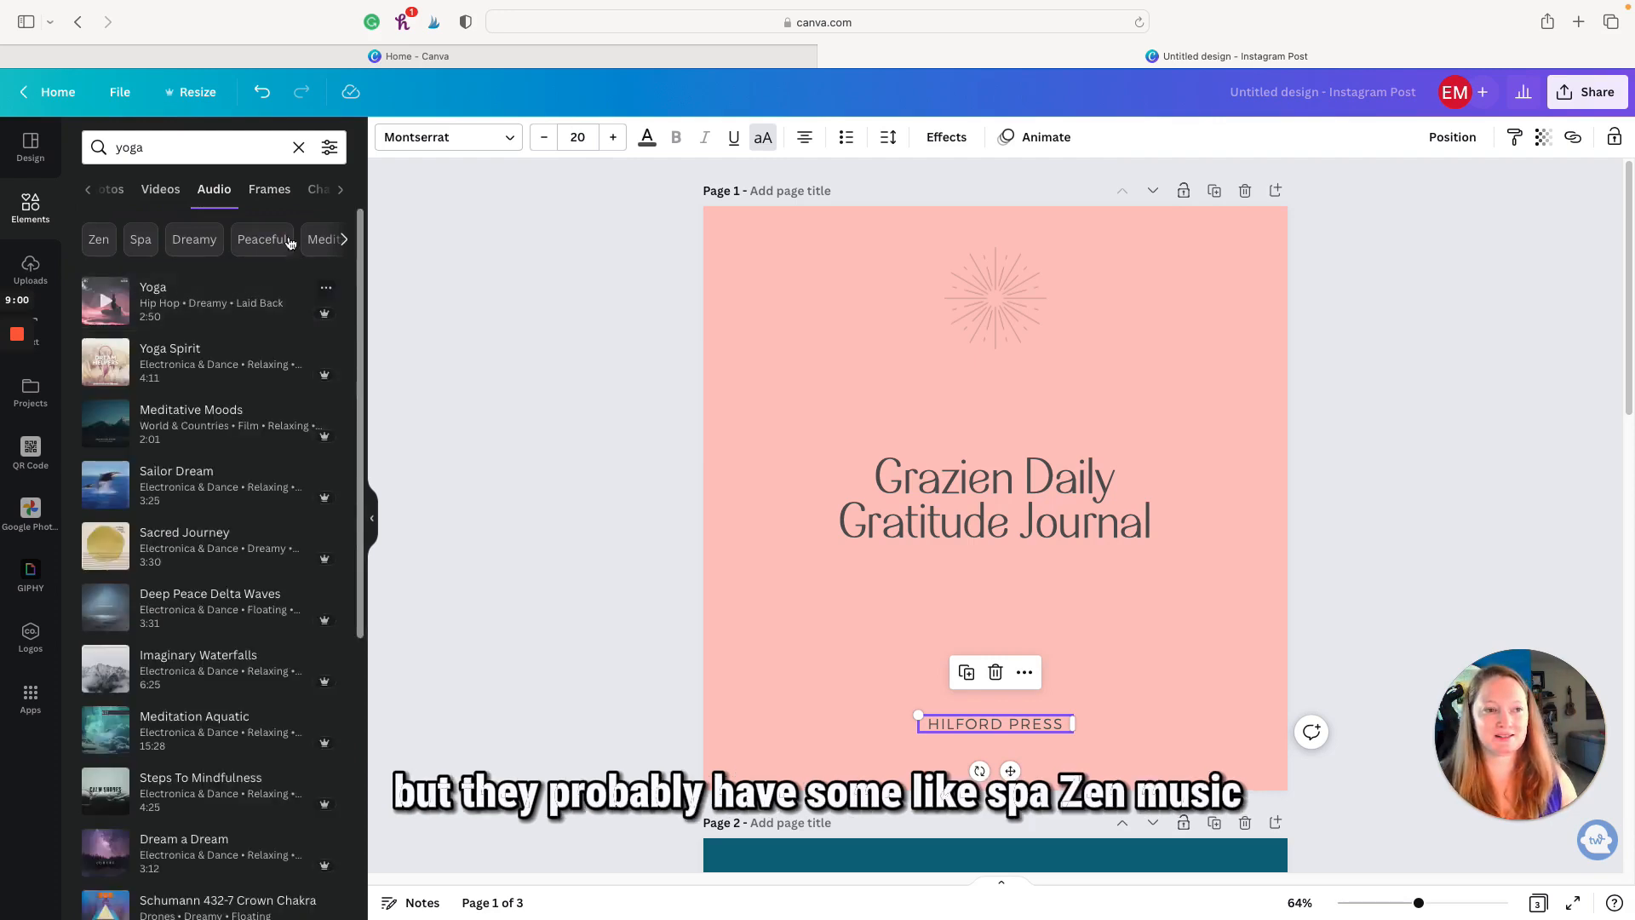
scroll(272, 199, right, 1)
click(271, 198)
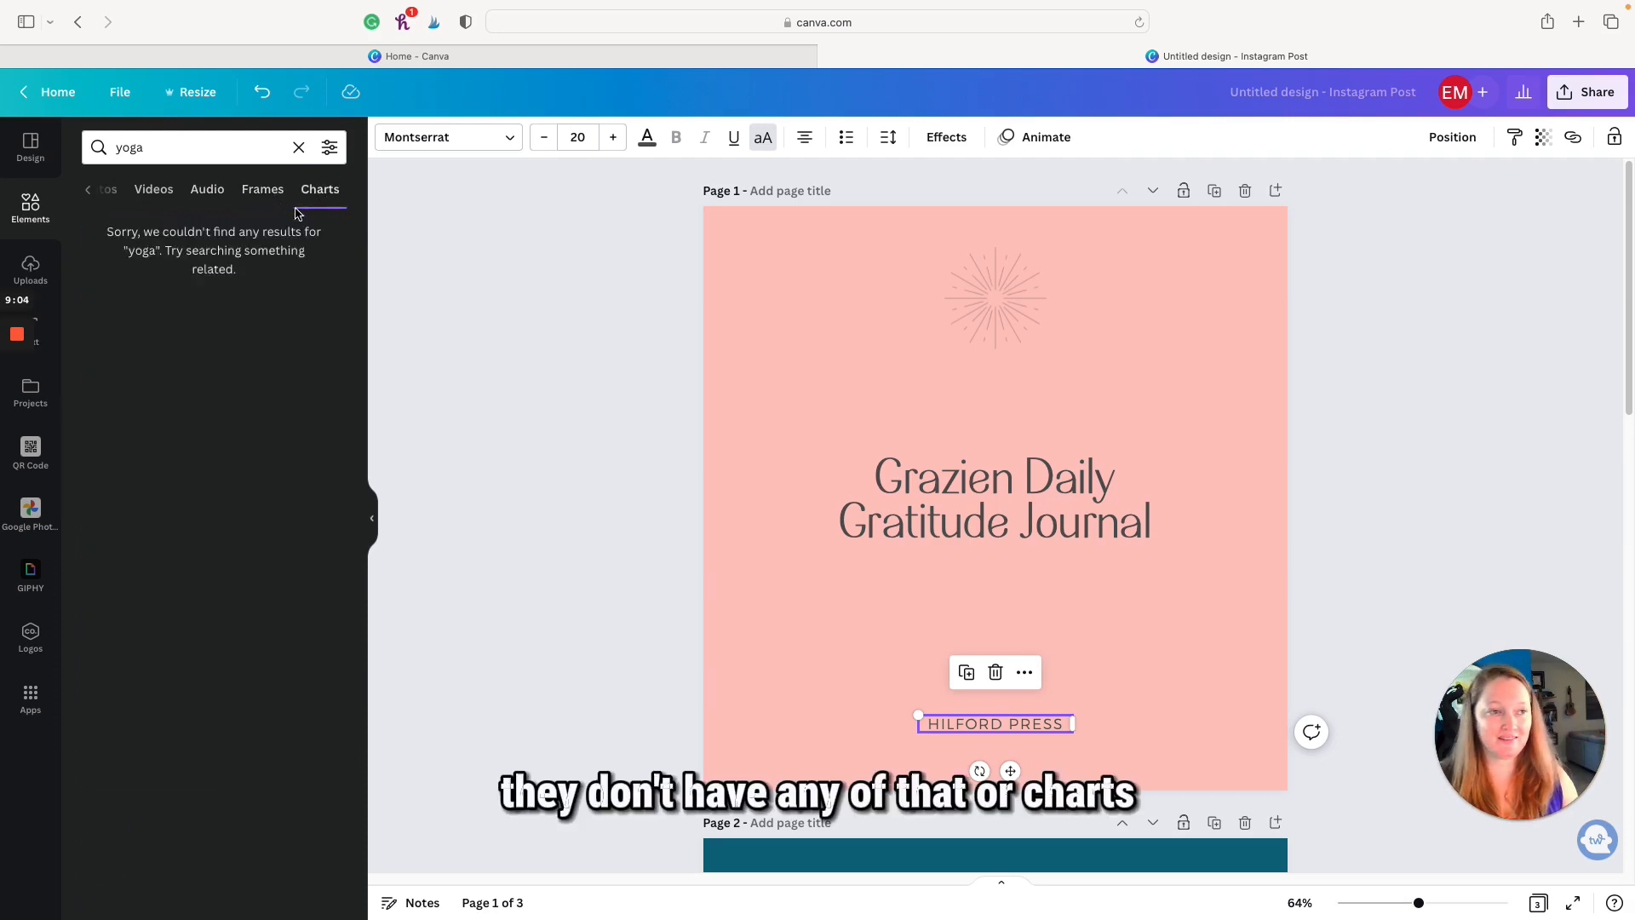
click(153, 189)
scroll(144, 190, left, 2)
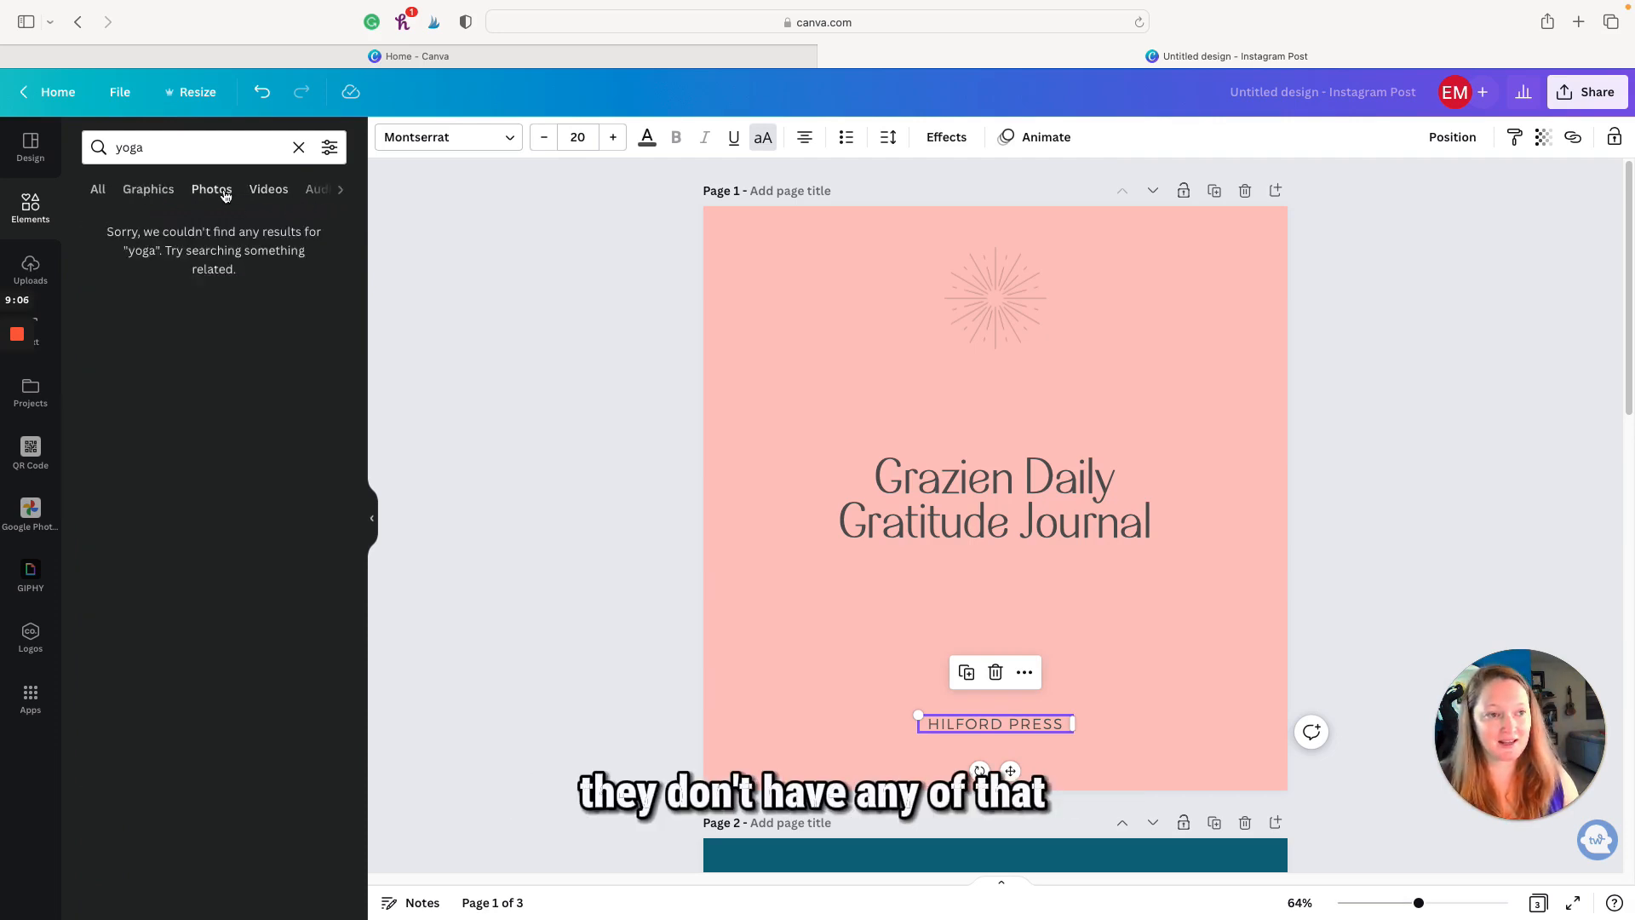
- Find the pink and blue sunset beach photo with a standing silhouette among the yoga photos and add it to page 1
click(213, 191)
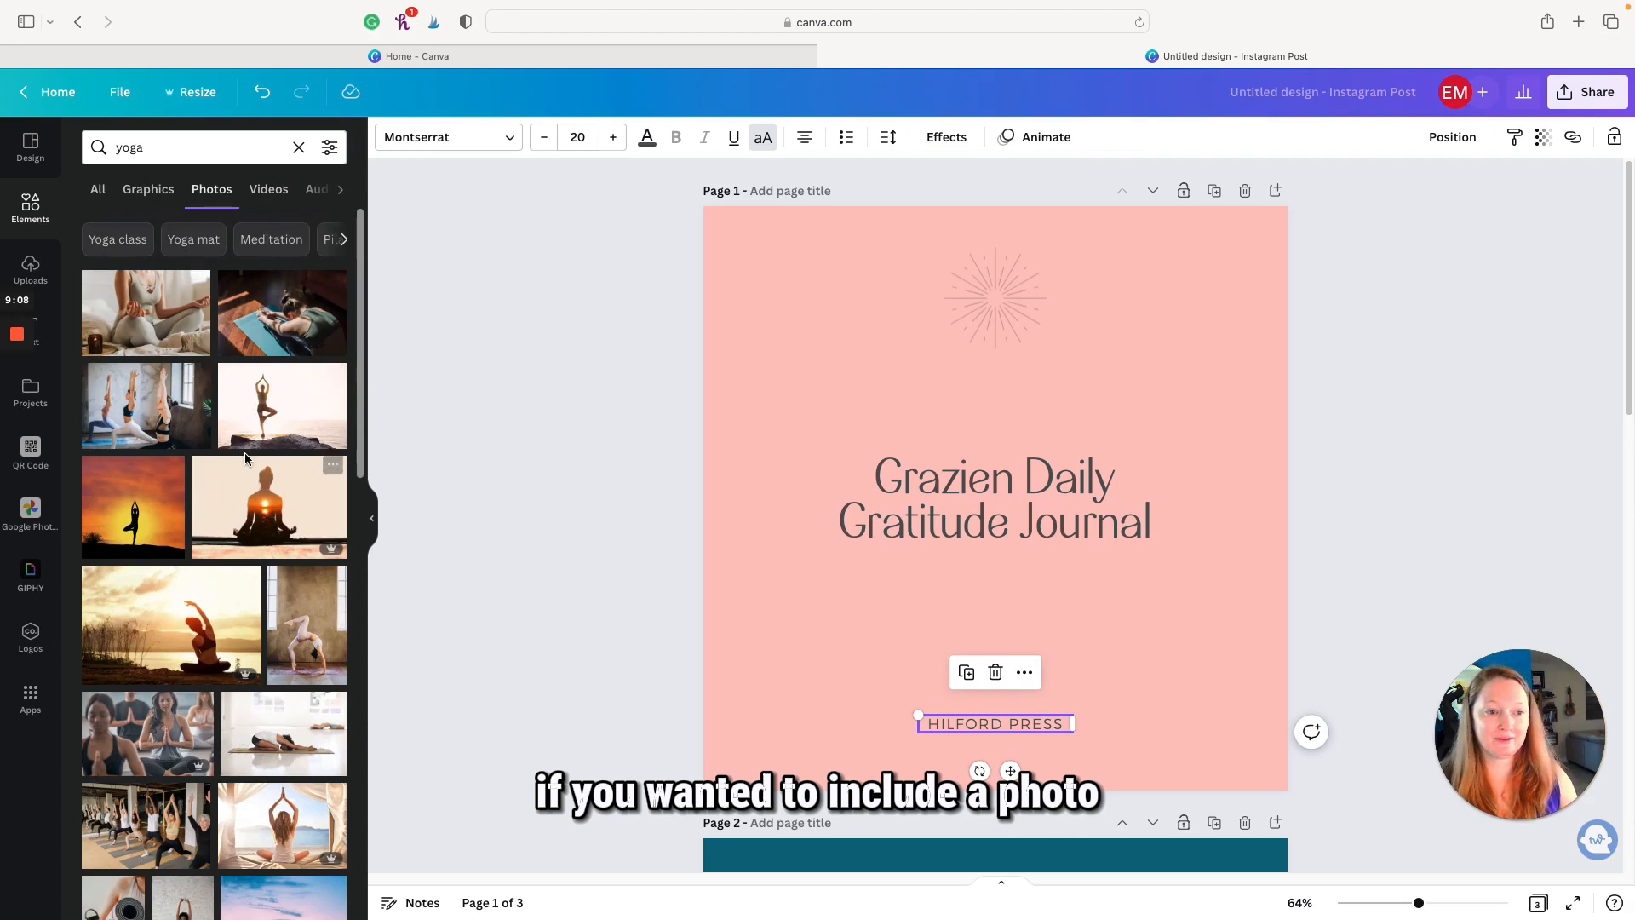
scroll(245, 459, down, 5)
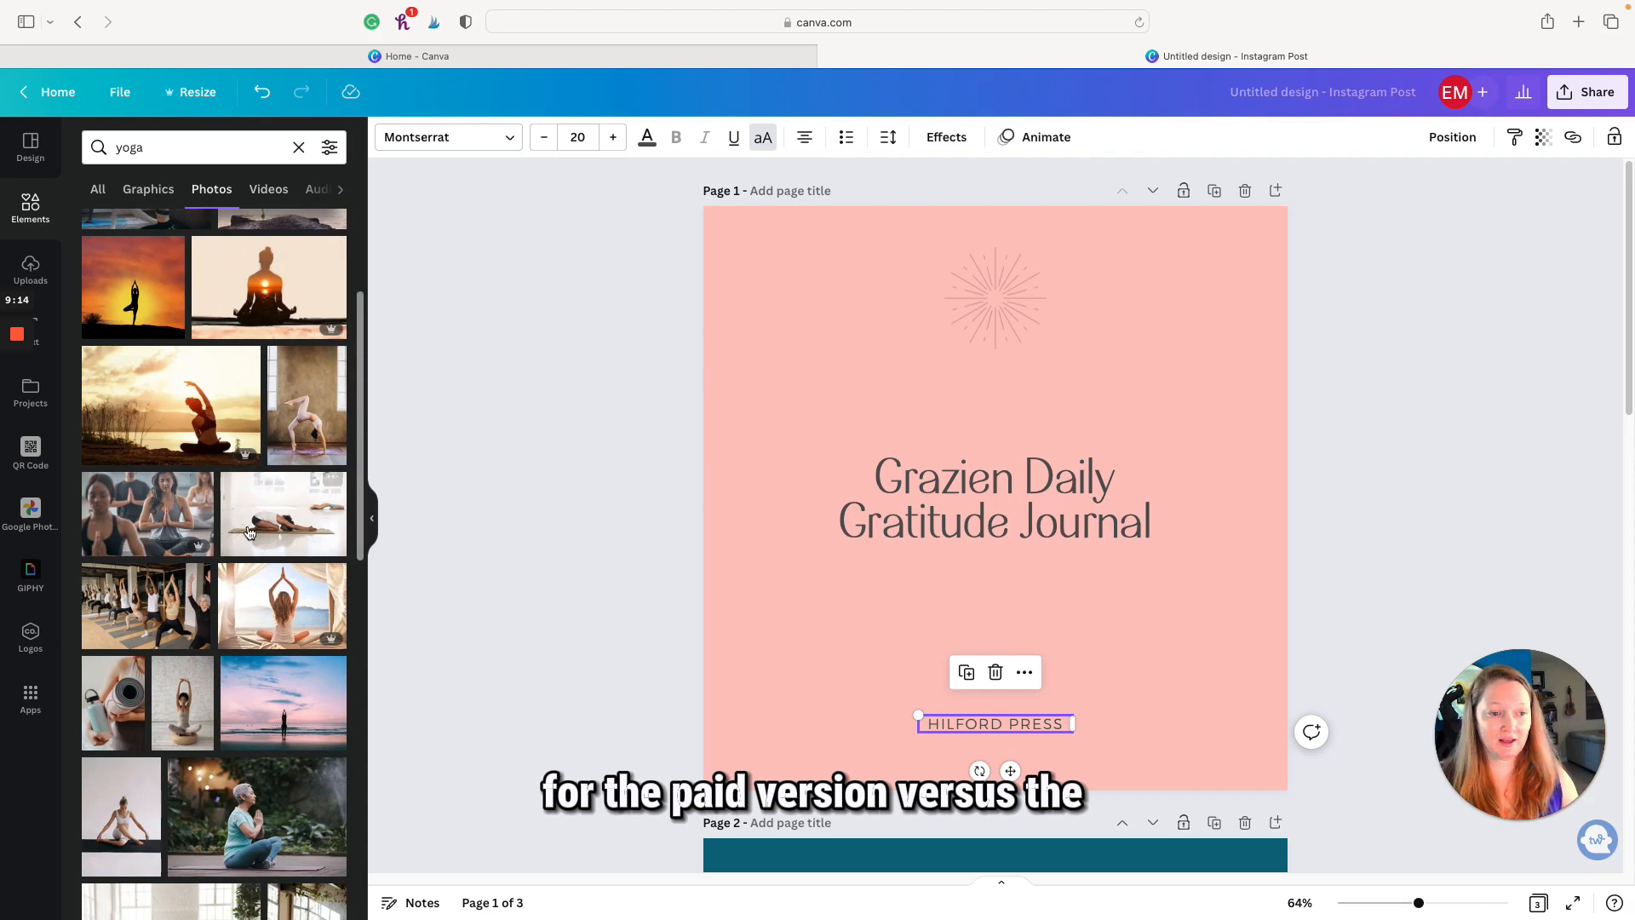
scroll(281, 539, down, 5)
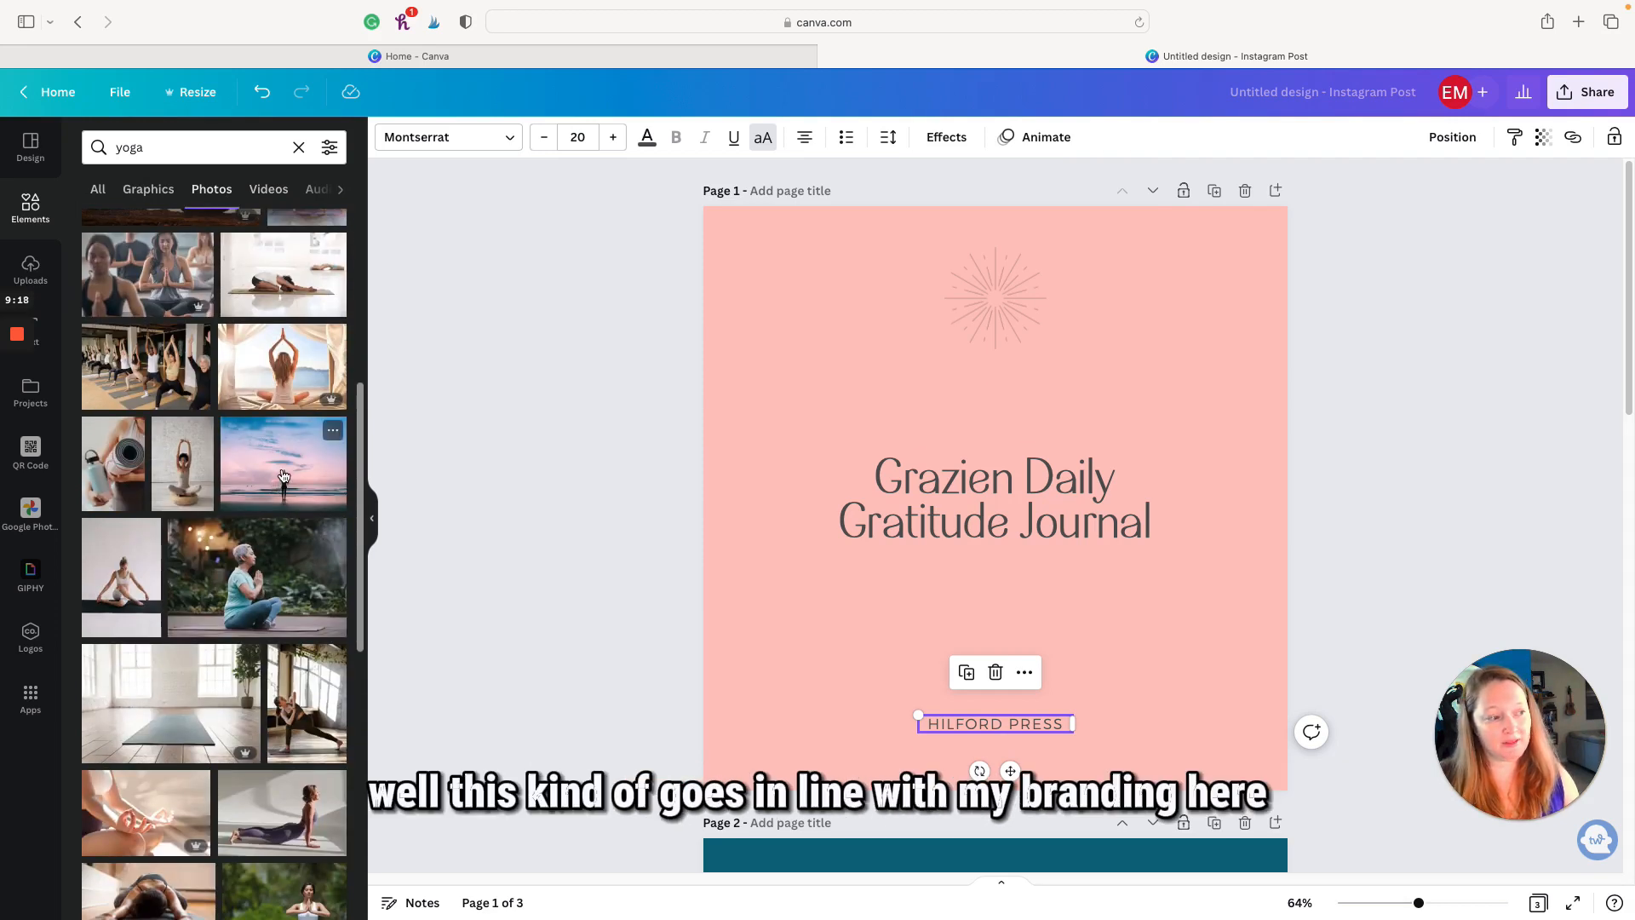
click(290, 473)
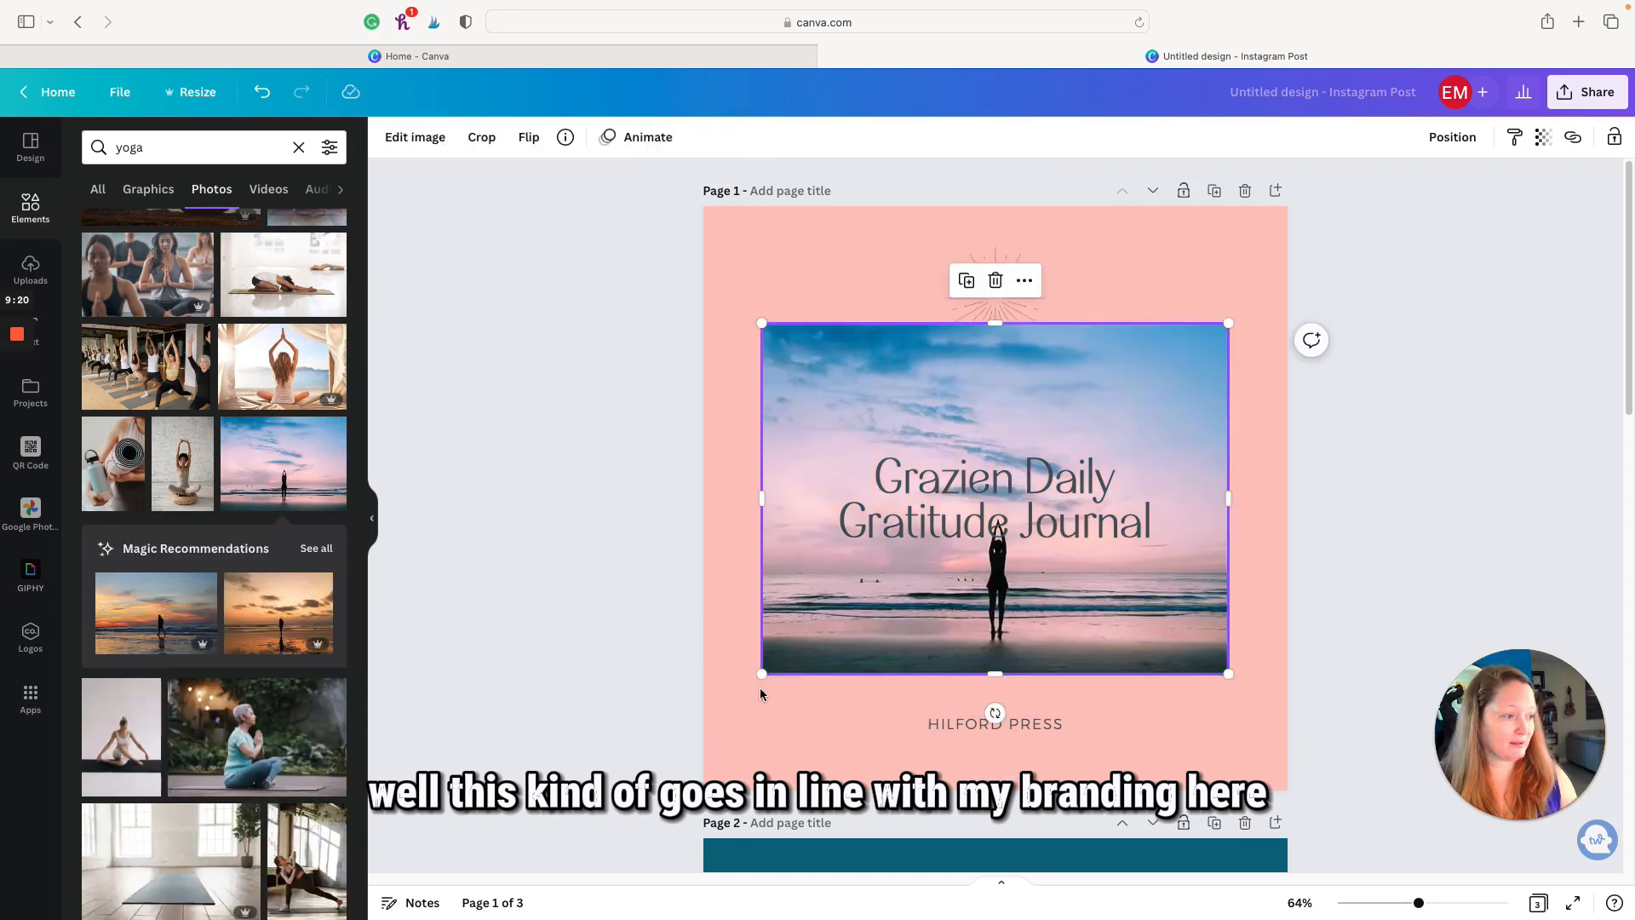
- Enlarge the beach yoga photo on page 1 so it spans the full width of the page
drag(764, 678, 704, 717)
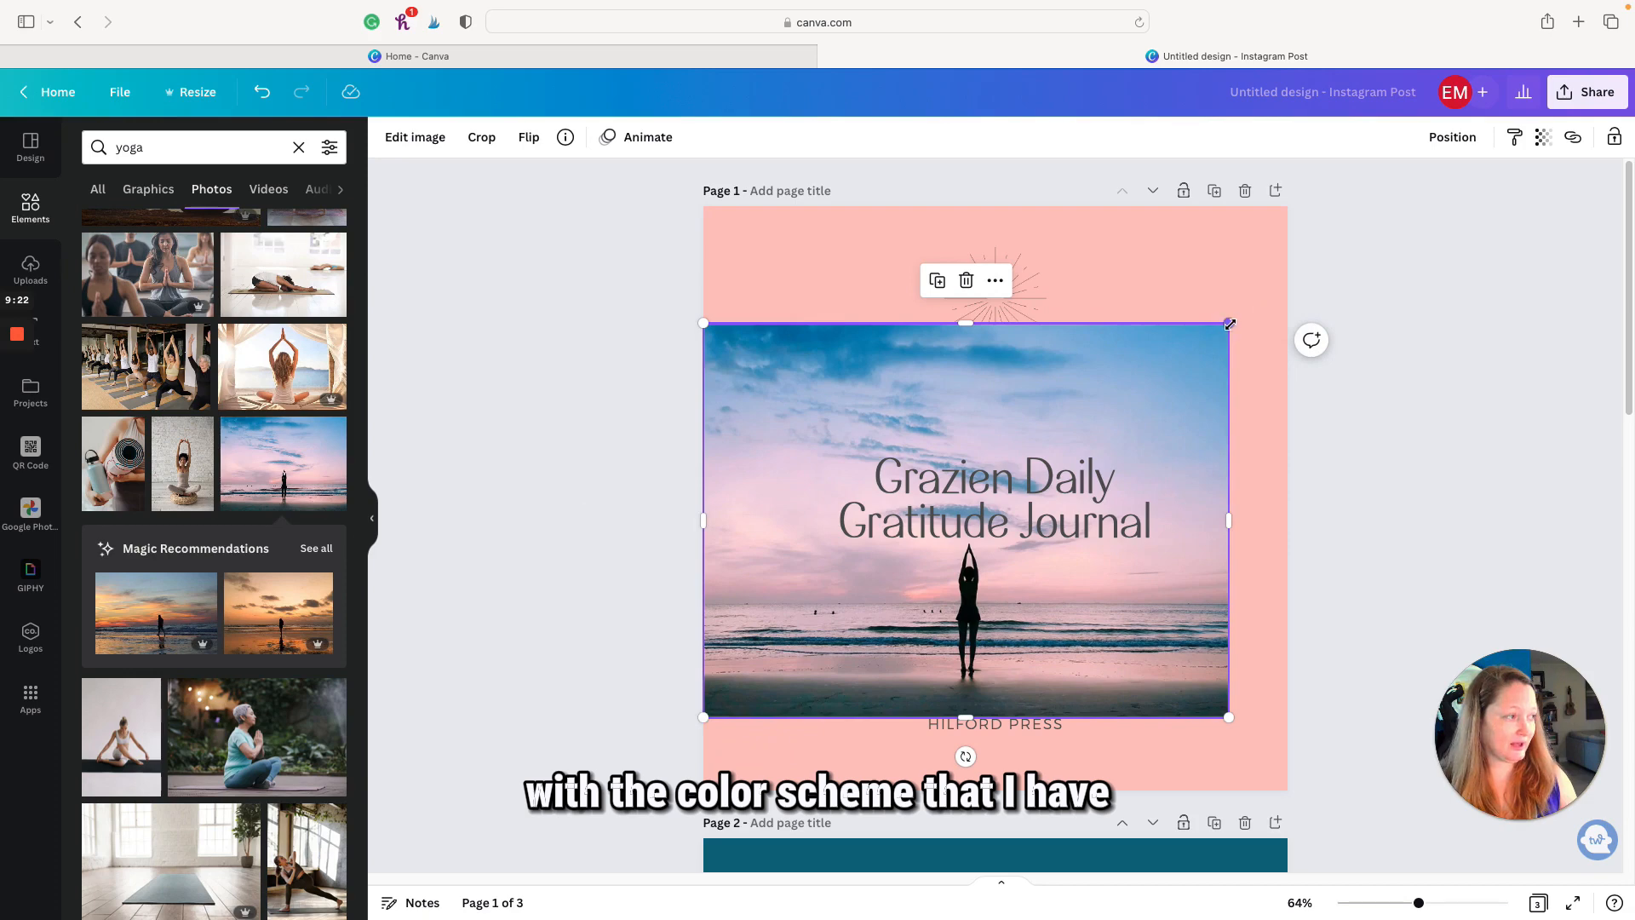
drag(1230, 324, 1309, 294)
drag(1211, 395, 1219, 399)
click(1375, 366)
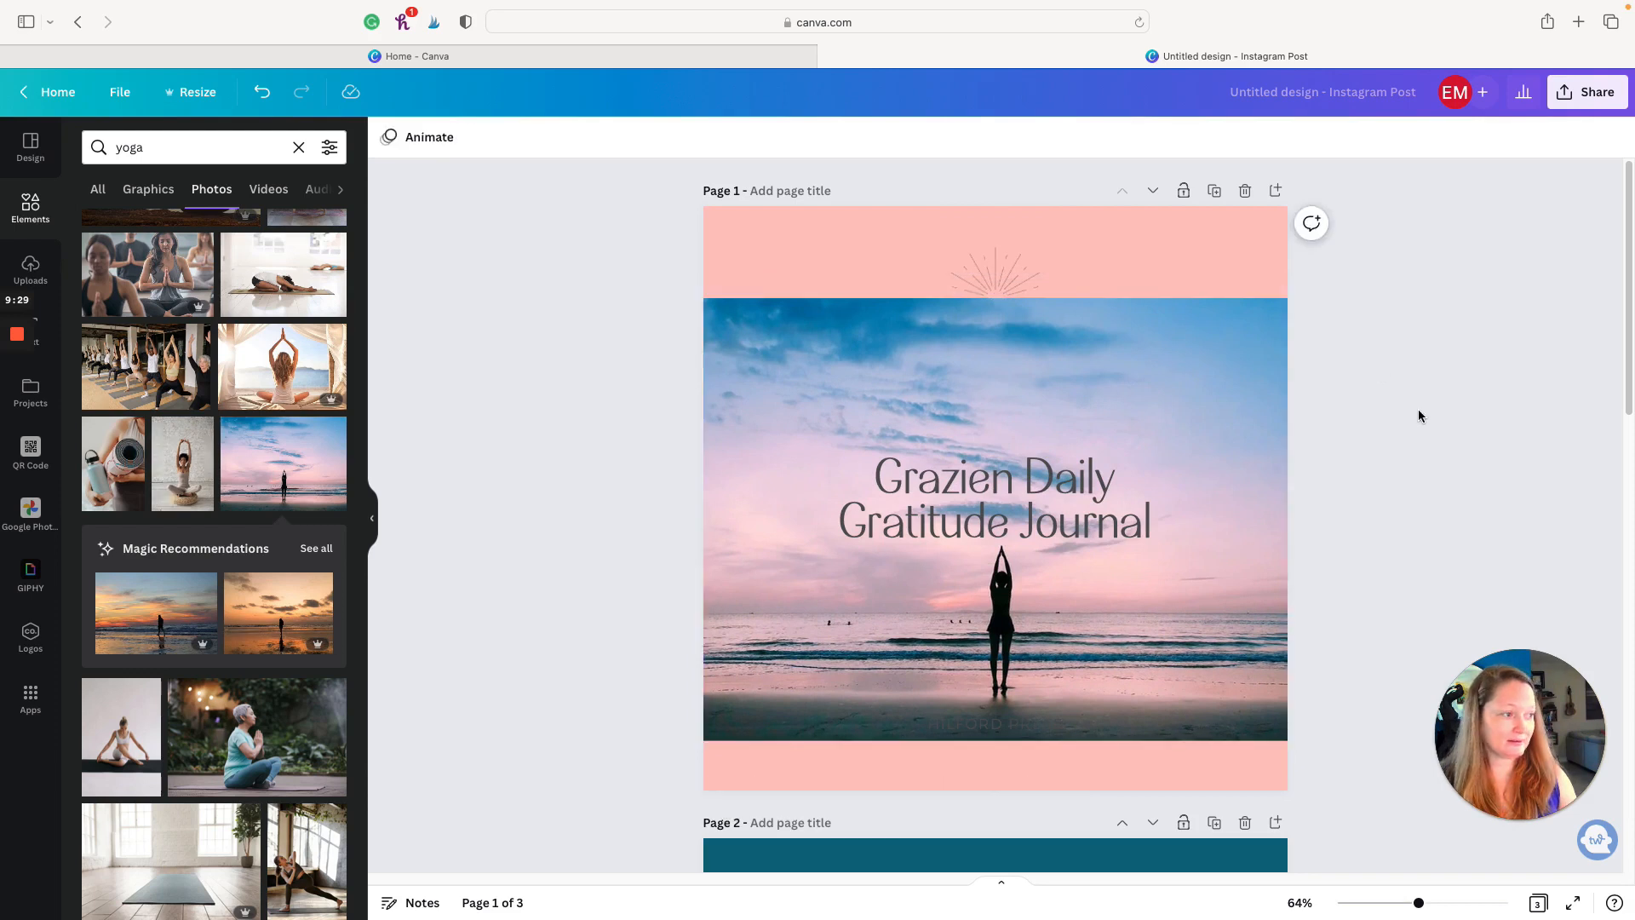
- Lower the beach photo's transparency value to 36 so it fades into the pink background
click(1254, 378)
click(1543, 137)
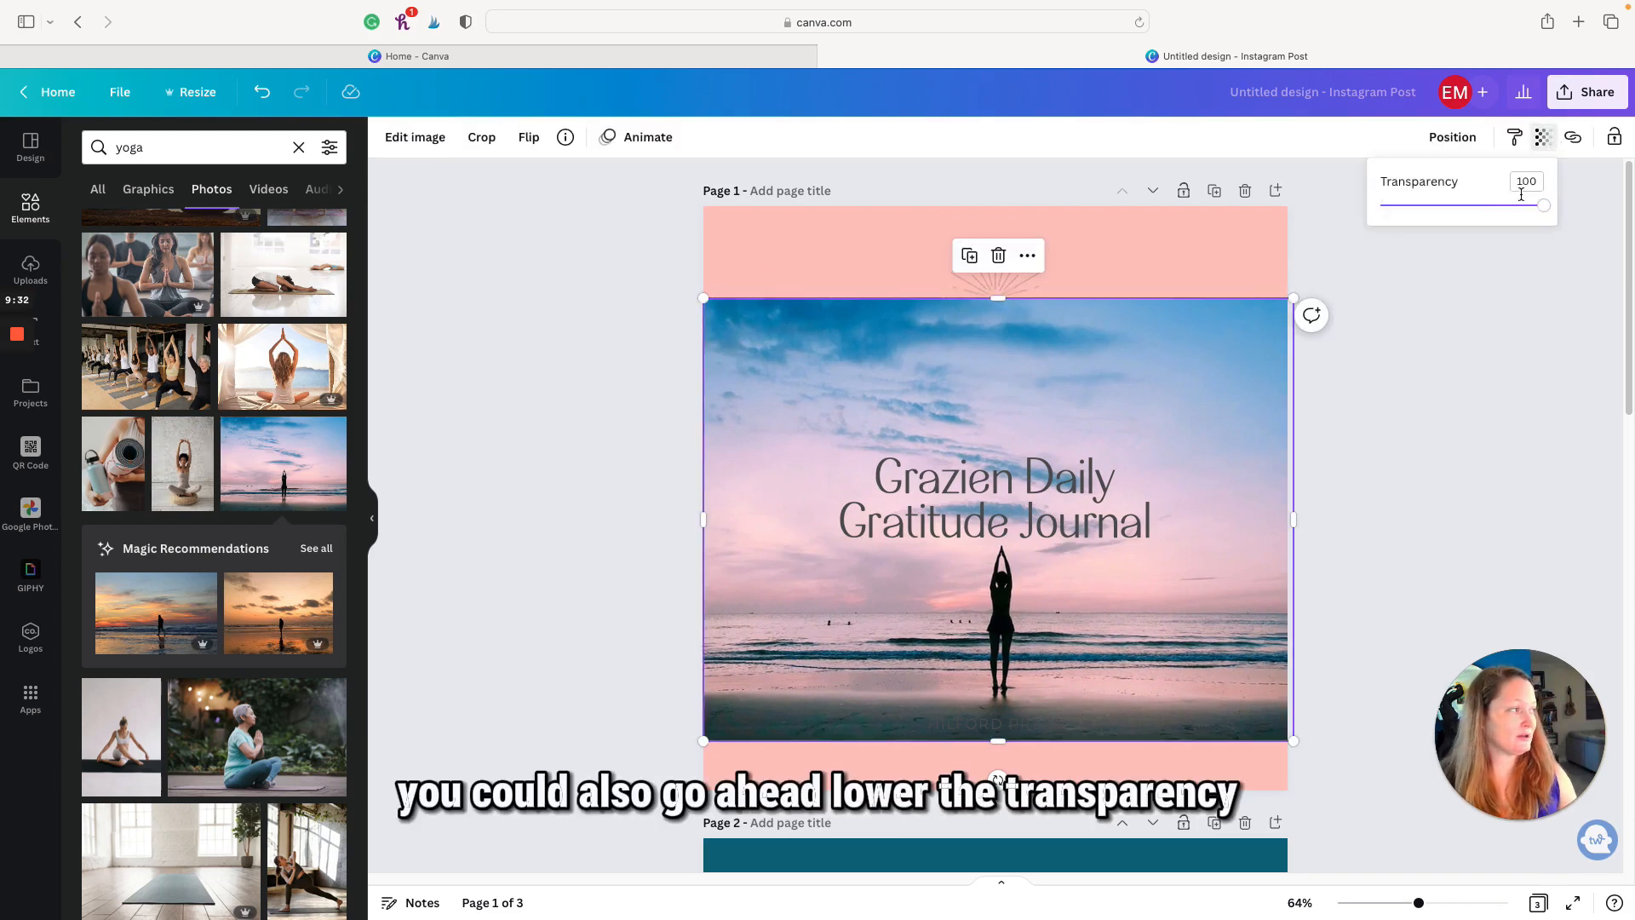
drag(1489, 213, 1440, 220)
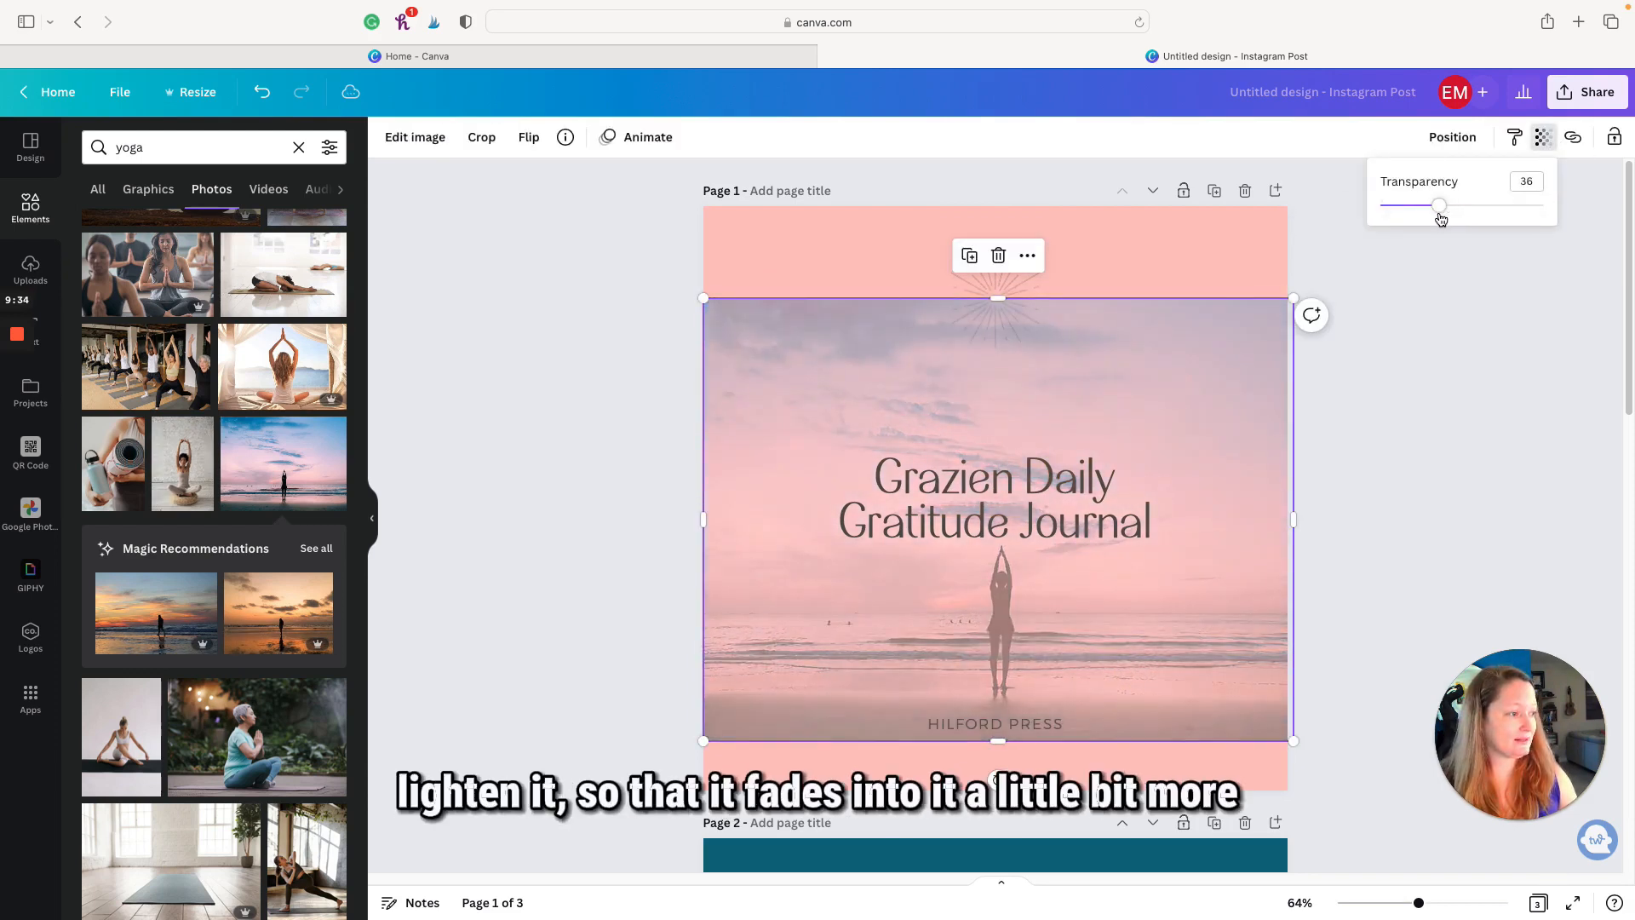
click(1433, 380)
click(1434, 380)
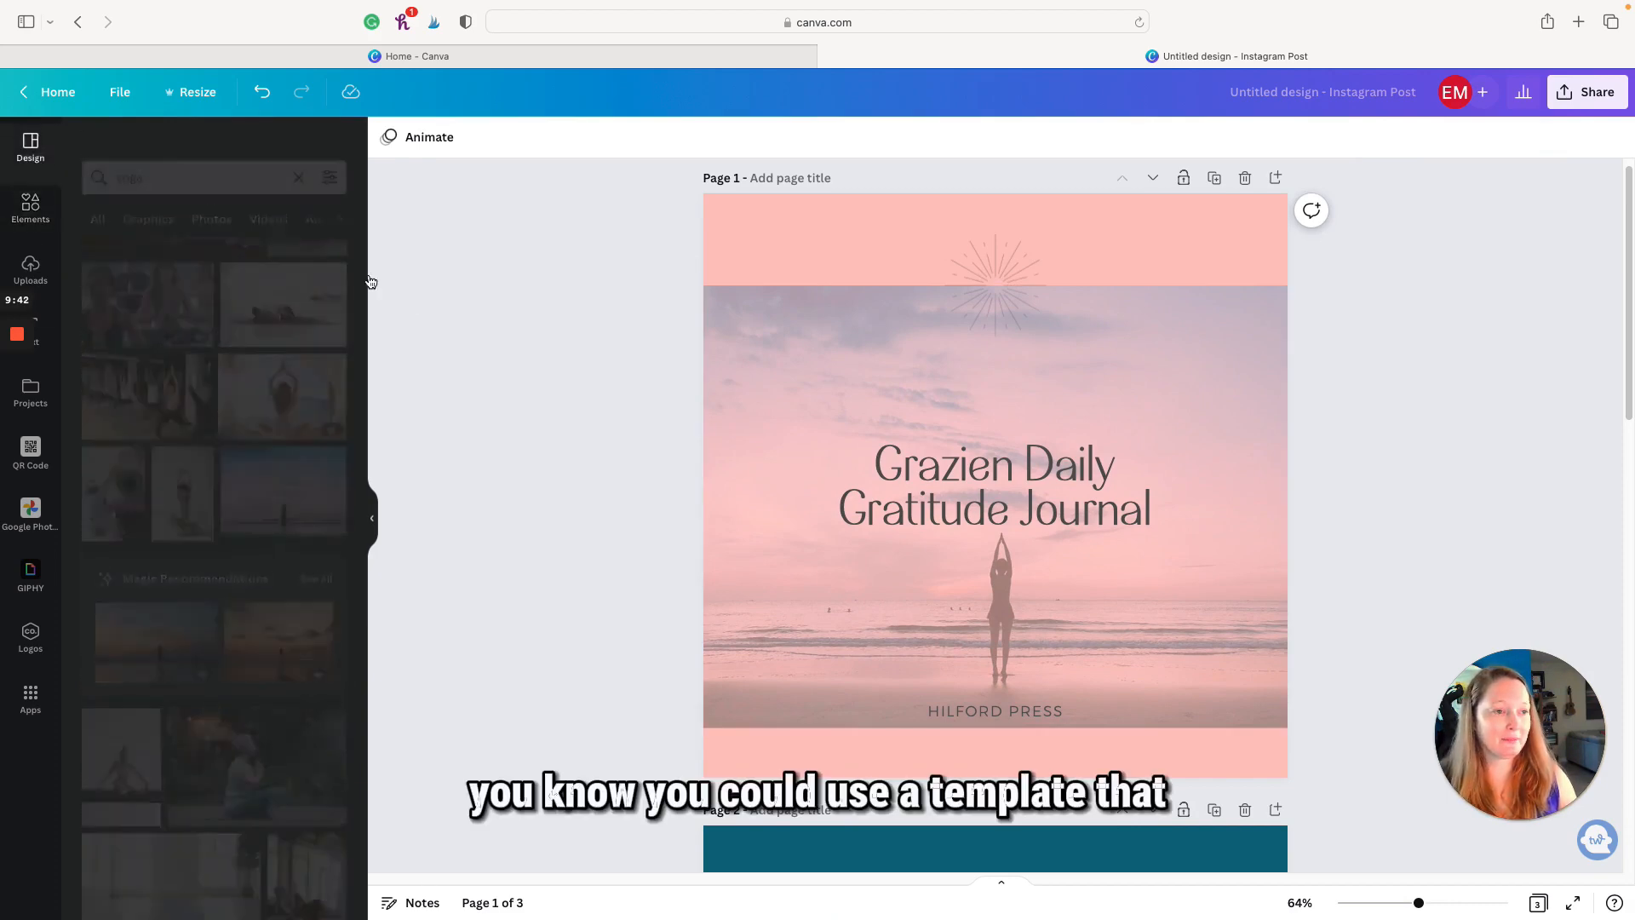
- Browse the Instagram Post templates for designs that use a photo as the background
click(96, 169)
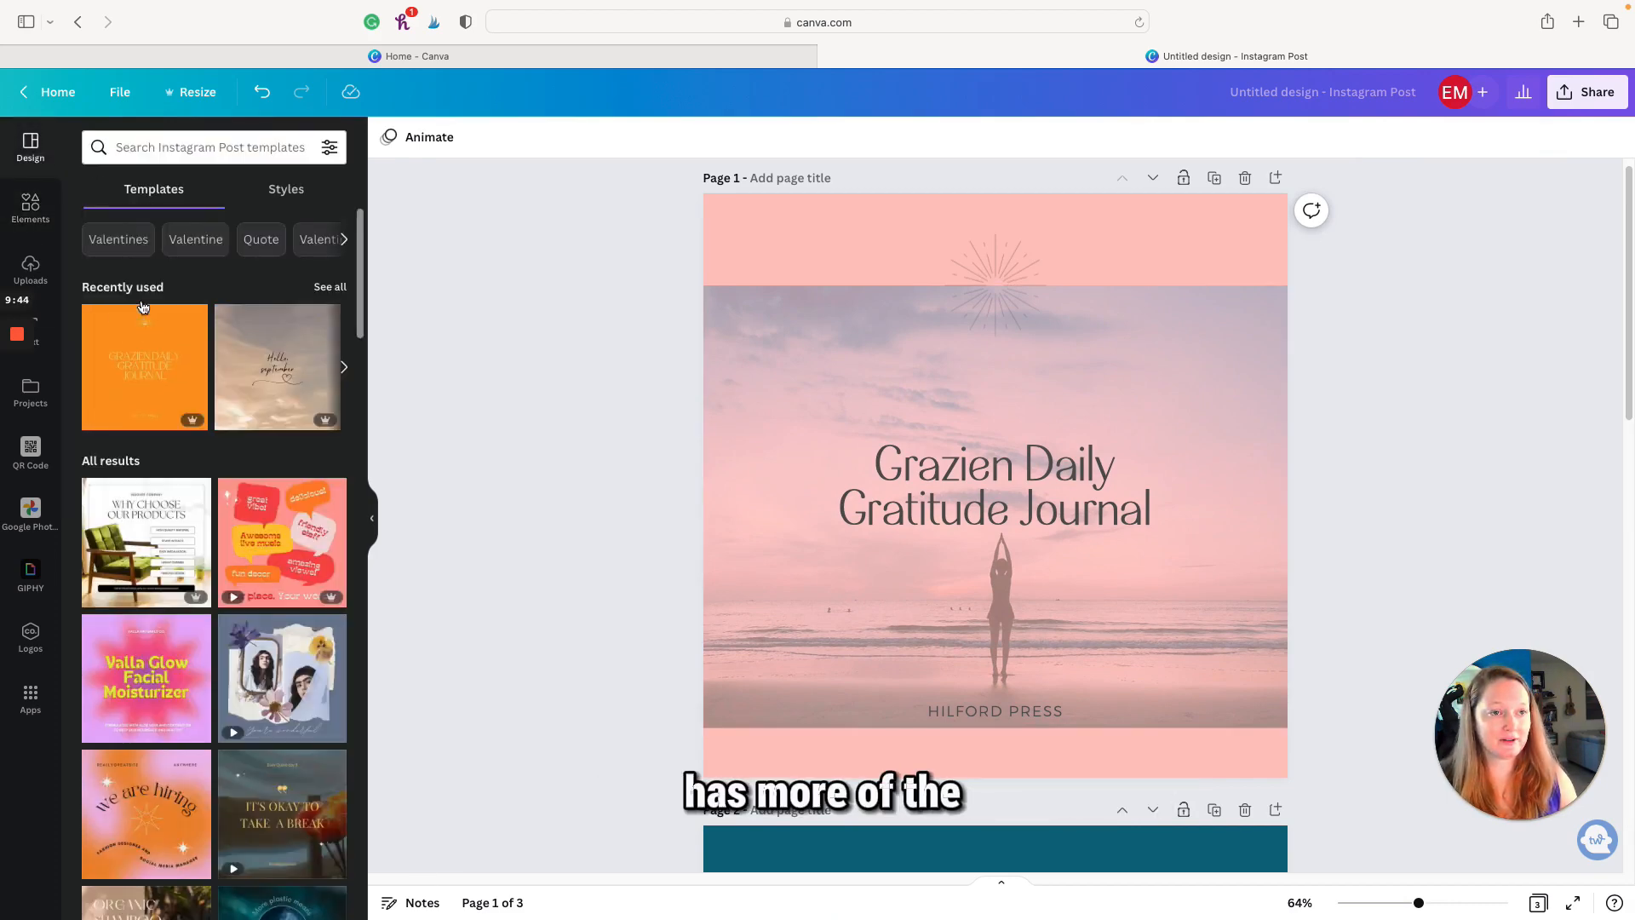
scroll(278, 324, down, 5)
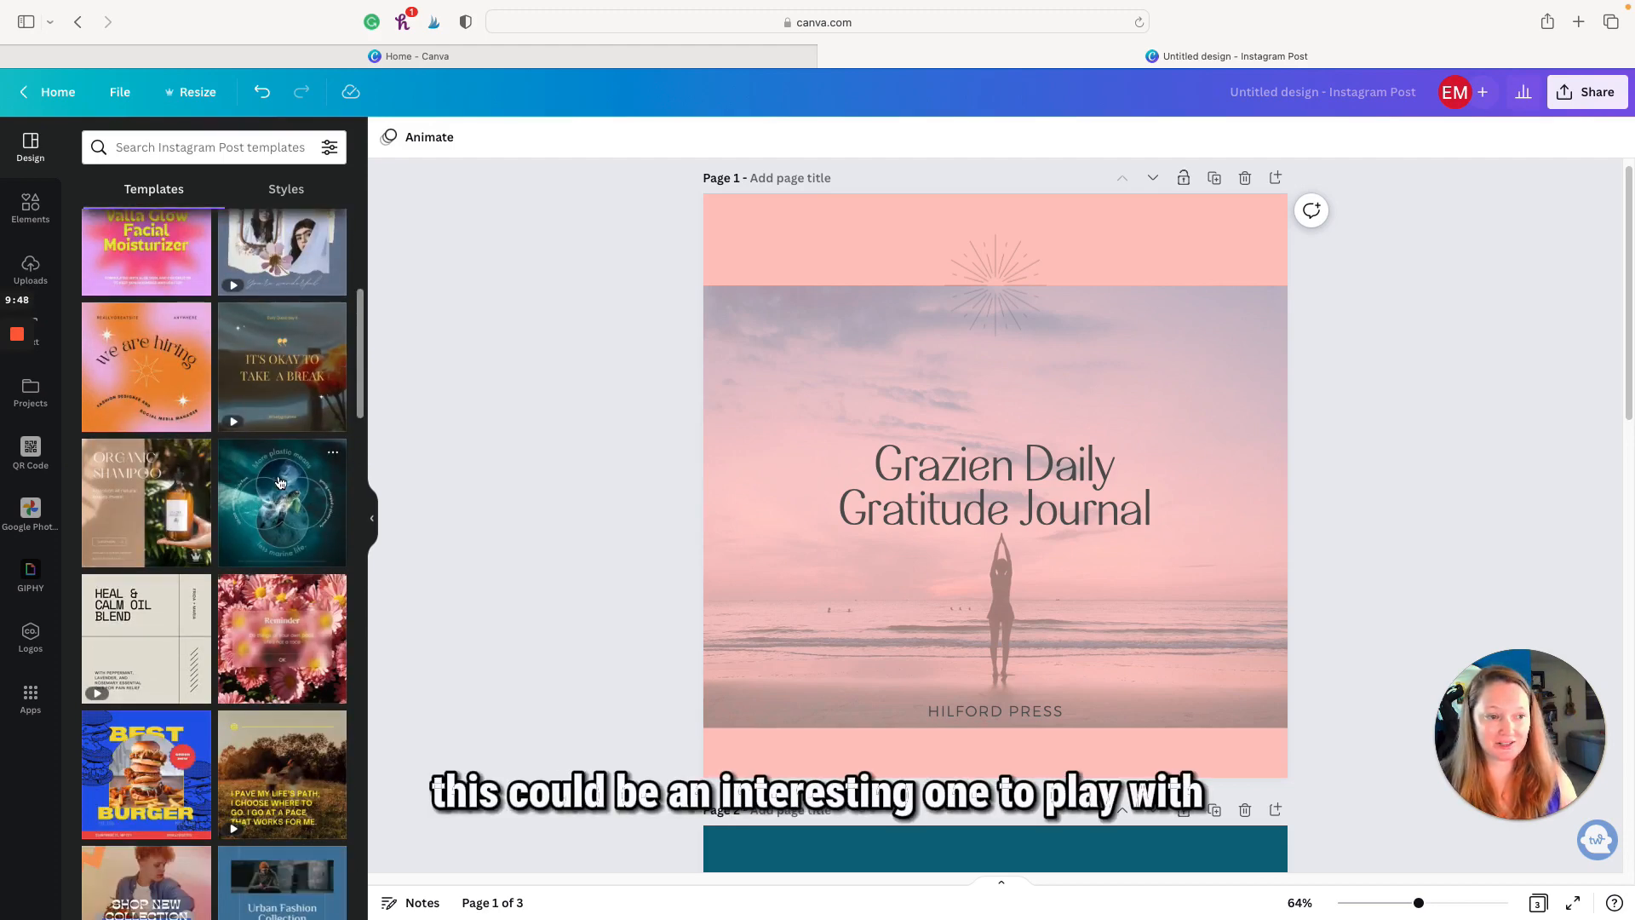
scroll(300, 524, down, 1)
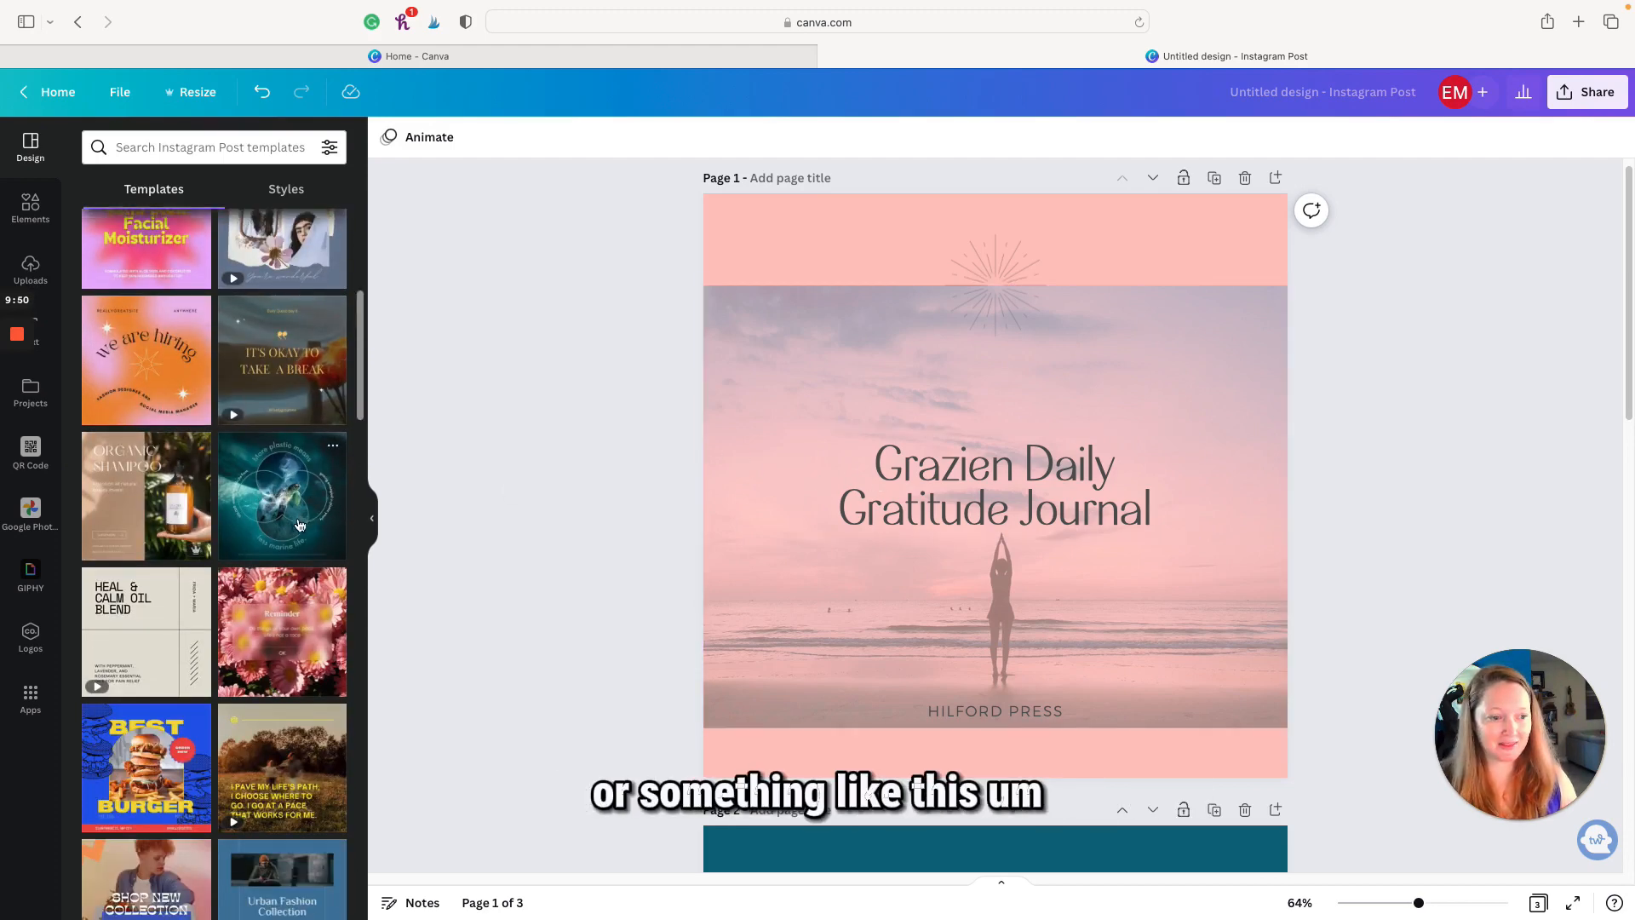
scroll(300, 523, down, 5)
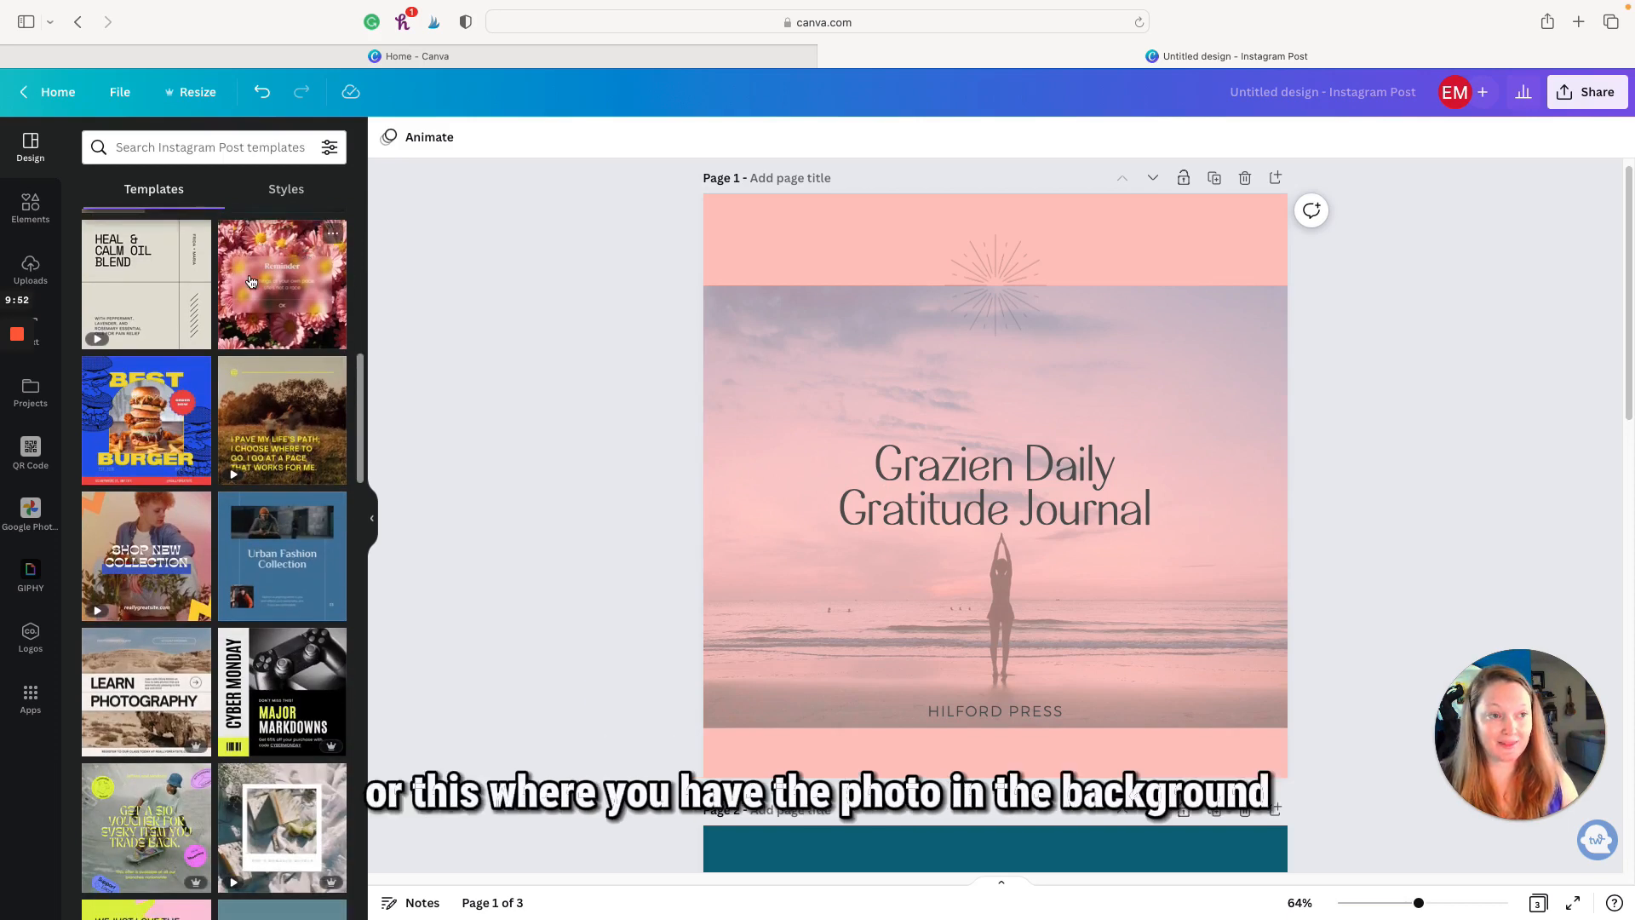